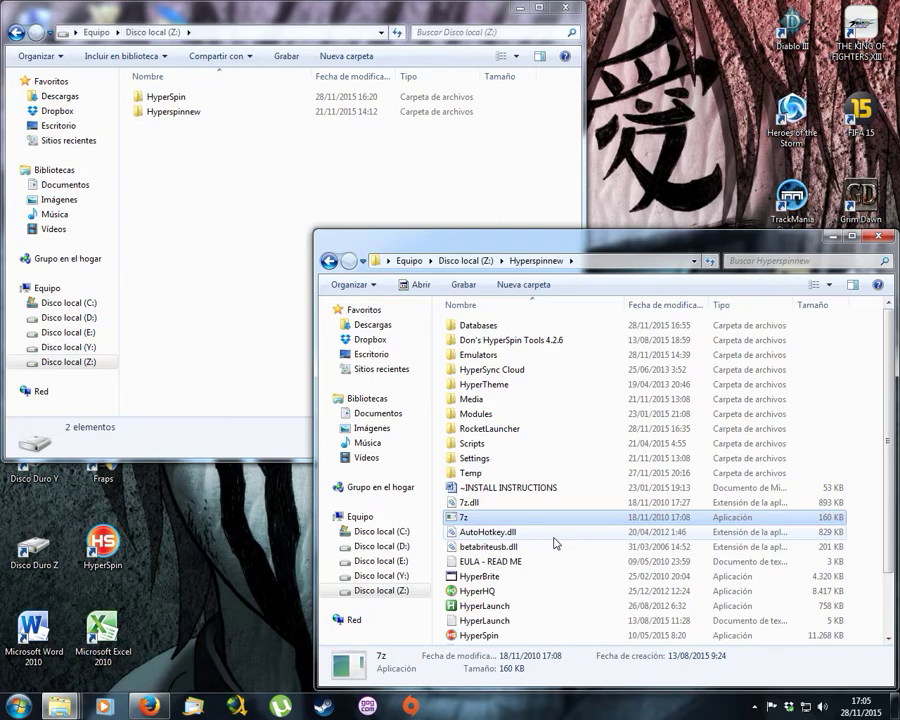
Launch RocketLauncherUI from the RocketLauncher\RocketLauncherUI folder inside Hyperspinnew and maximize its window
double_click(492, 403)
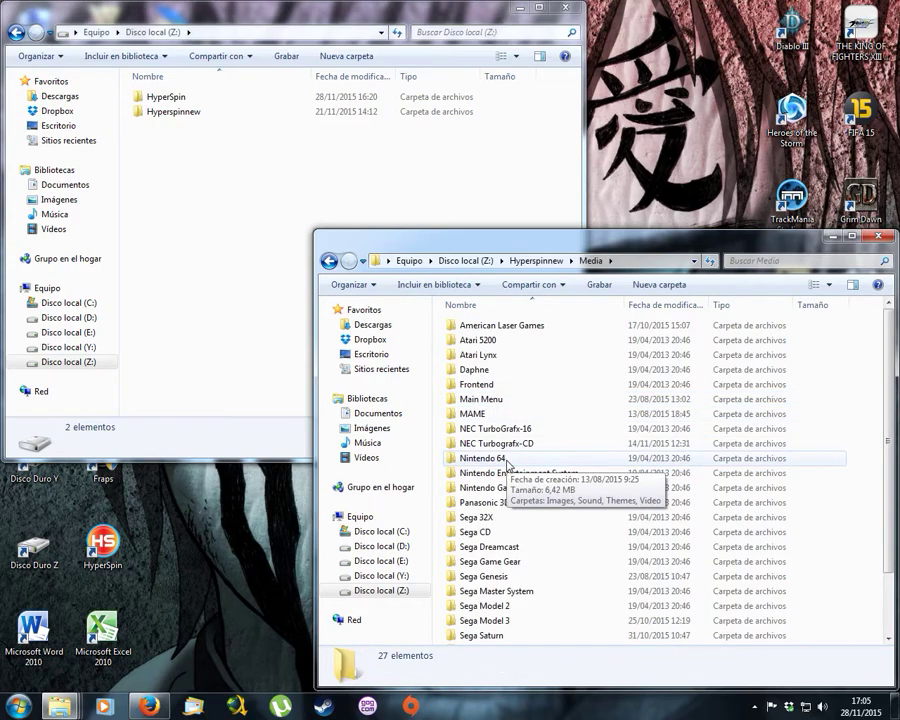
key(BackSpace)
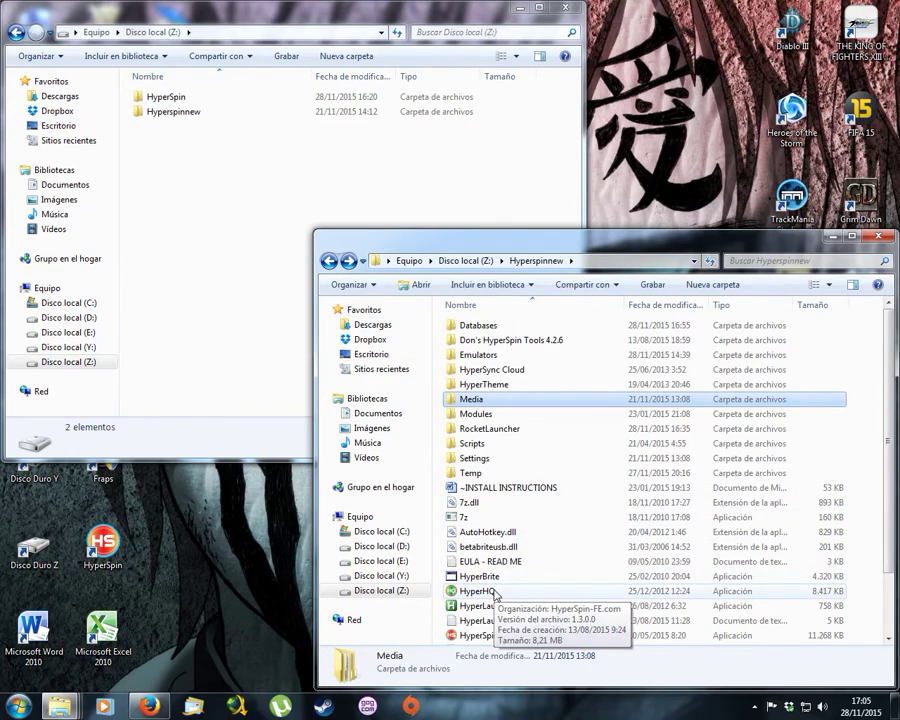
double_click(490, 429)
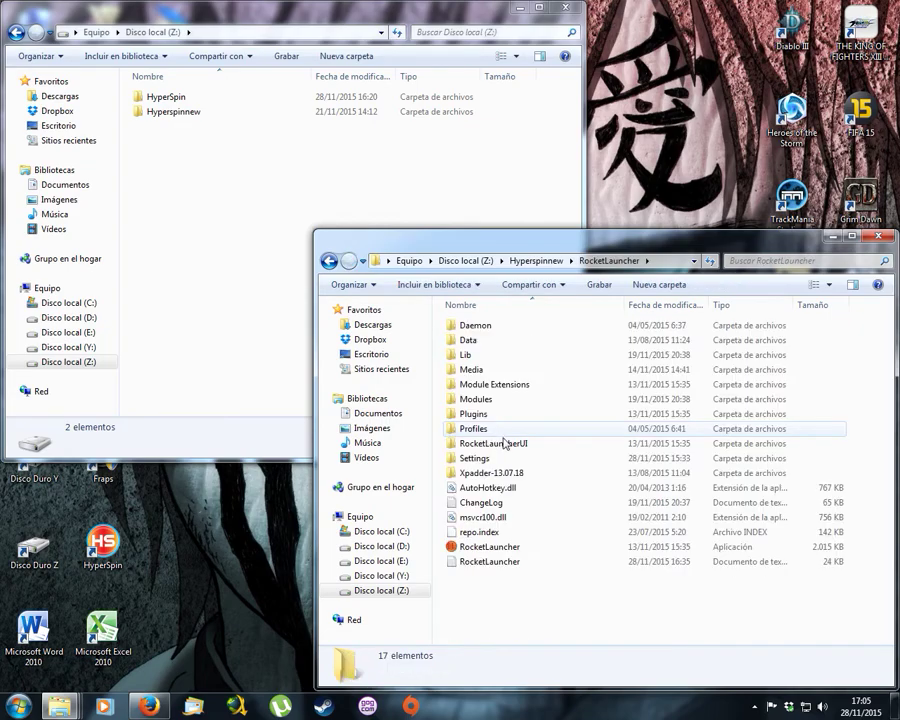
double_click(504, 446)
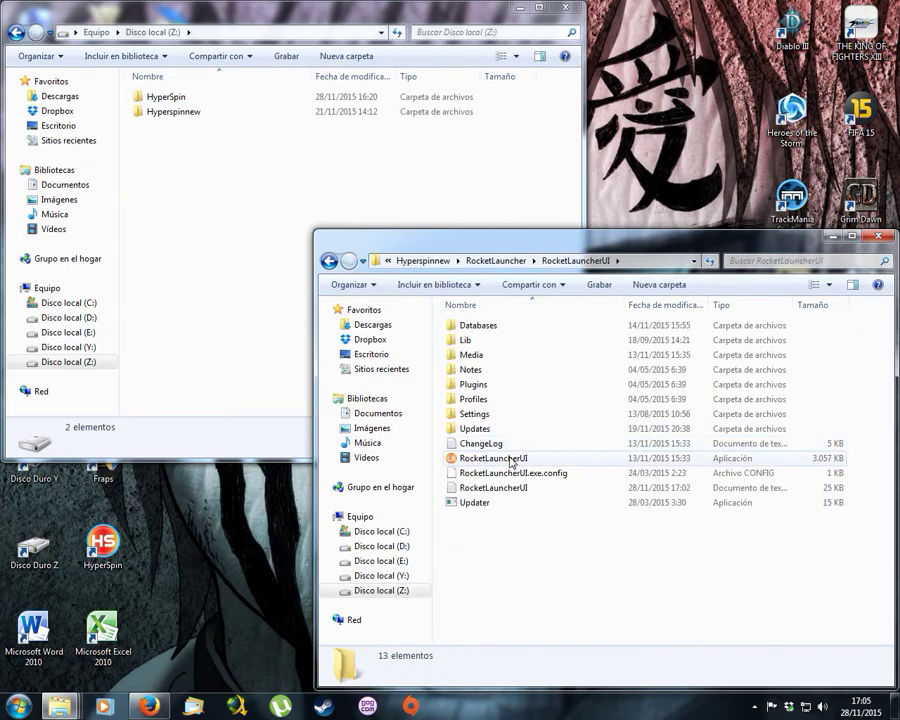
double_click(510, 458)
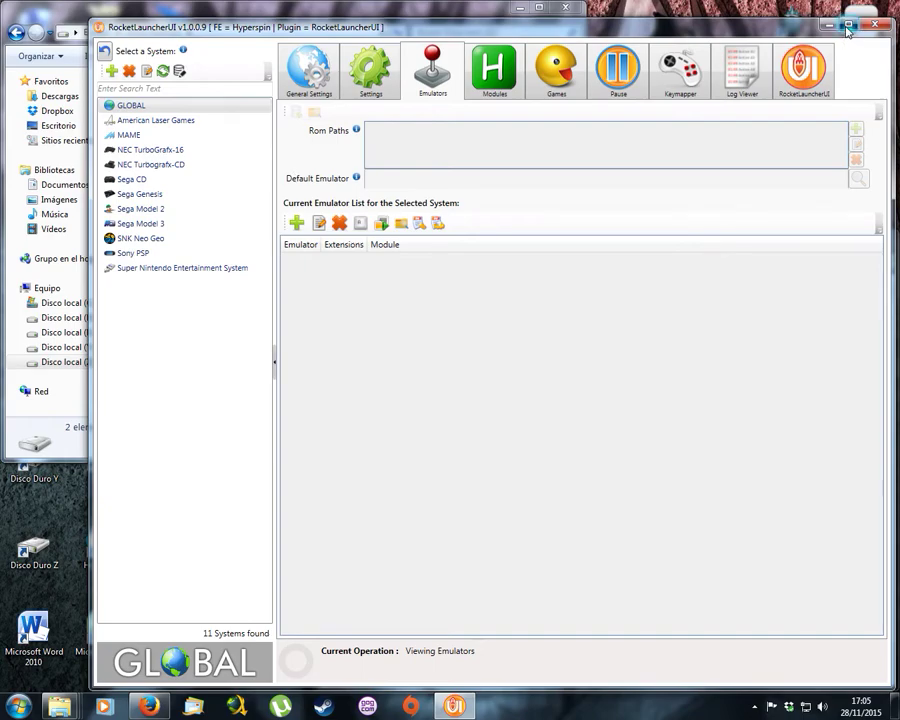
double_click(594, 24)
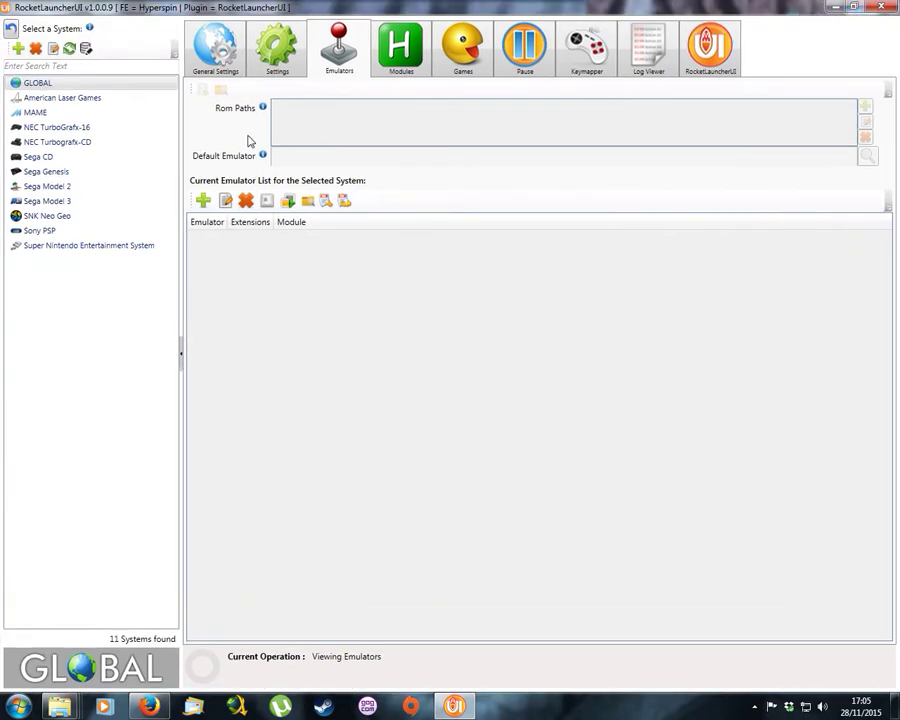
Start creating a new system and name it Nintendo 64
click(17, 49)
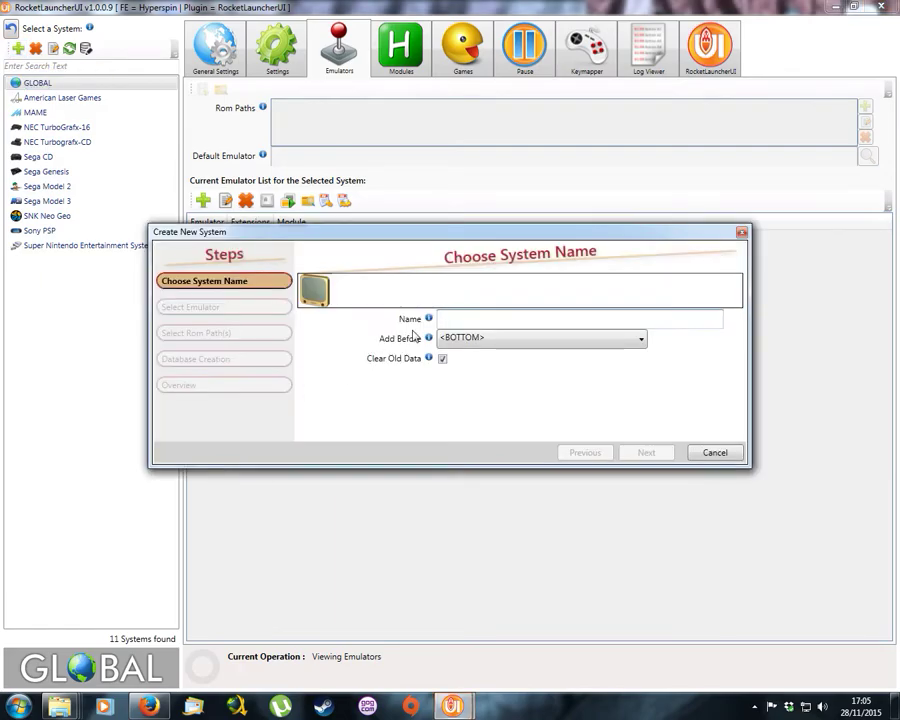
text(Nint)
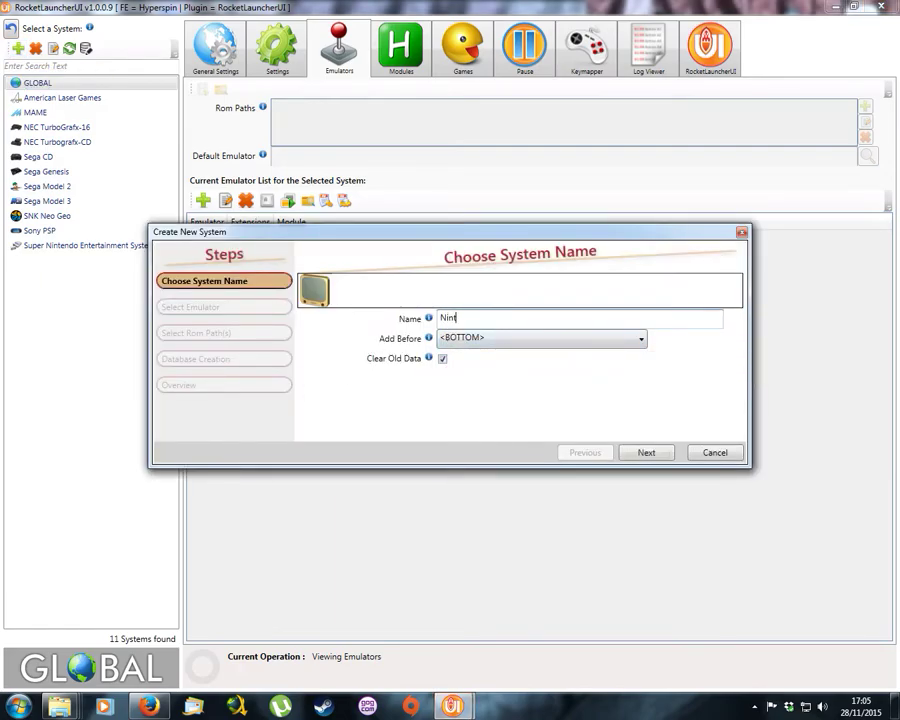
text(endo 64)
triple_click(490, 317)
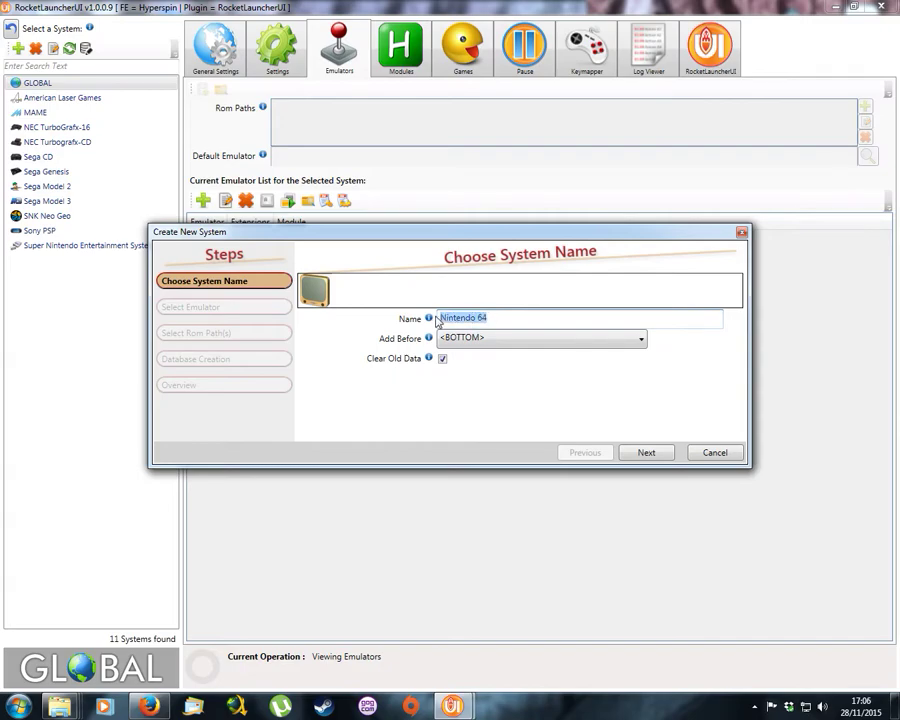
click(500, 317)
Place the new system before NEC Turbografx-CD, turn off Clear Old Data and continue to the emulator selection
click(502, 344)
click(512, 620)
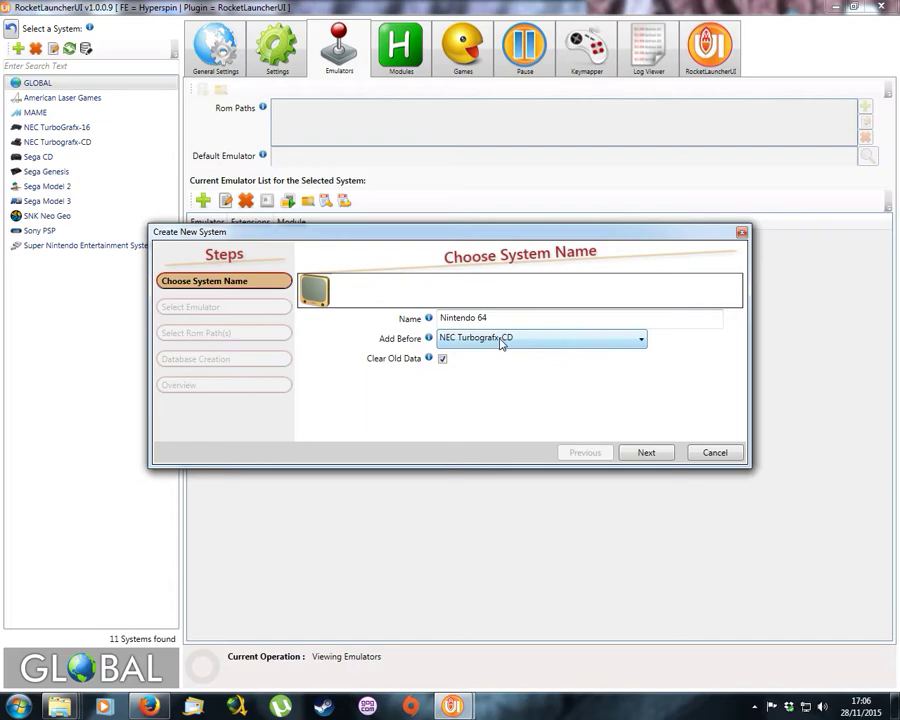
click(443, 362)
click(646, 455)
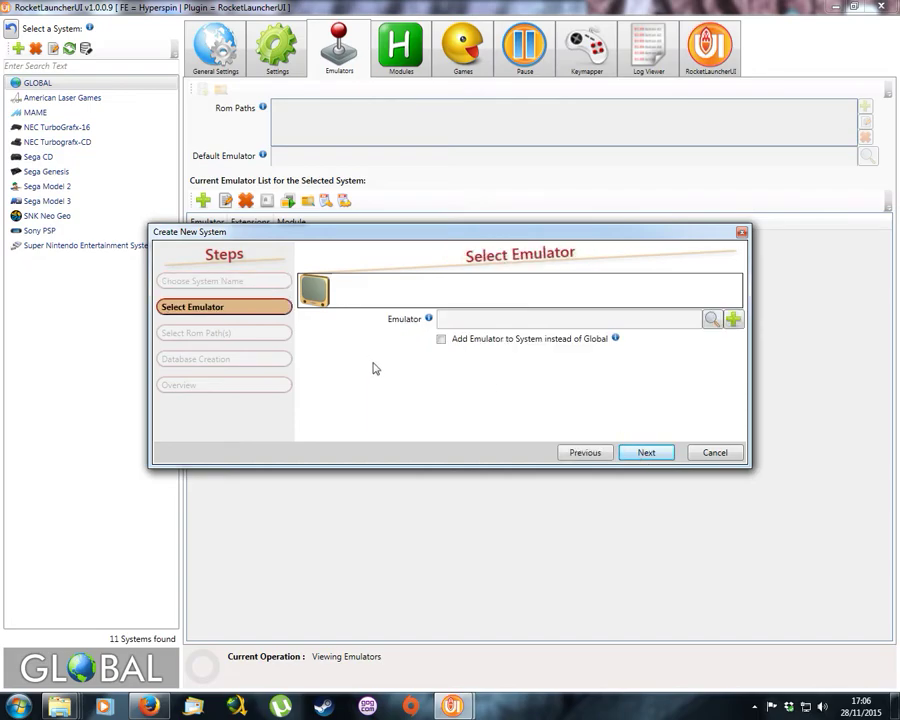
Add a new emulator named Project 64 2.2.0.3 and set its path to Project64 in Emulators\Project 64 2.2
click(734, 320)
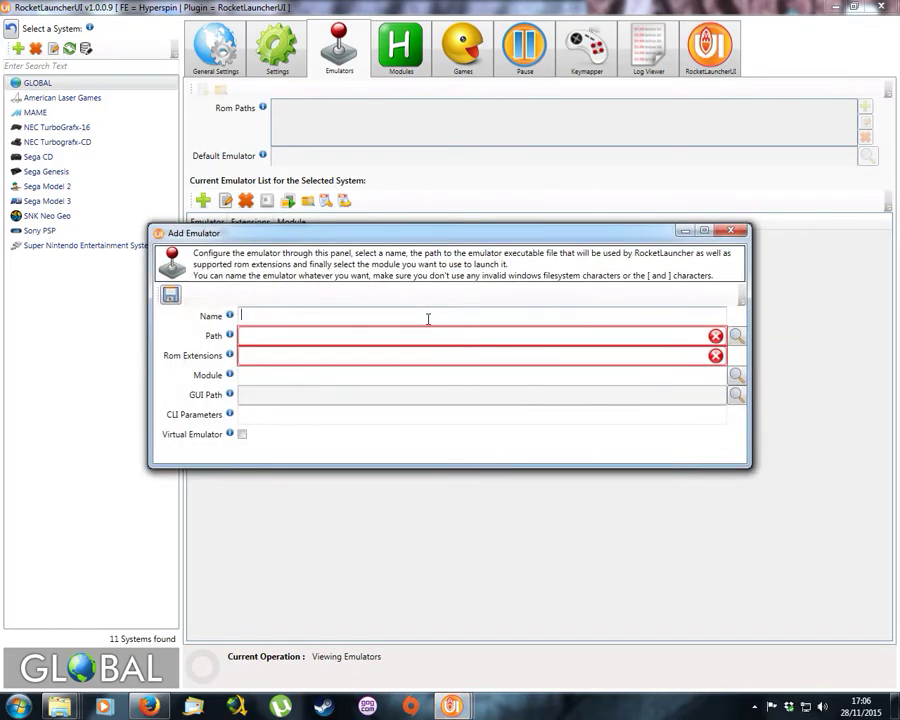
text(Project 64 2.2.0.3)
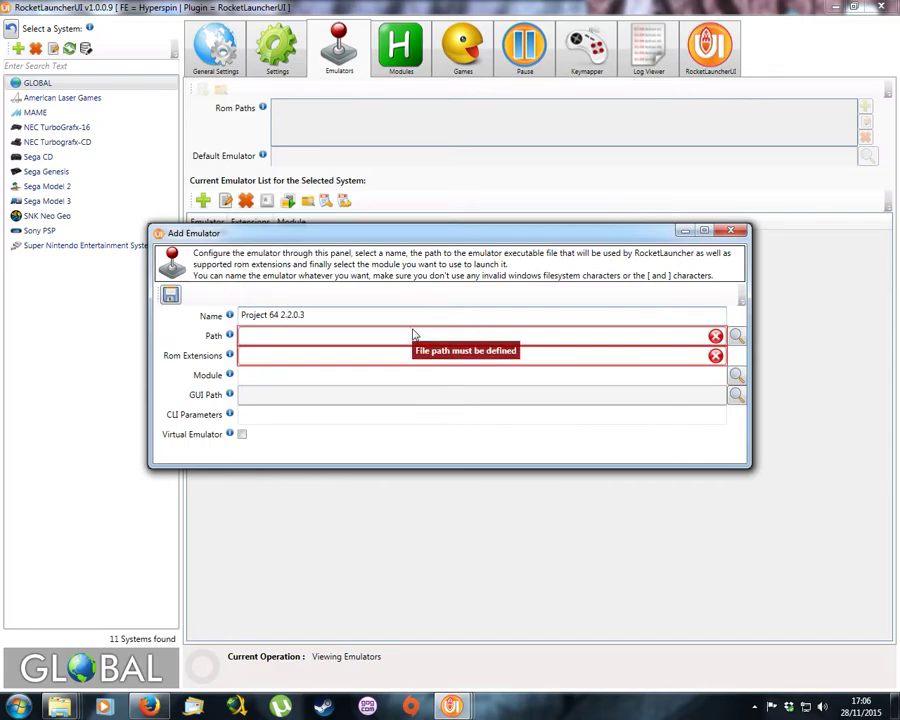
click(736, 336)
click(110, 48)
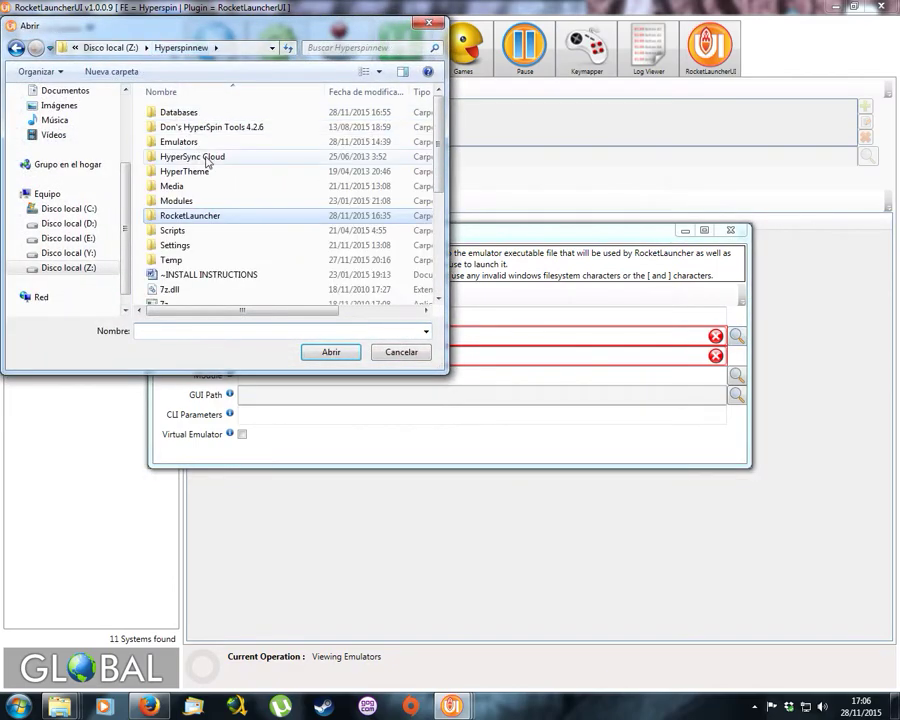
double_click(182, 142)
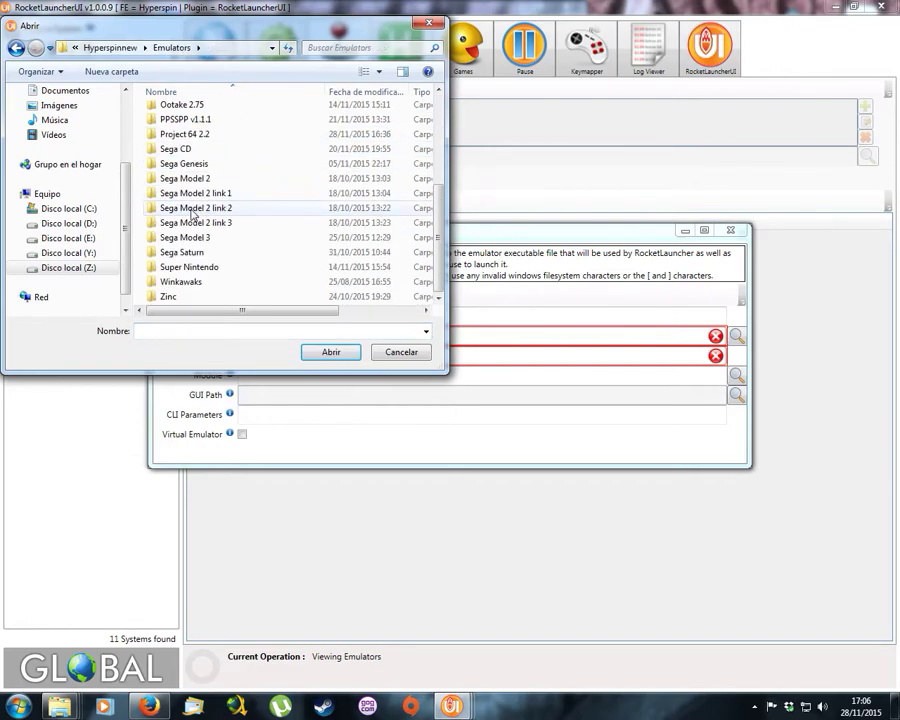
double_click(185, 134)
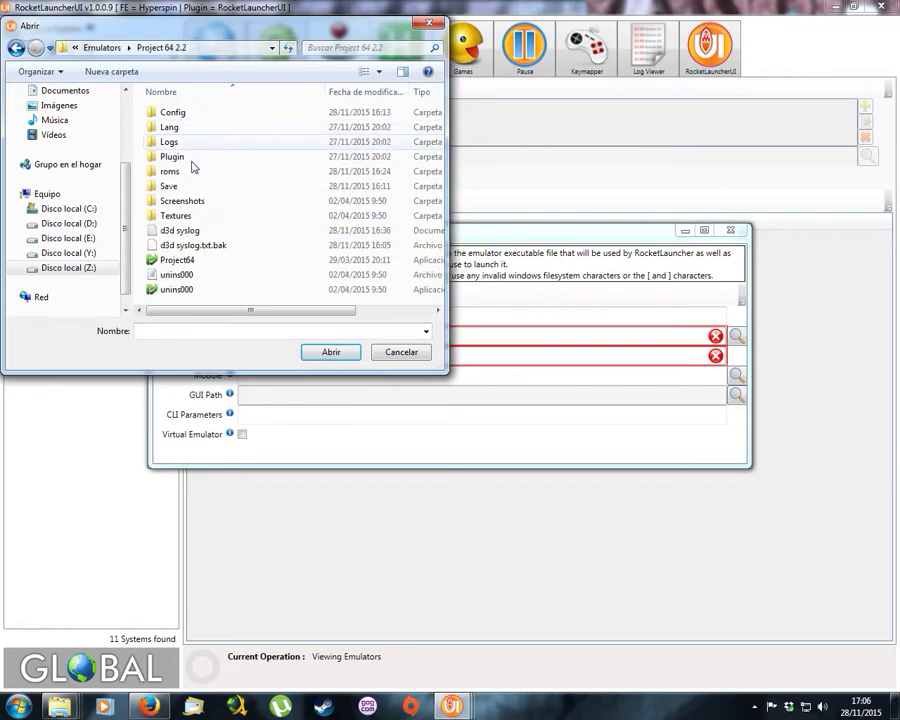
click(180, 259)
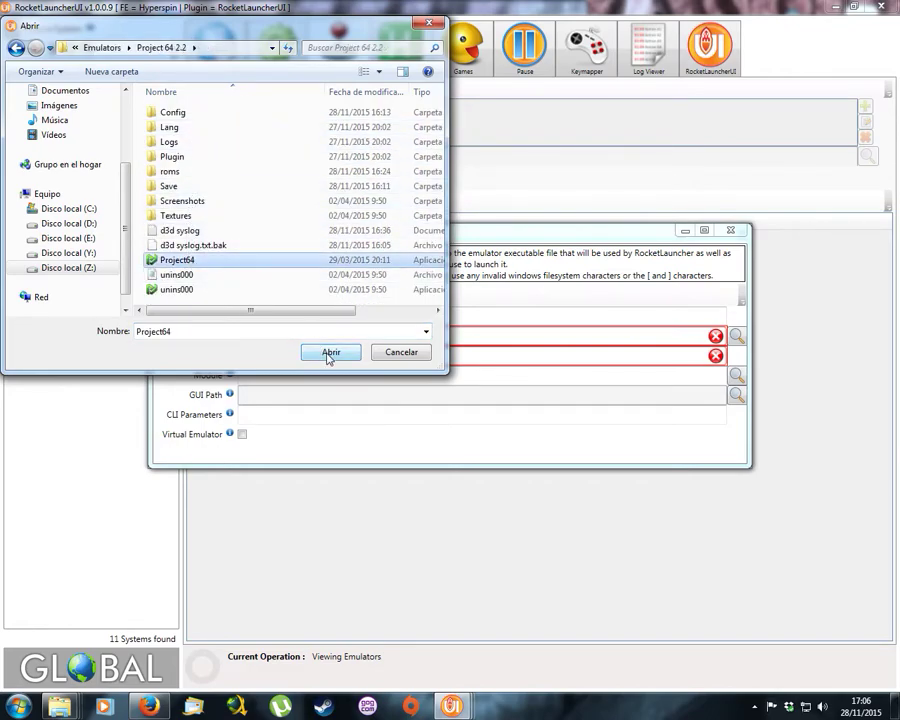
click(331, 354)
Set the emulator's ROM extensions to 7z|n64 and assign it the Project64 (v2.x).ahk module
click(297, 358)
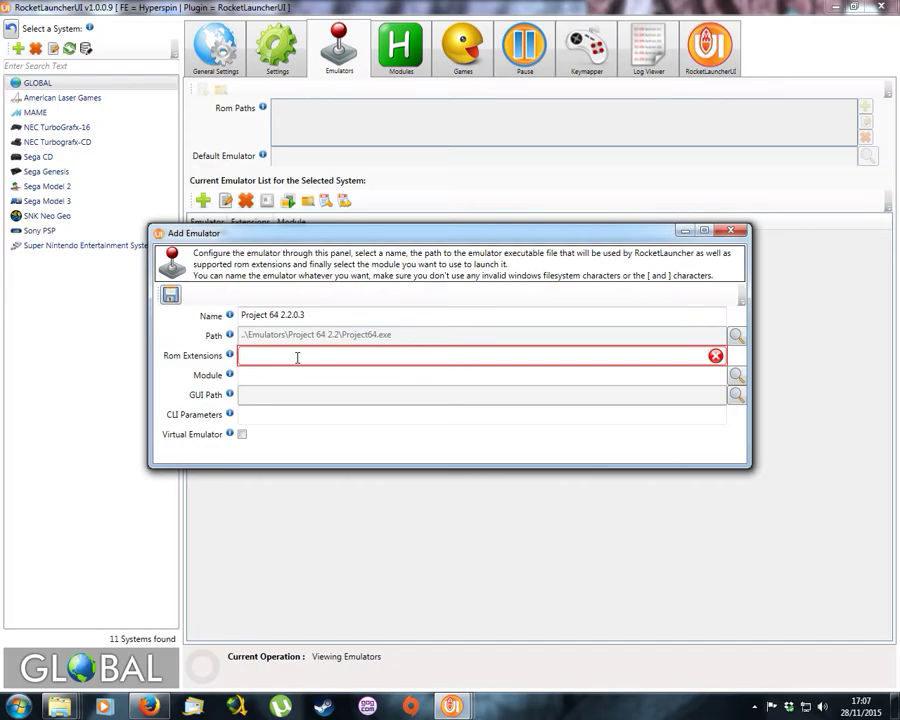
text(7z|n64)
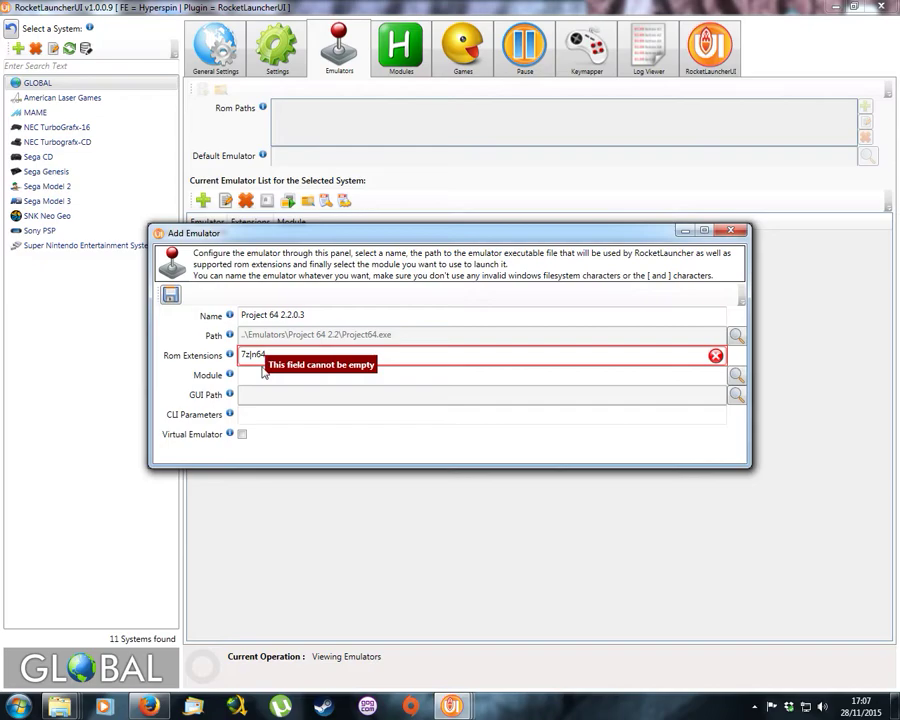
click(263, 375)
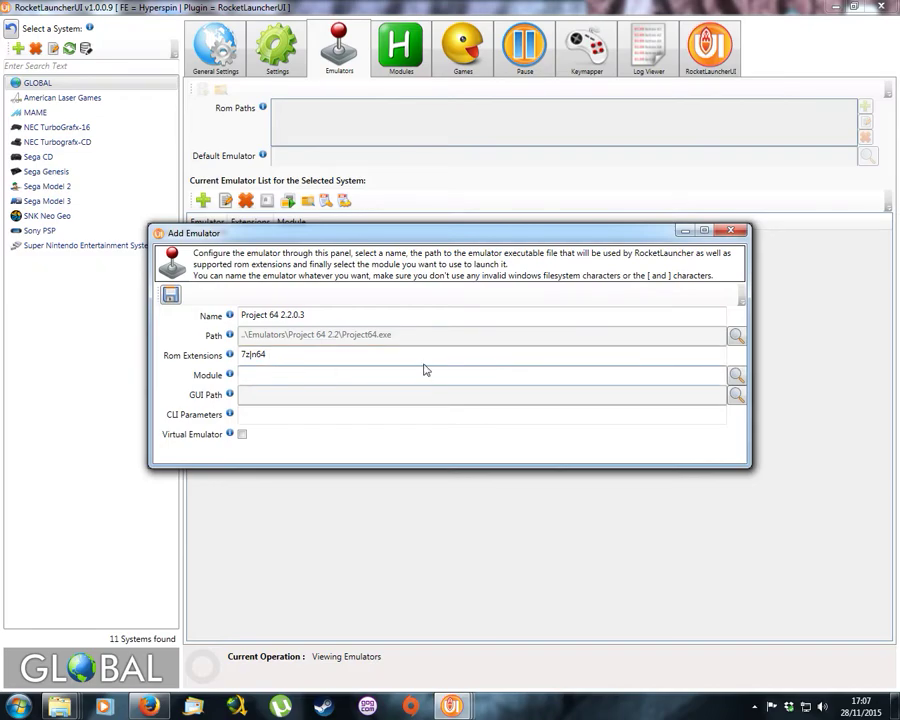
click(736, 375)
scroll(460, 378, down, 20)
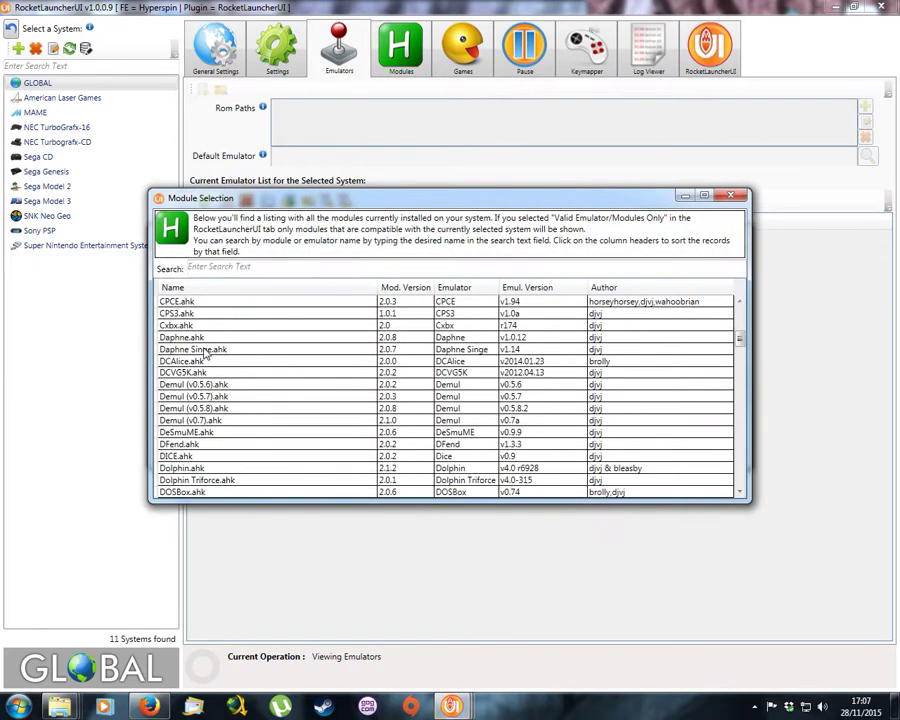
scroll(201, 353, down, 8)
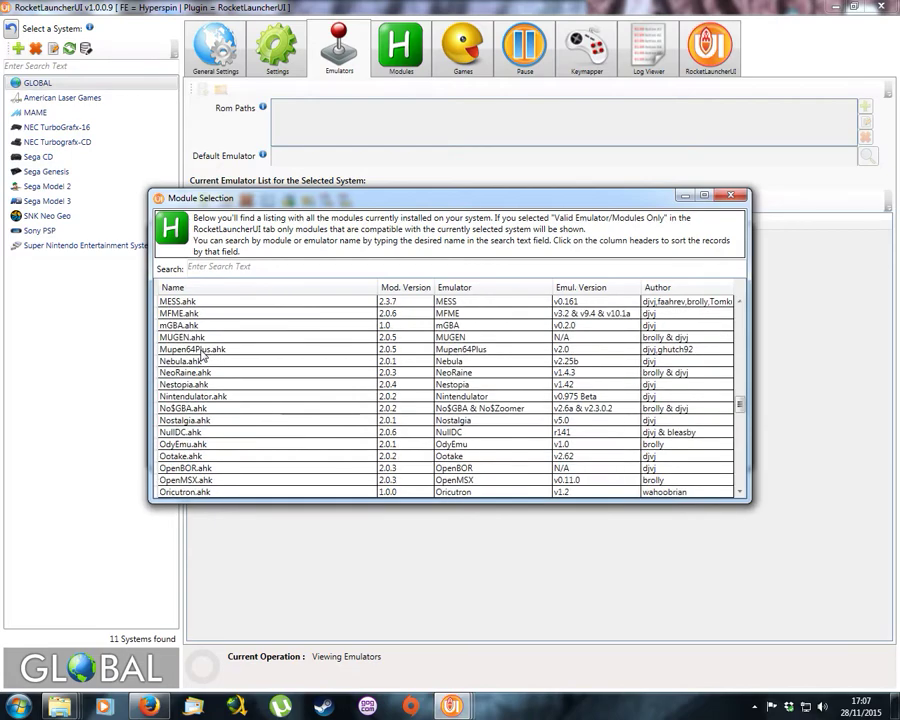
scroll(203, 354, down, 4)
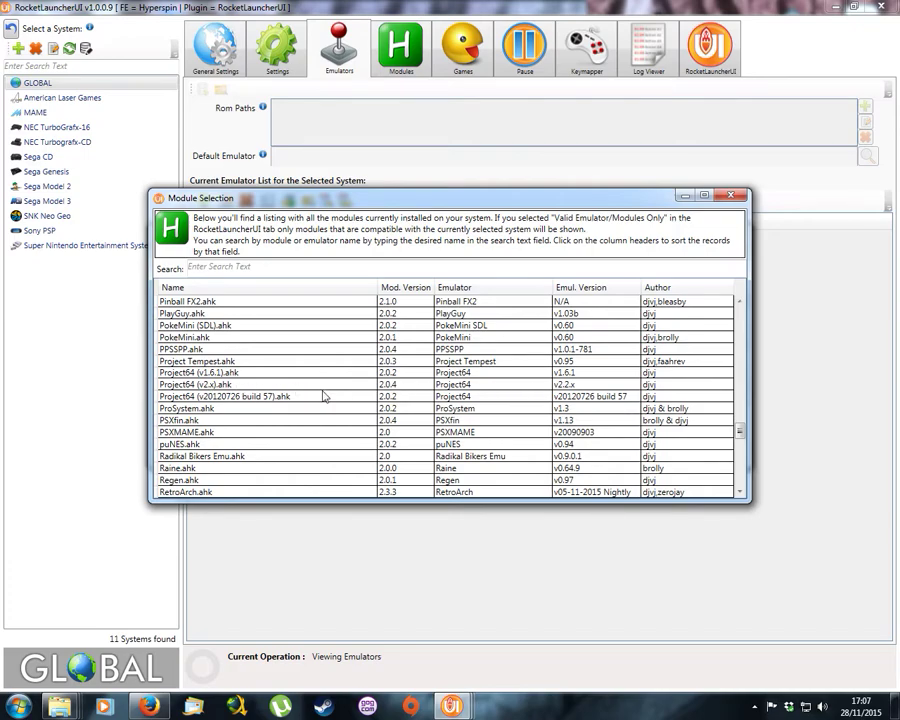
click(208, 386)
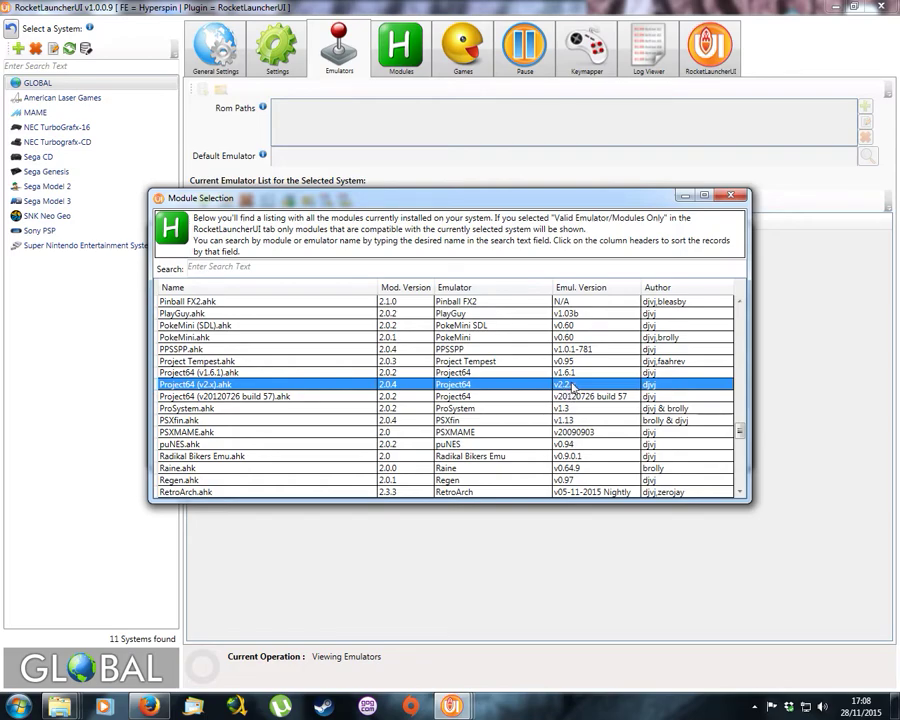
double_click(295, 388)
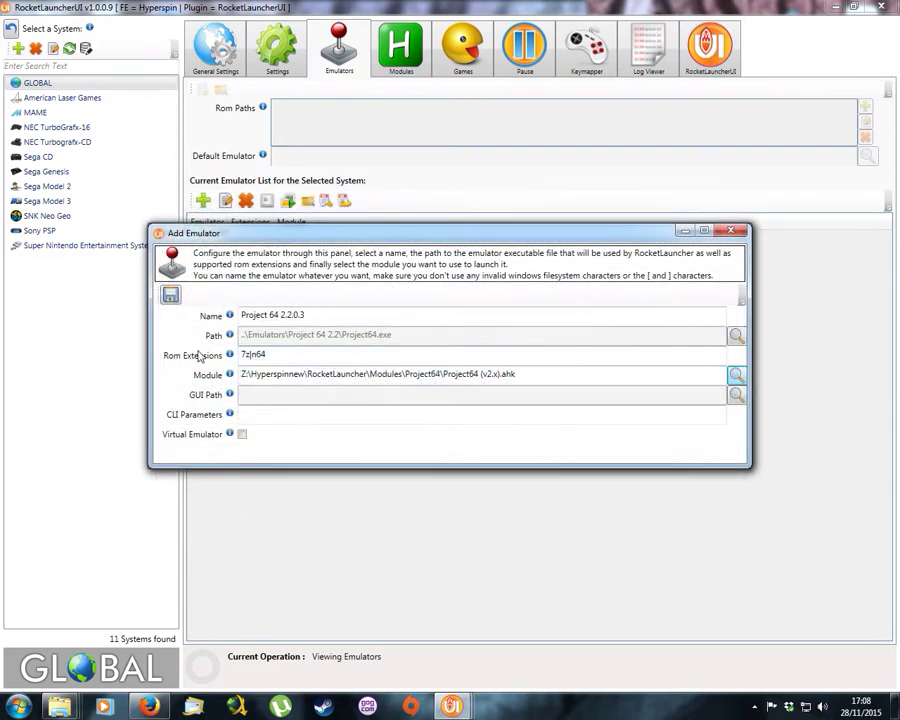
Save the emulator and have it added to the system instead of Global, continuing to the ROM path selection
click(170, 294)
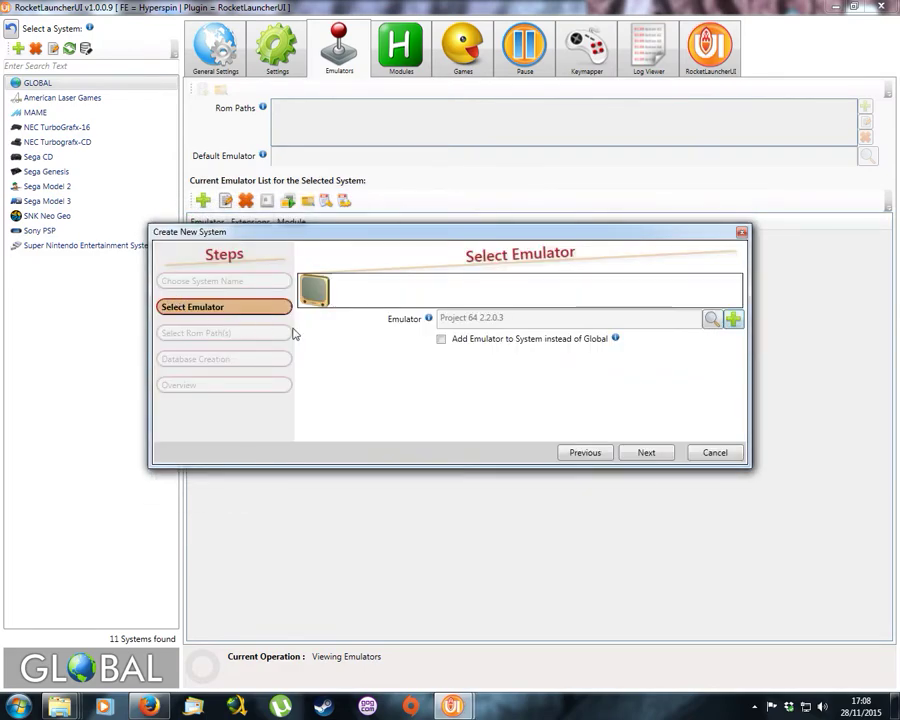
click(441, 340)
click(646, 453)
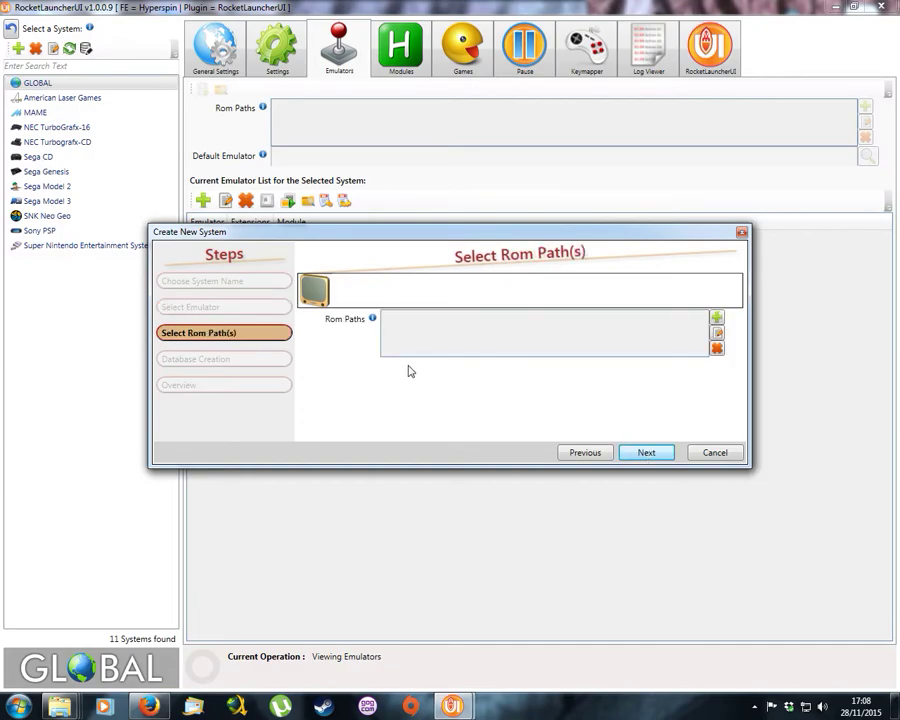
Add the roms folder inside Emulators\Project 64 2.2 as the system's ROM path and continue to the database creation
click(717, 320)
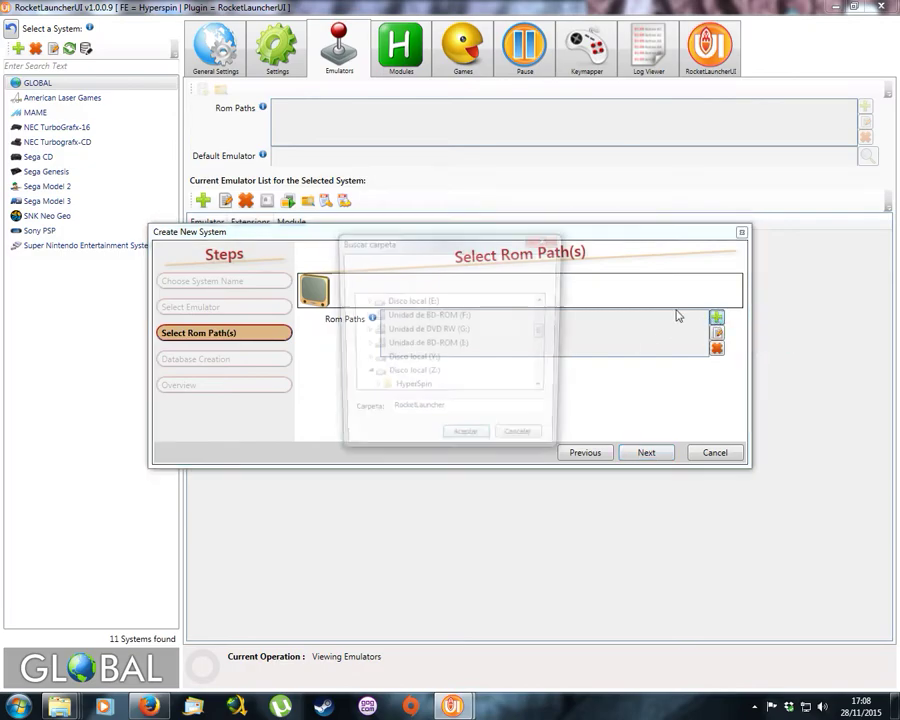
scroll(425, 338, up, 1)
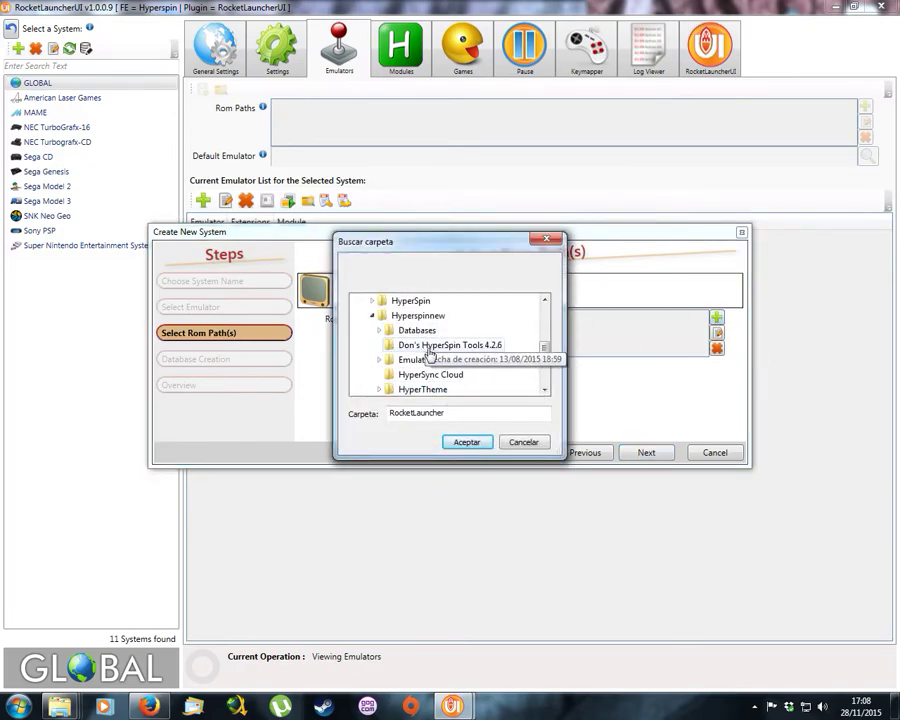
scroll(421, 337, down, 2)
scroll(421, 337, up, 1)
click(410, 314)
scroll(412, 344, down, 5)
scroll(430, 346, down, 1)
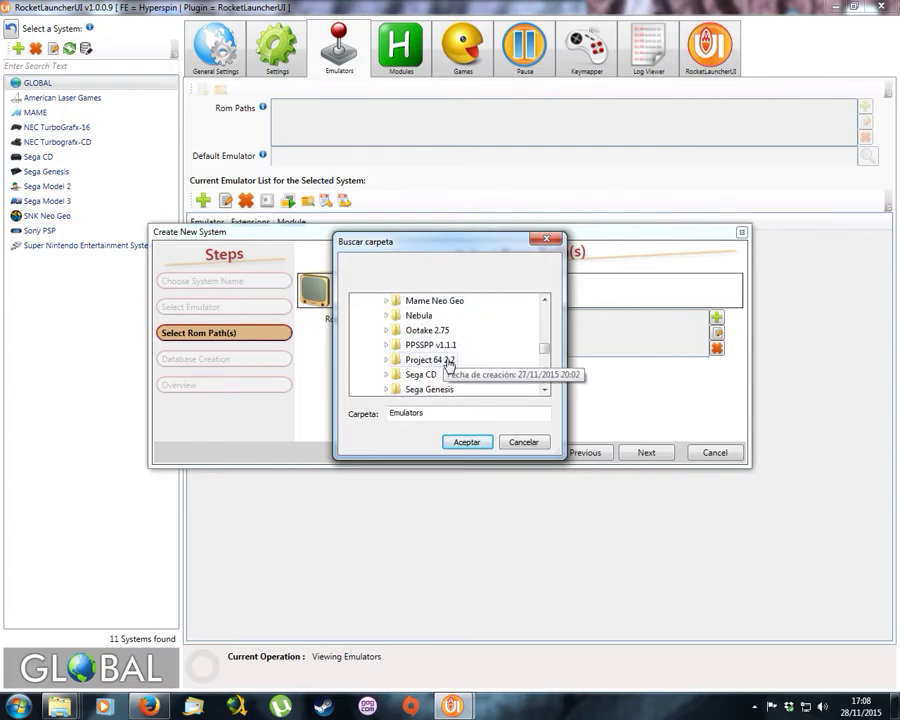
click(448, 360)
scroll(446, 366, down, 2)
click(446, 361)
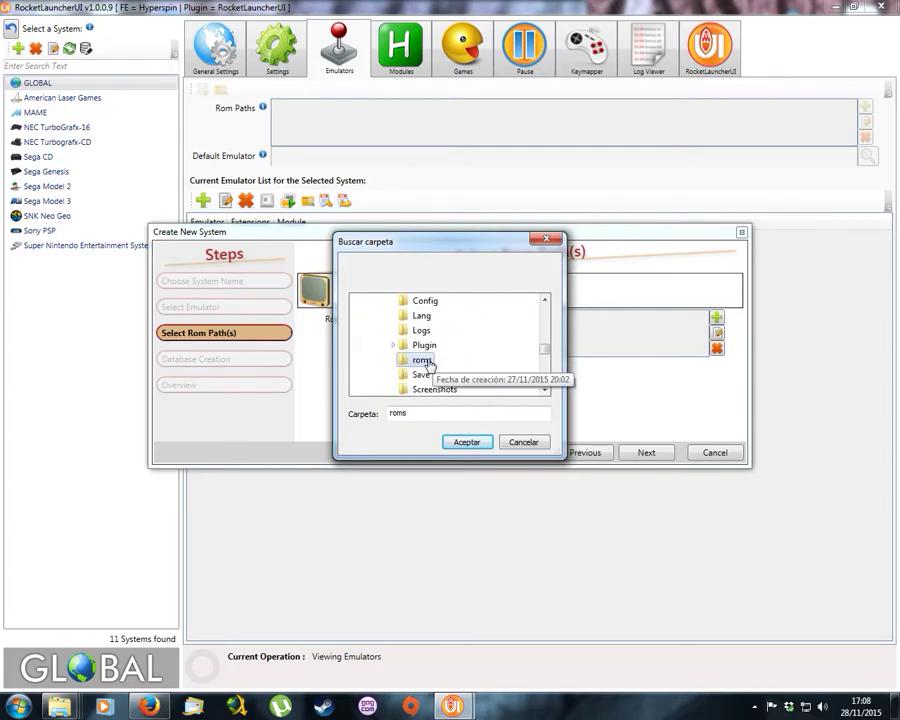
click(467, 442)
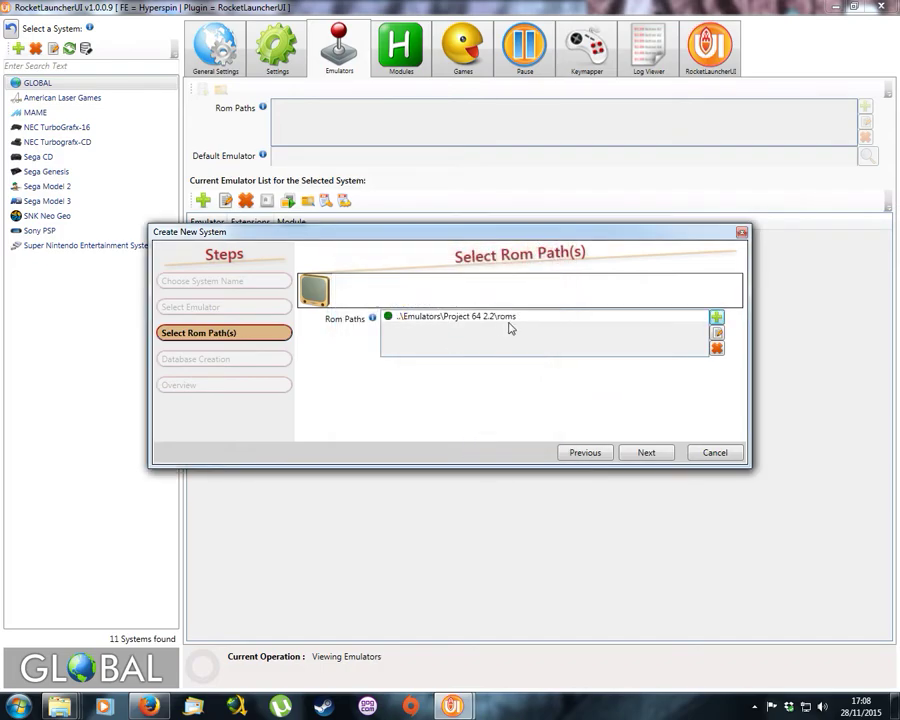
click(643, 453)
Import the system's database from the Nintendo 64 XML file on the desktop and continue to the overview
click(336, 348)
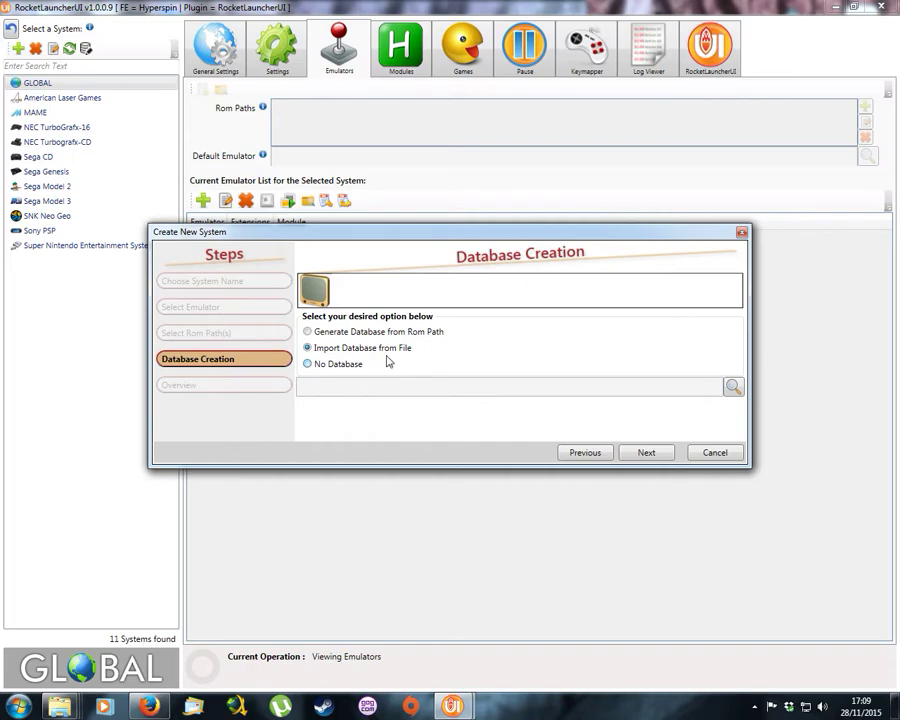
click(733, 388)
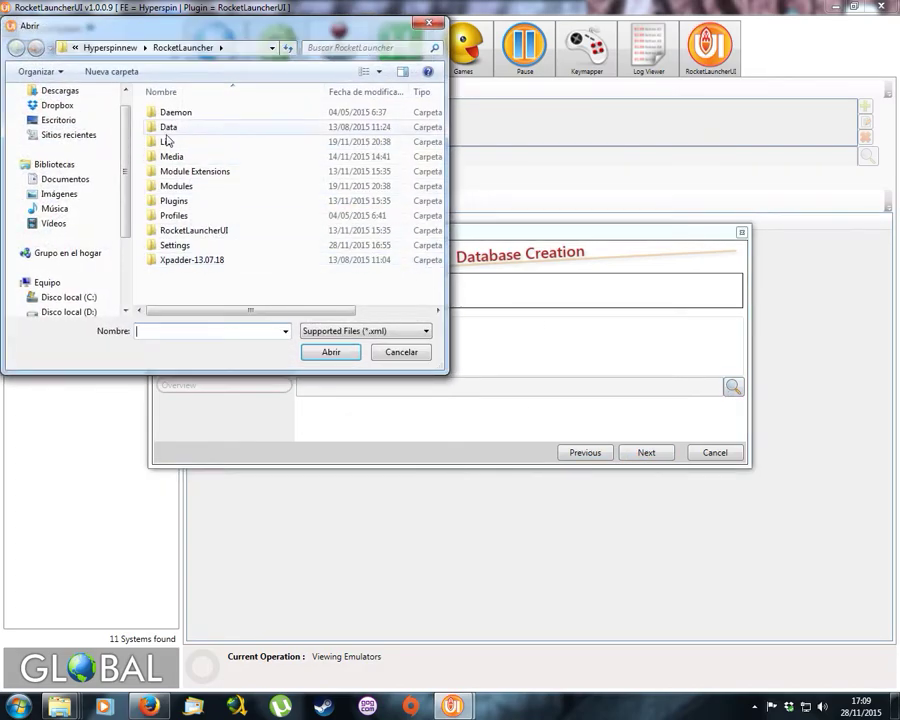
click(60, 120)
drag(440, 128, 440, 233)
click(275, 225)
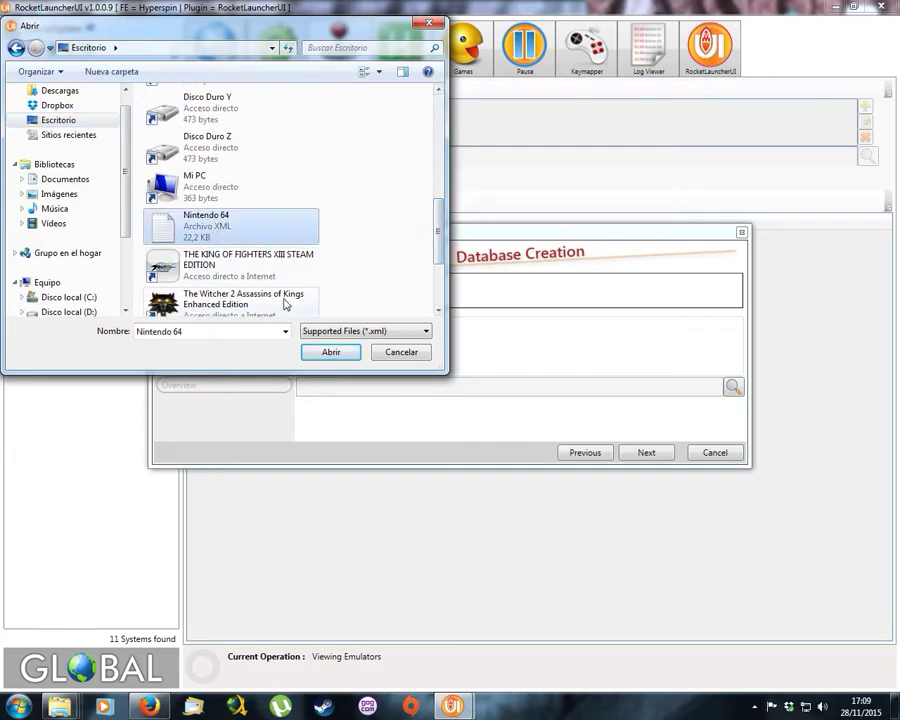
click(338, 355)
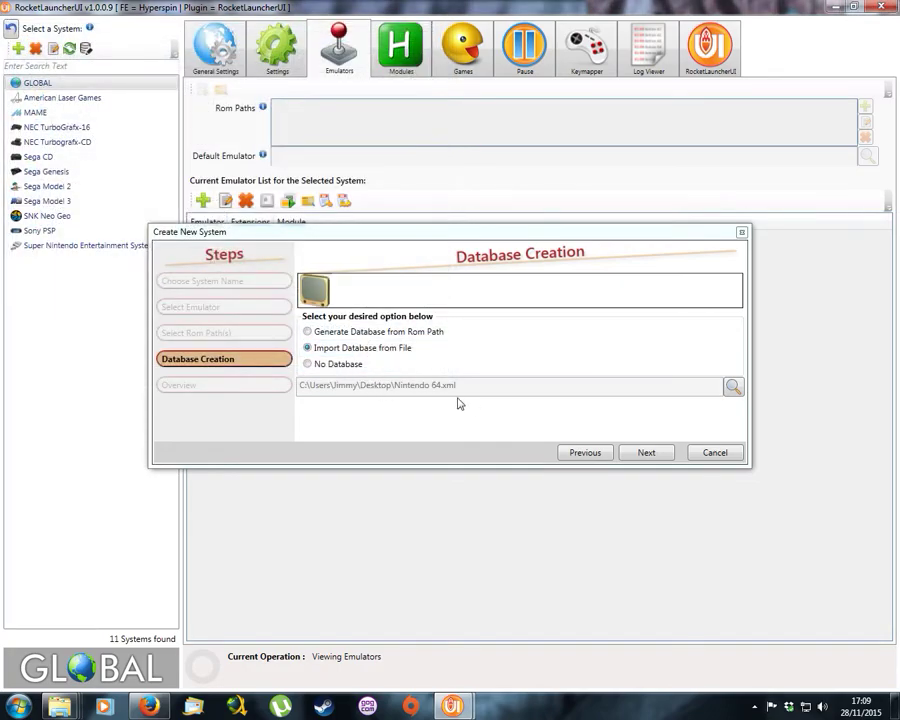
click(645, 452)
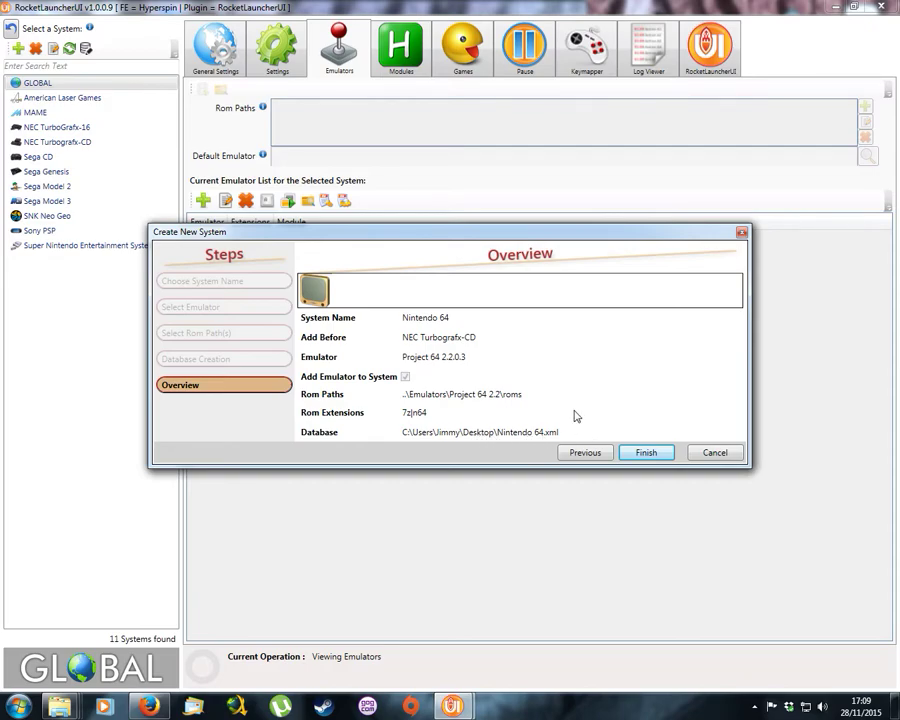
Finish and confirm the creation of the Nintendo 64 system, and select it in the systems list
click(646, 453)
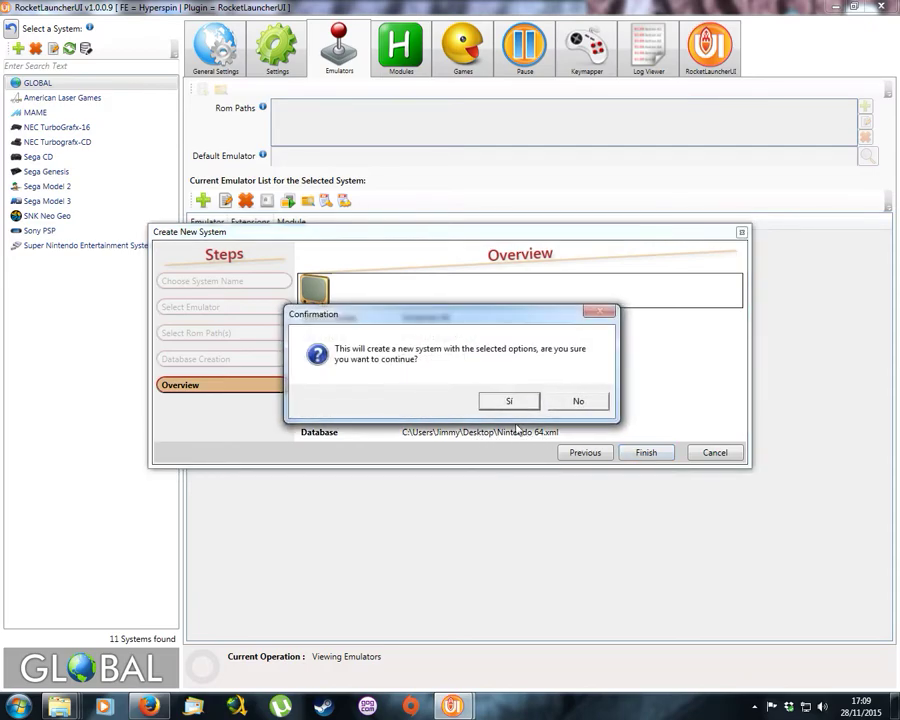
click(501, 403)
click(505, 408)
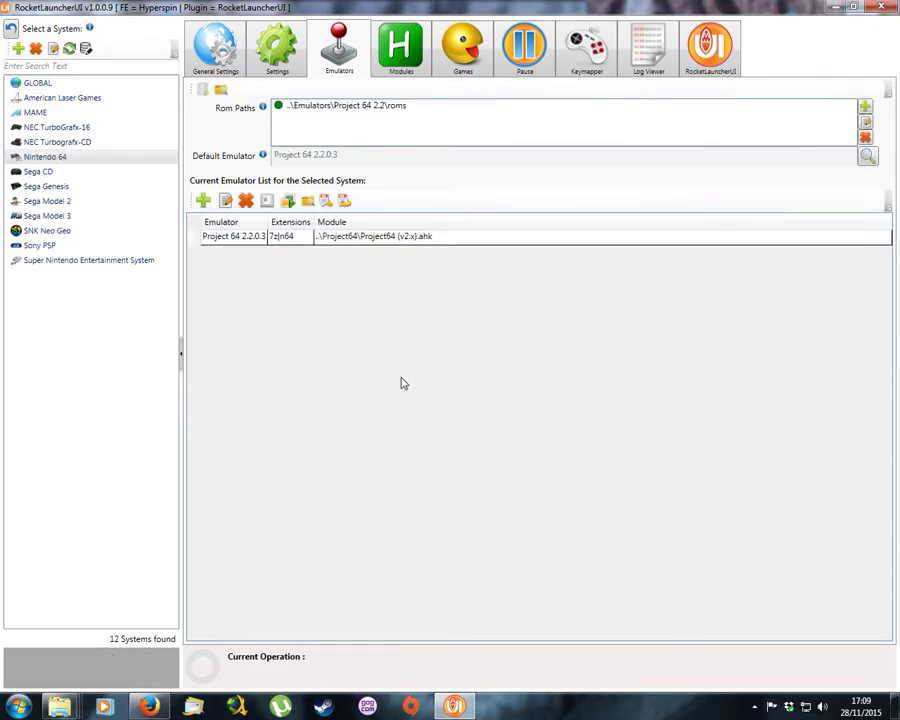
click(35, 158)
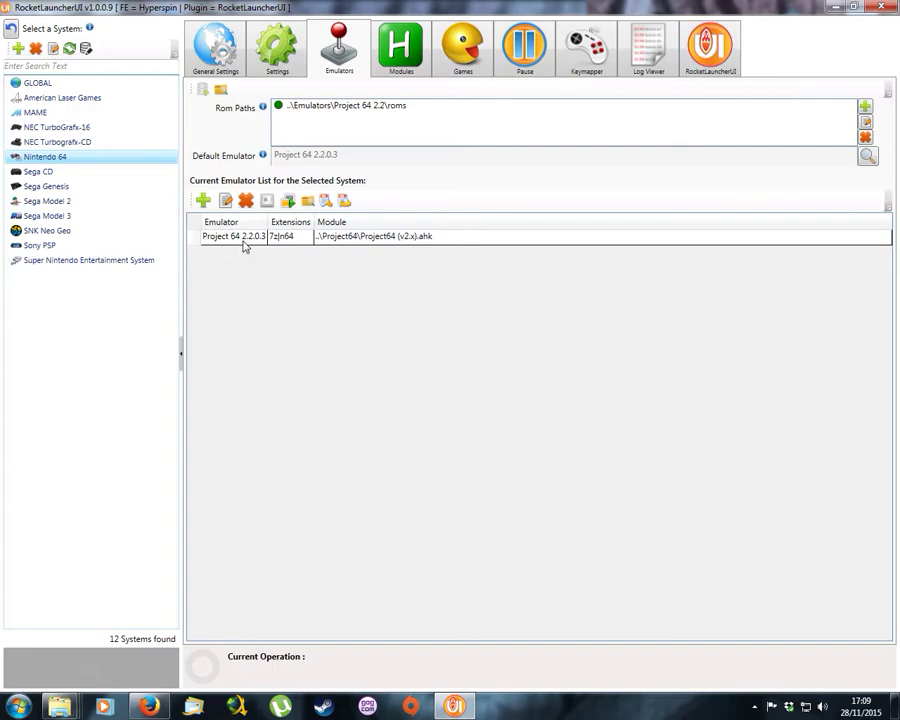
Add a second emulator named 1964 1.1 to Nintendo 64 and set its path to 1964.exe in Emulators\1964
click(203, 201)
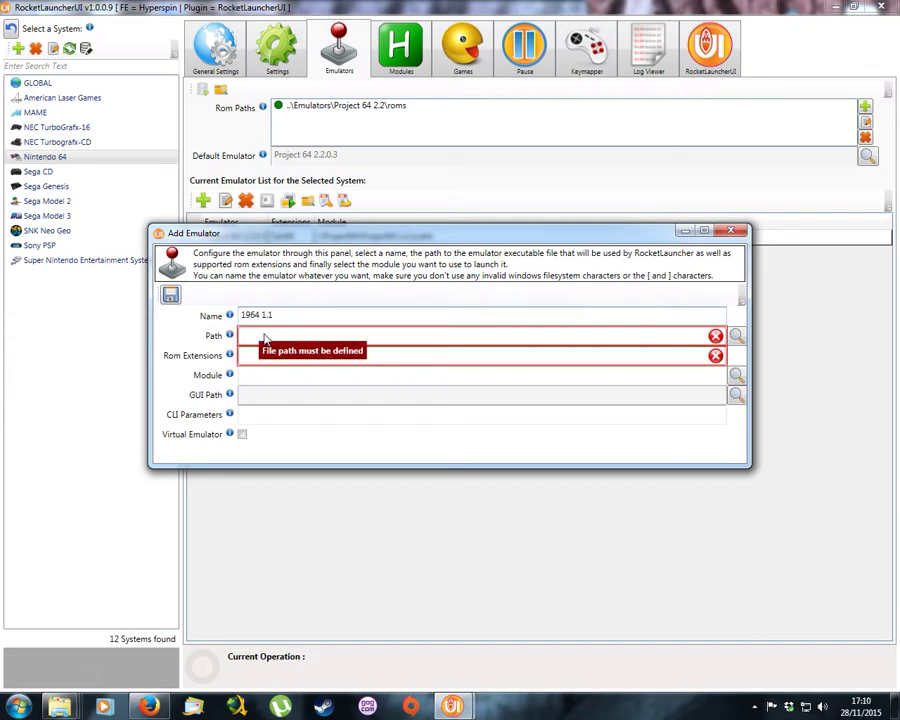
click(737, 337)
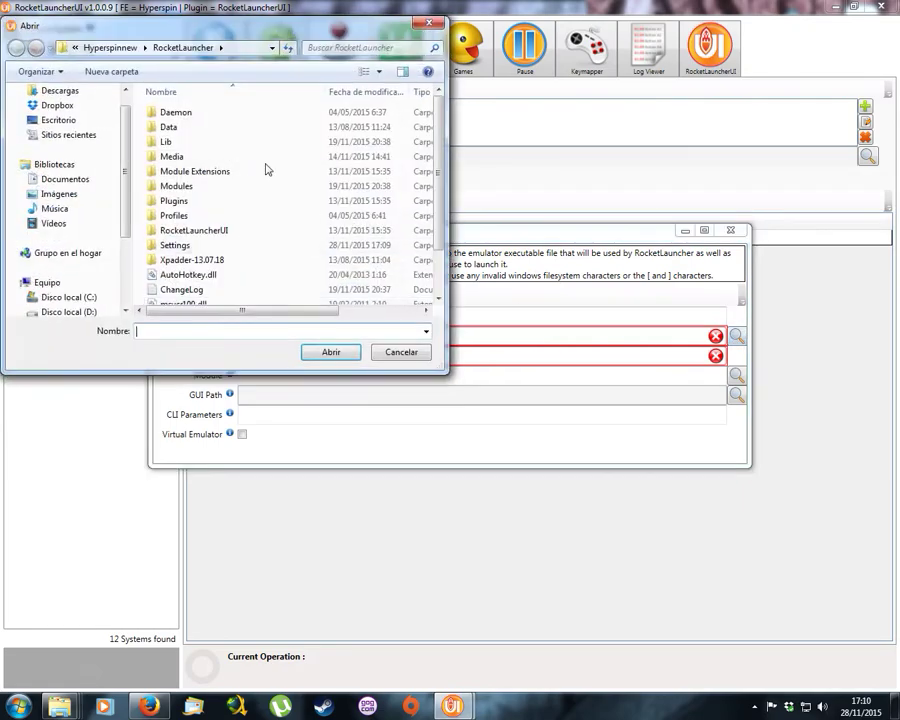
click(160, 47)
double_click(179, 142)
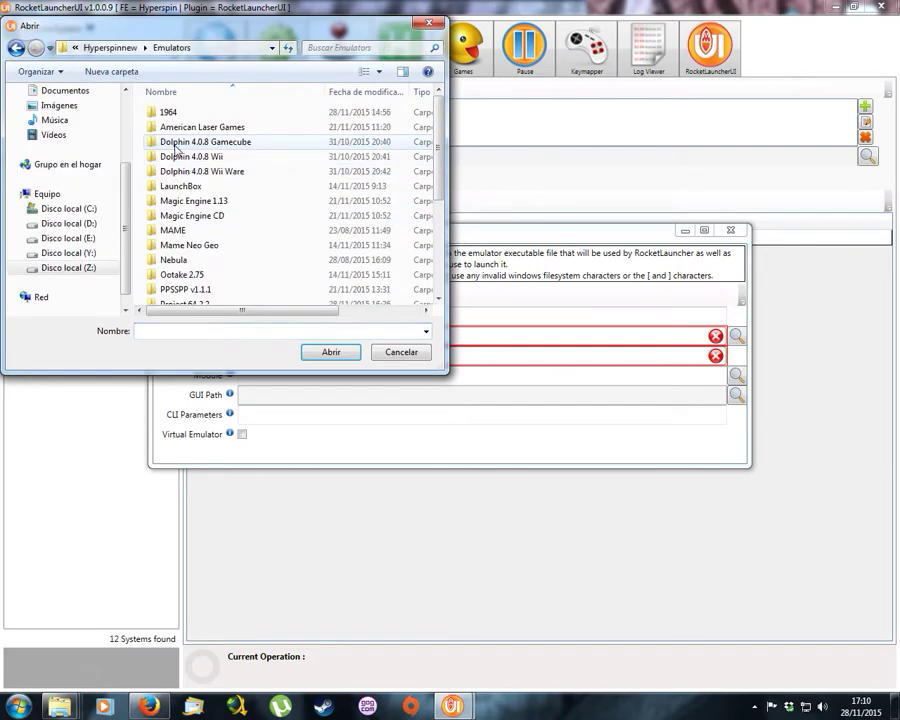
double_click(177, 112)
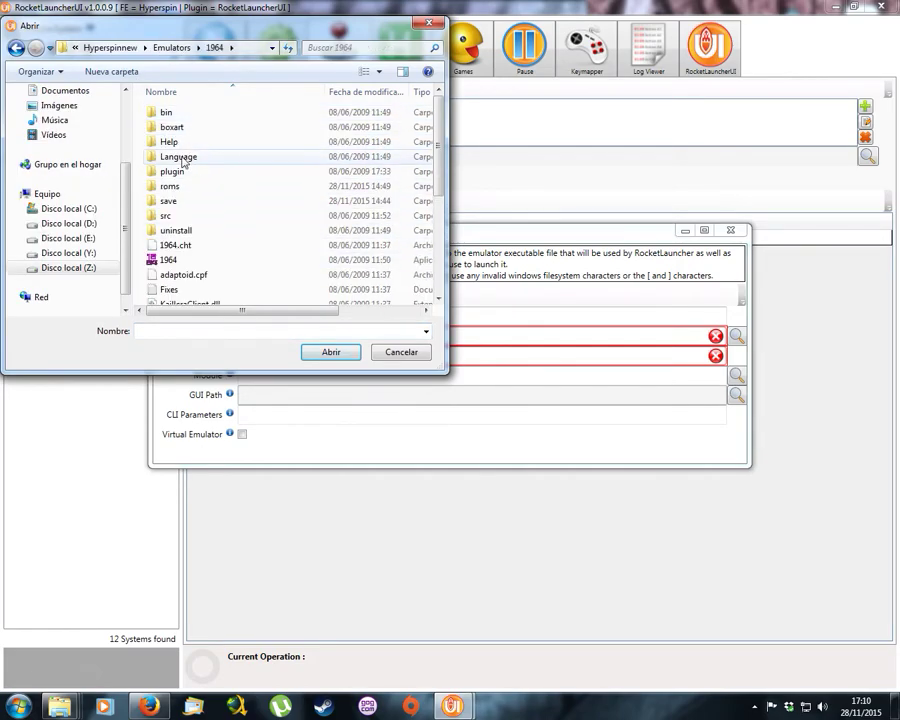
click(168, 259)
click(330, 352)
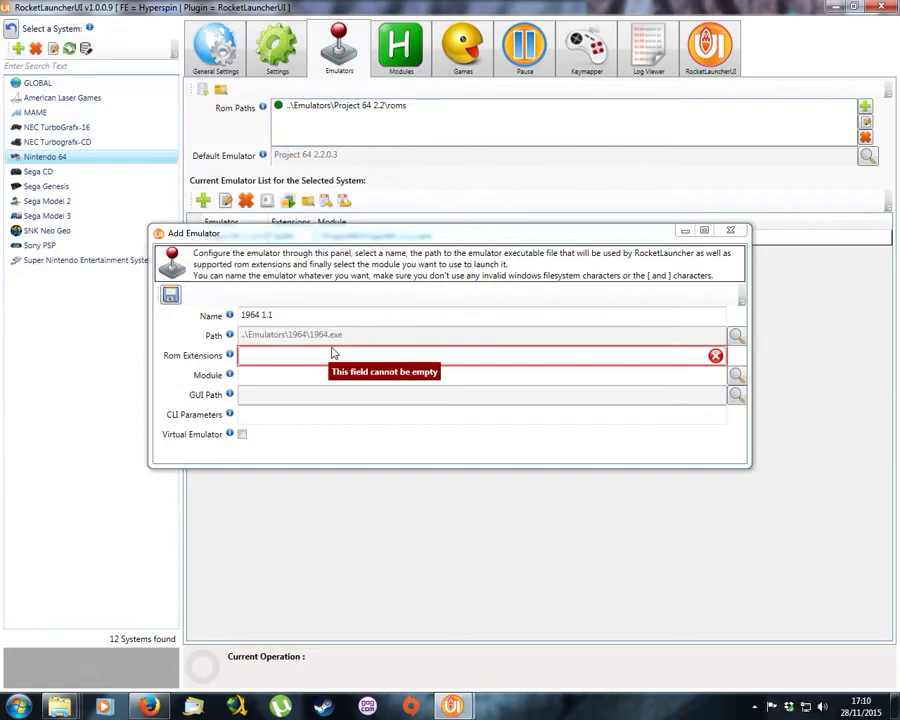
Set the 1964 emulator's ROM extensions to 7z|n64, assign it the 1964.ahk module and save it
click(306, 352)
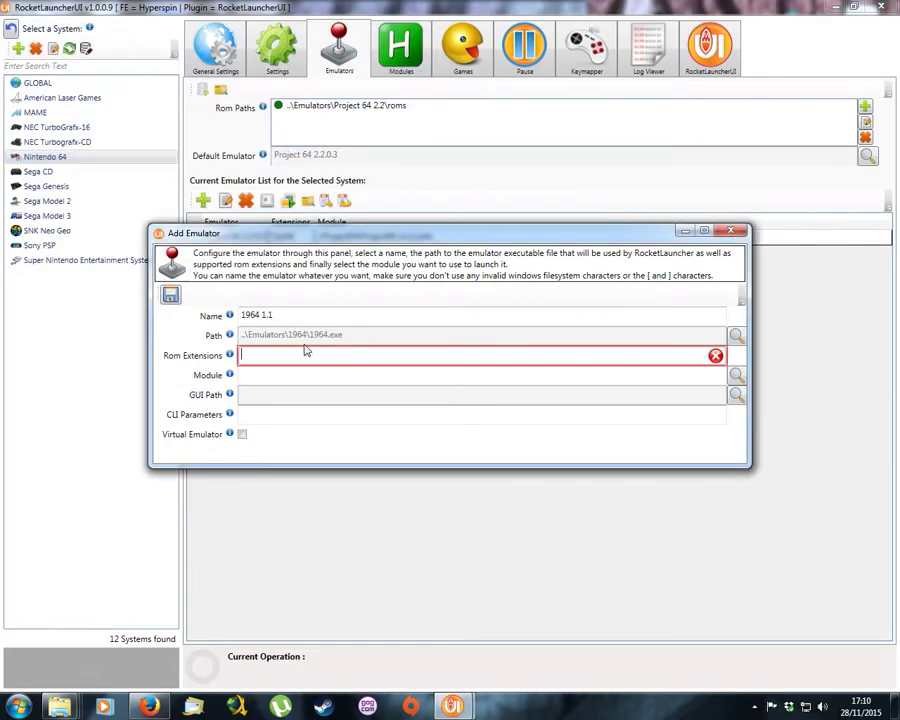
text(7z|n64)
click(297, 374)
click(735, 378)
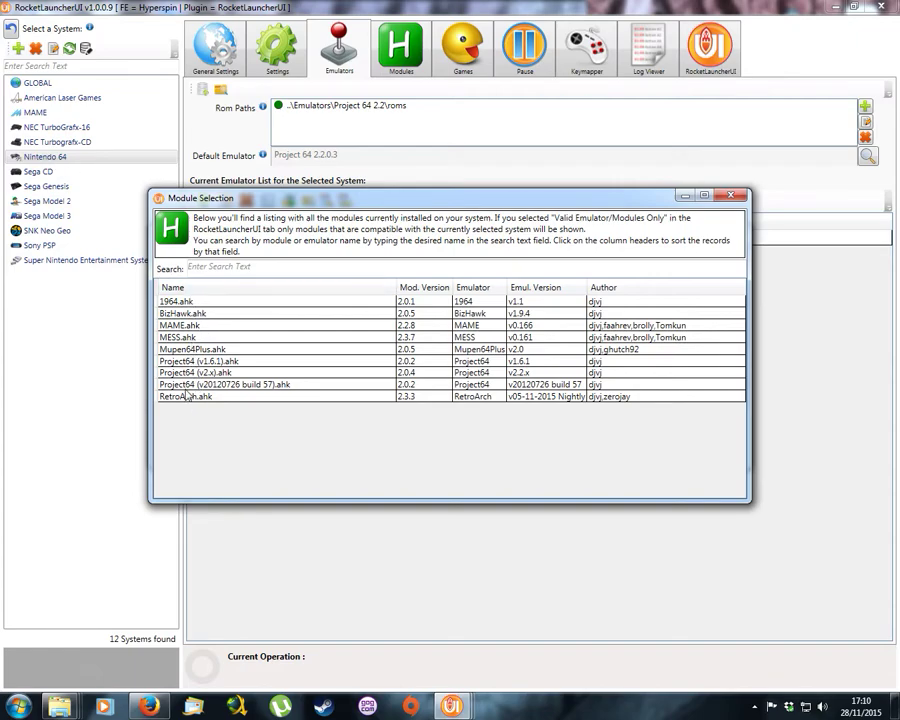
double_click(206, 303)
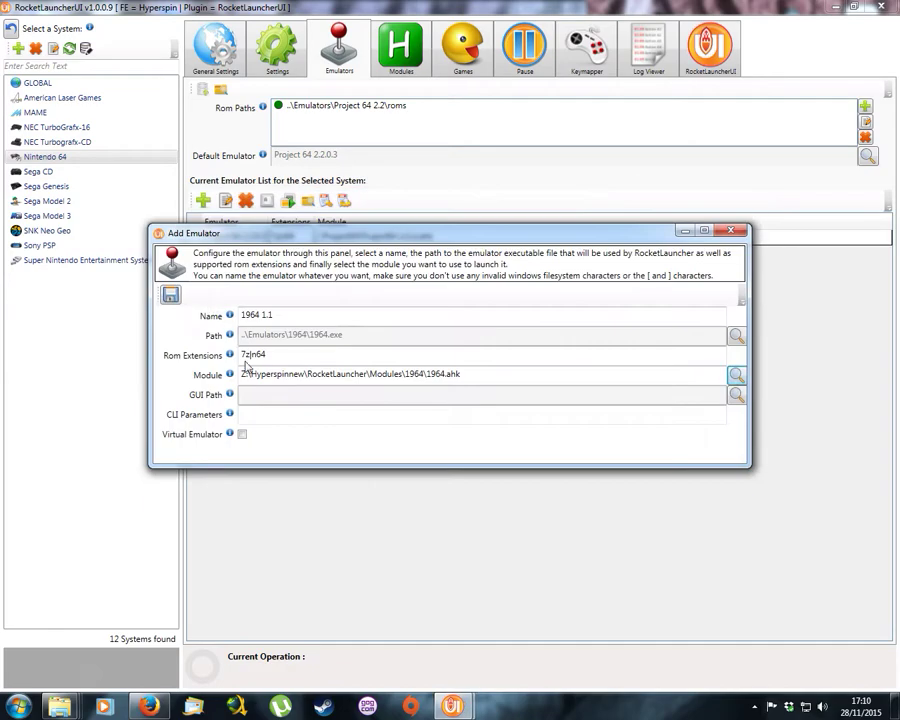
click(170, 296)
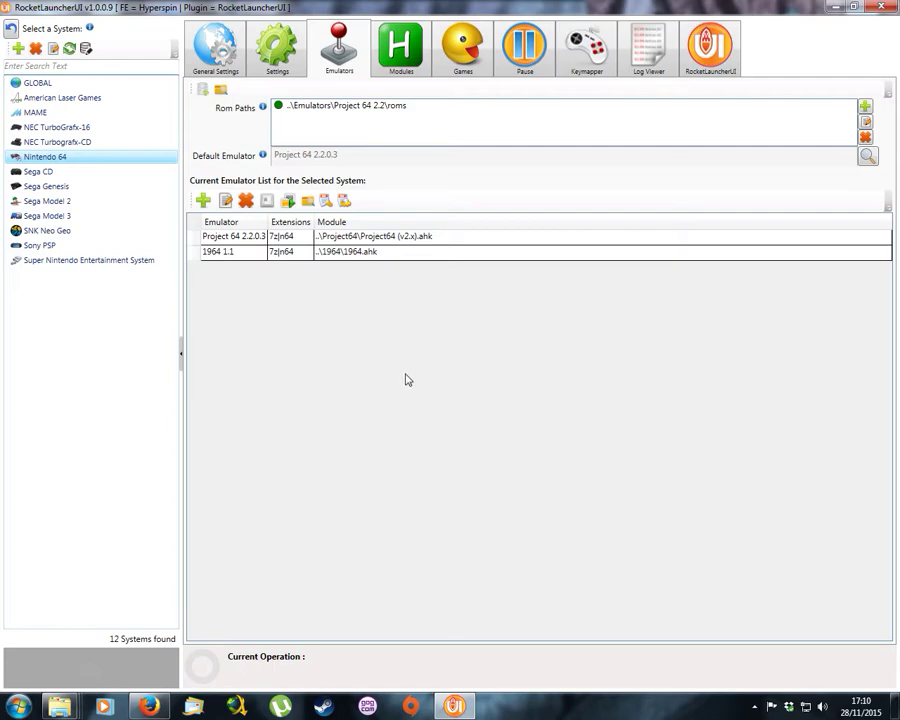
Switch to Windows Explorer, open Hyperspinnew\Emulators\Project 64 2.2 and launch Project64
click(60, 706)
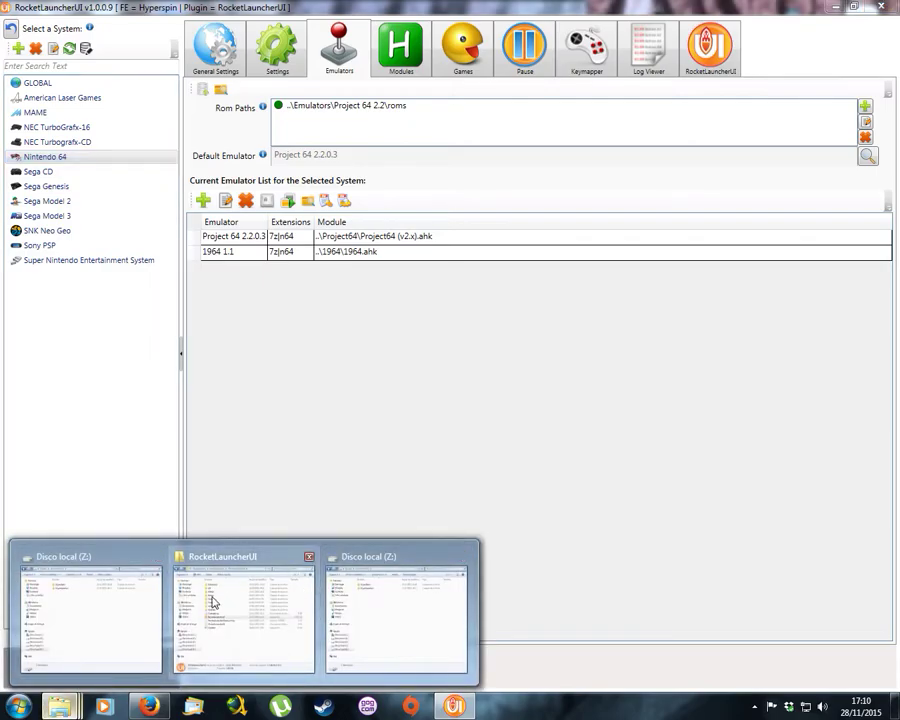
mouse_move(378, 591)
click(268, 600)
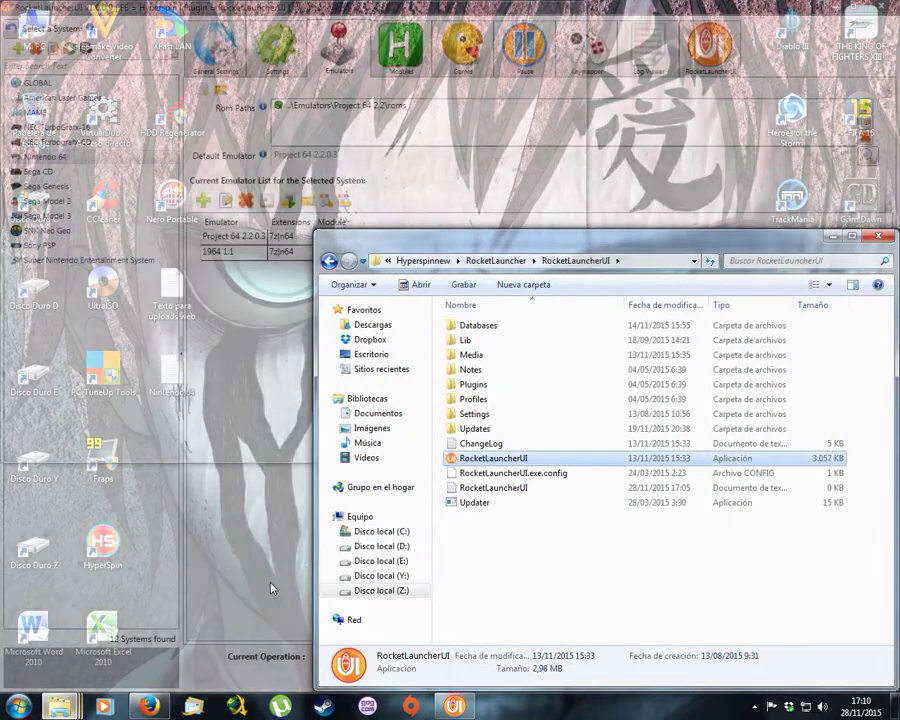
click(330, 261)
click(330, 262)
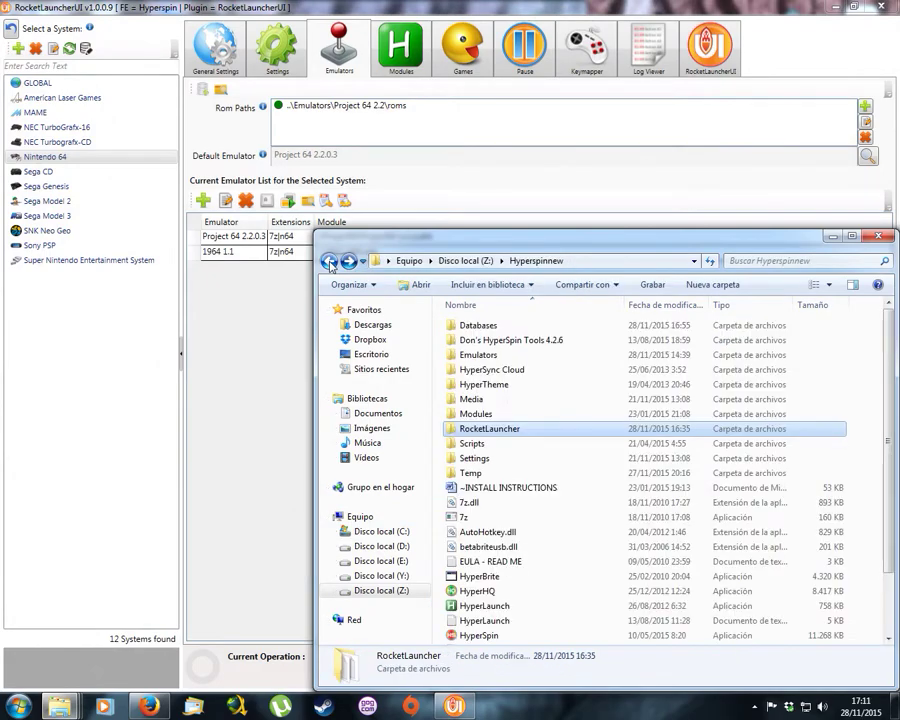
double_click(476, 356)
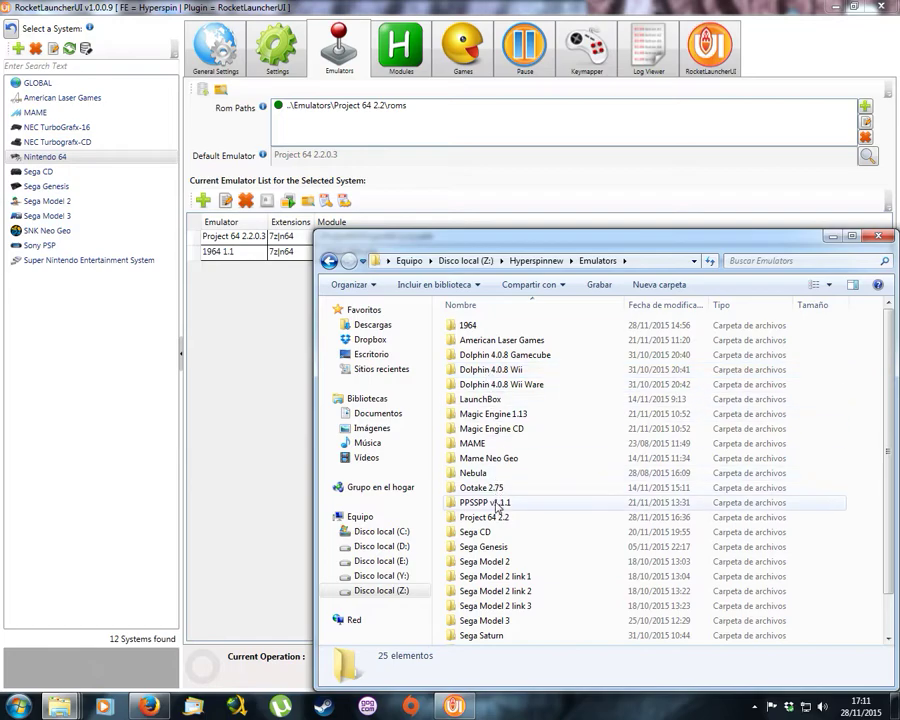
double_click(500, 519)
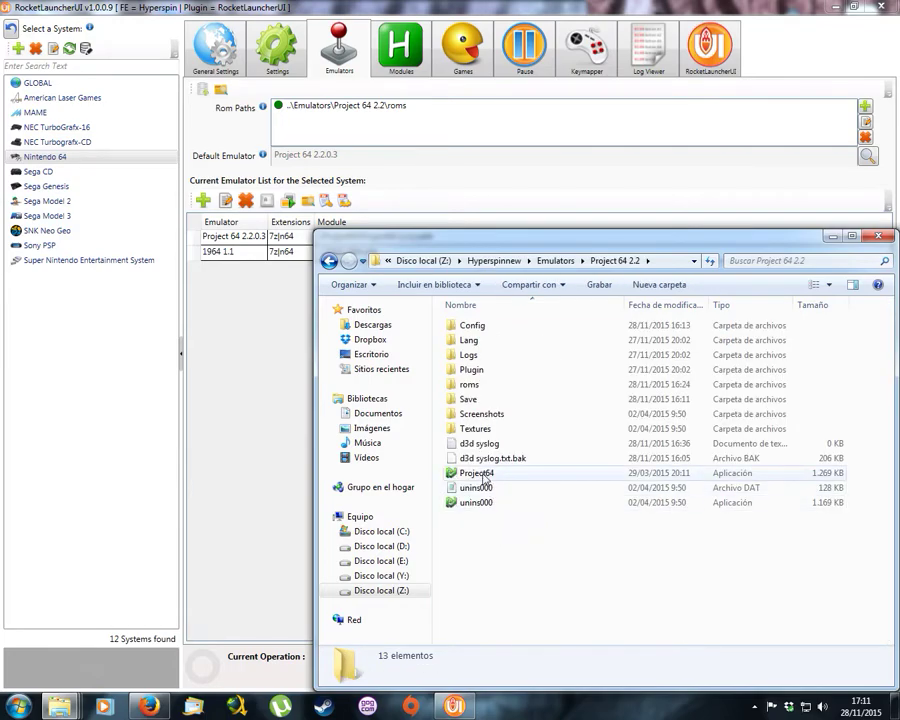
double_click(483, 478)
click(440, 403)
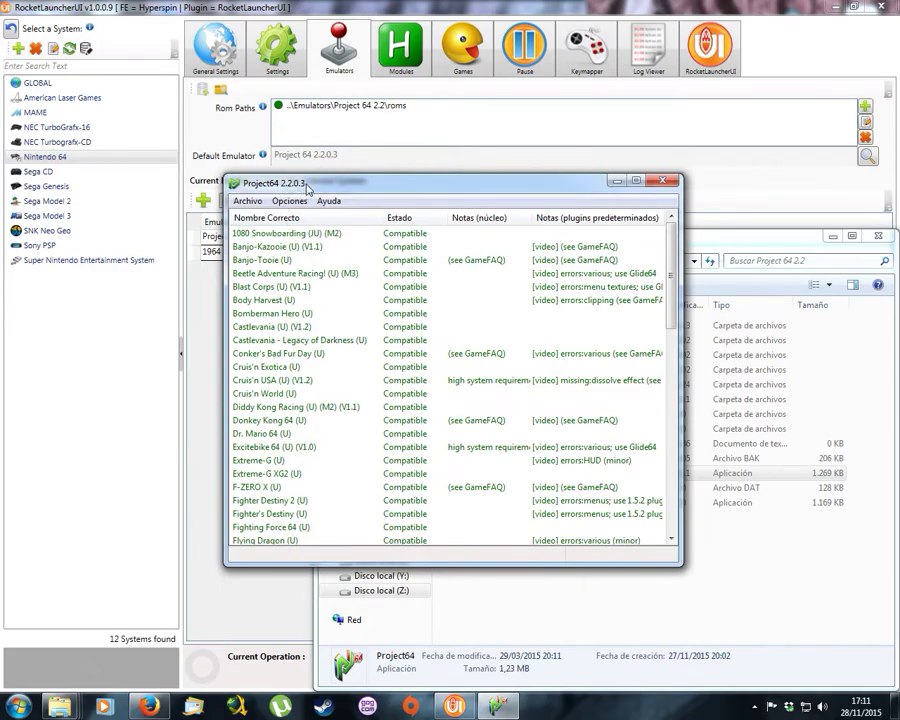
Look through Project64's list of Nintendo 64 games and its available file and configuration commands
scroll(327, 317, down, 12)
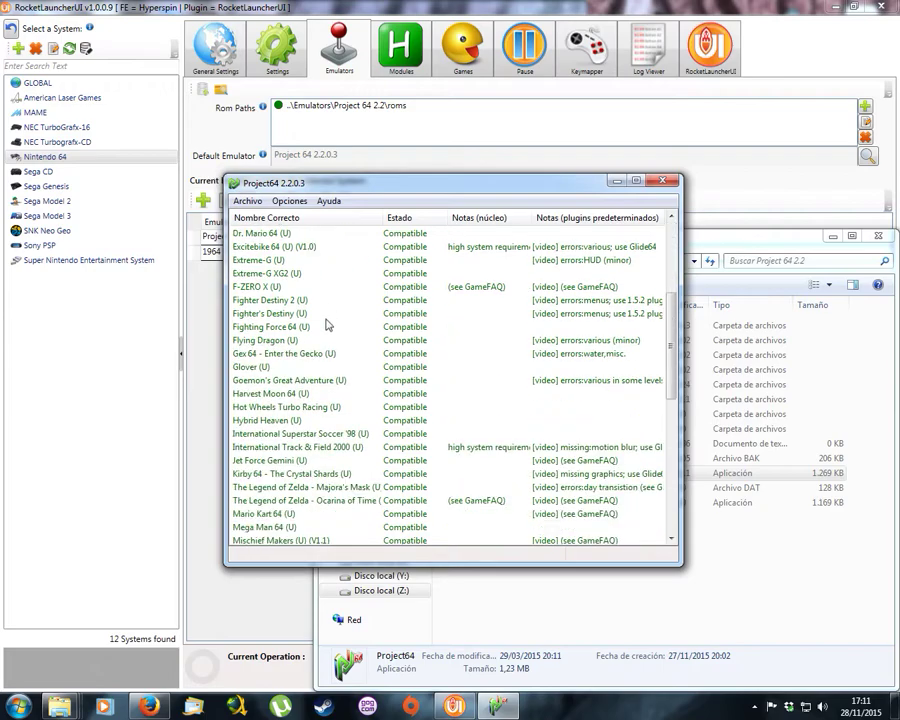
scroll(327, 326, down, 3)
scroll(349, 420, up, 14)
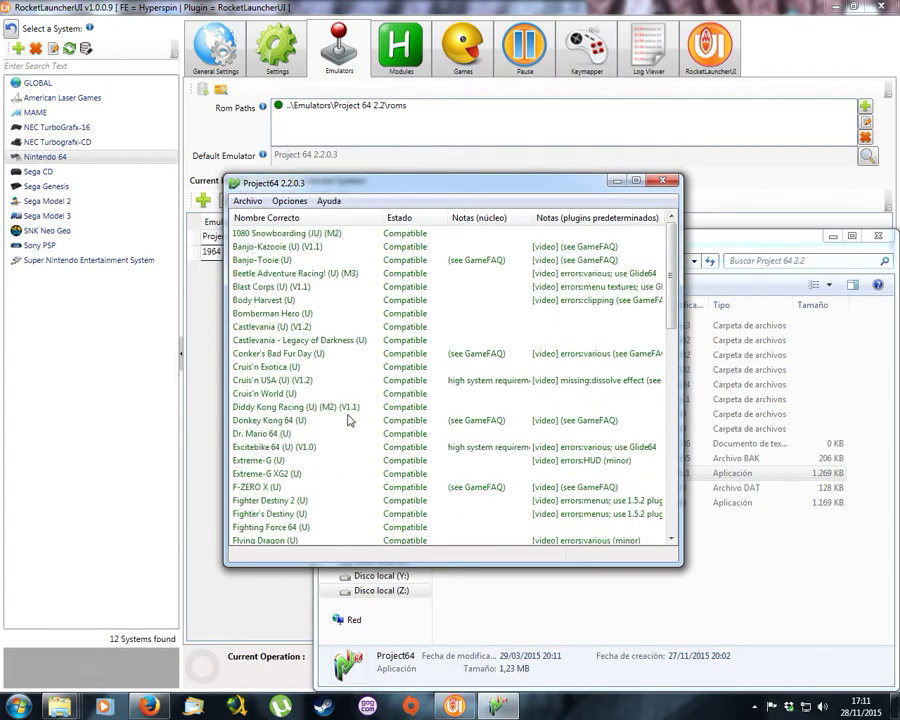
scroll(348, 418, down, 12)
scroll(348, 418, up, 12)
click(290, 201)
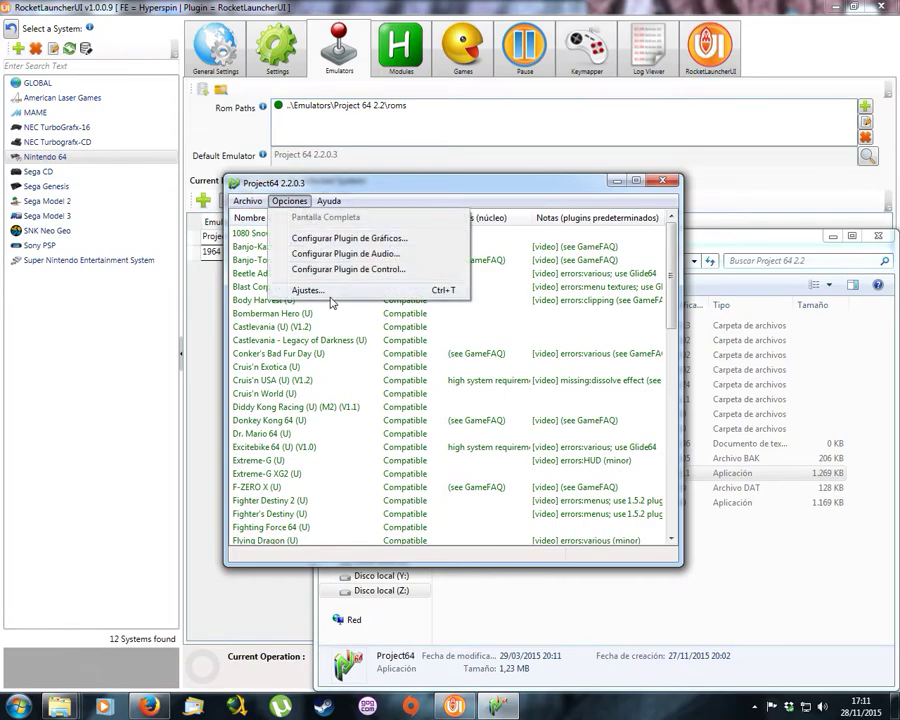
key(Left)
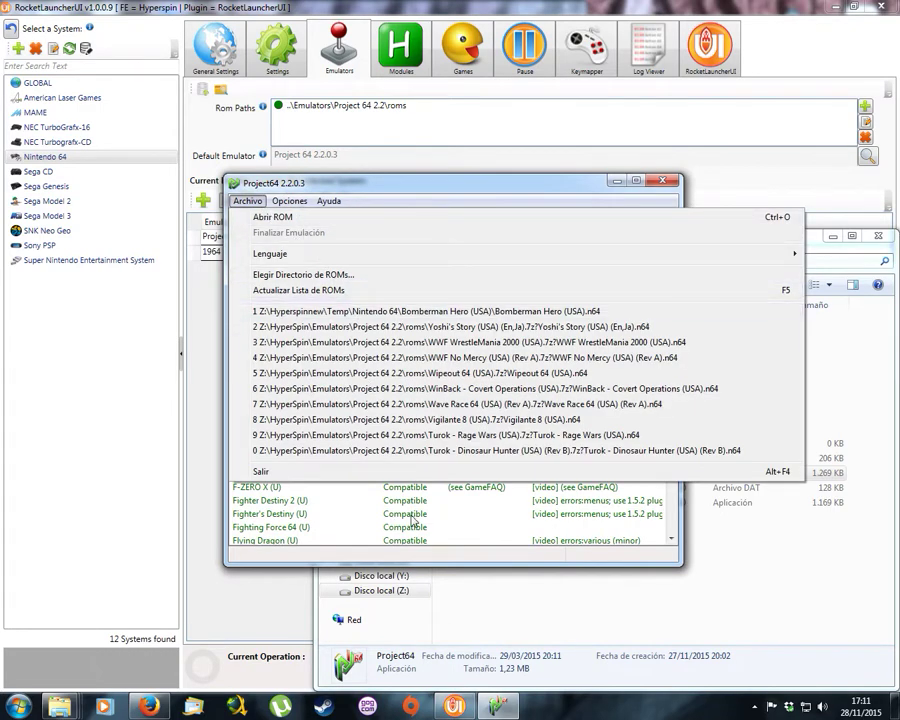
Open the plugin settings of Project64
click(292, 201)
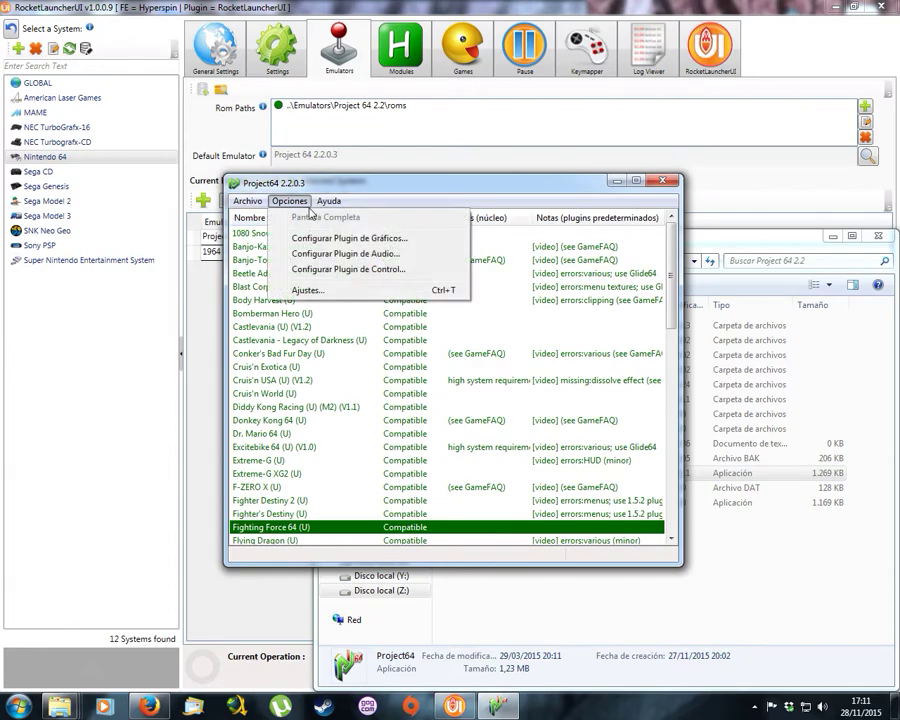
click(306, 290)
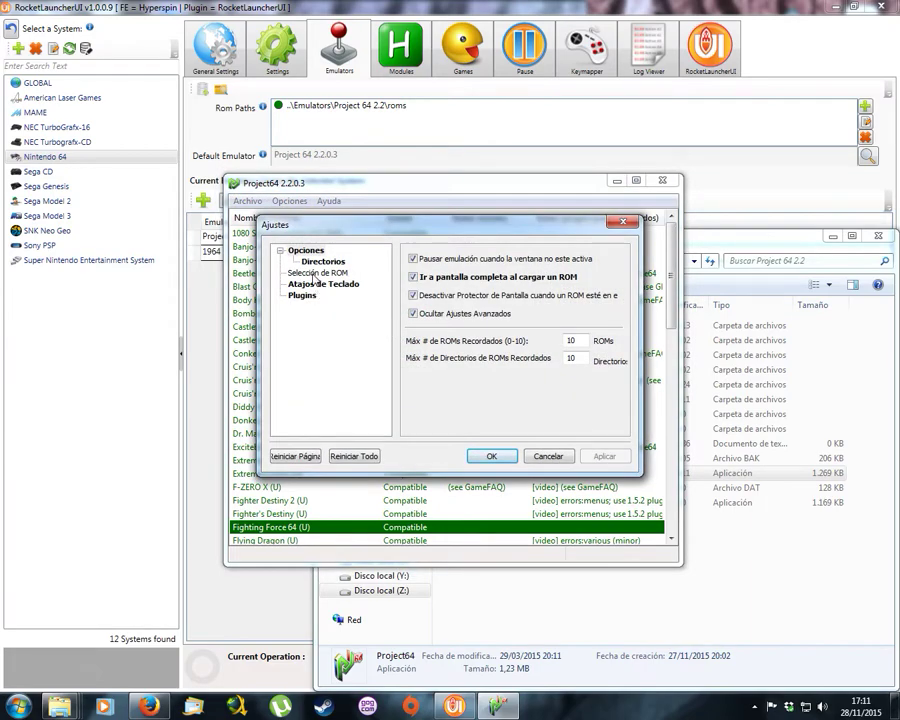
click(298, 295)
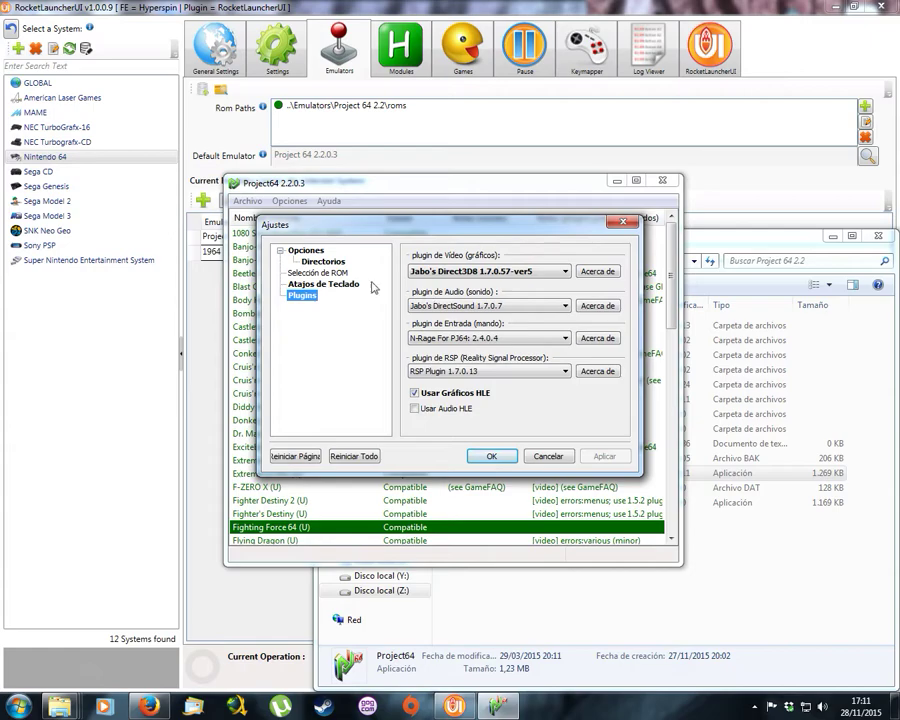
Try Glide64 'Final' Date: May 8 2012 as the video plugin and switch back to Jabo's Direct3D8 1.7.0.57-ver5
click(565, 272)
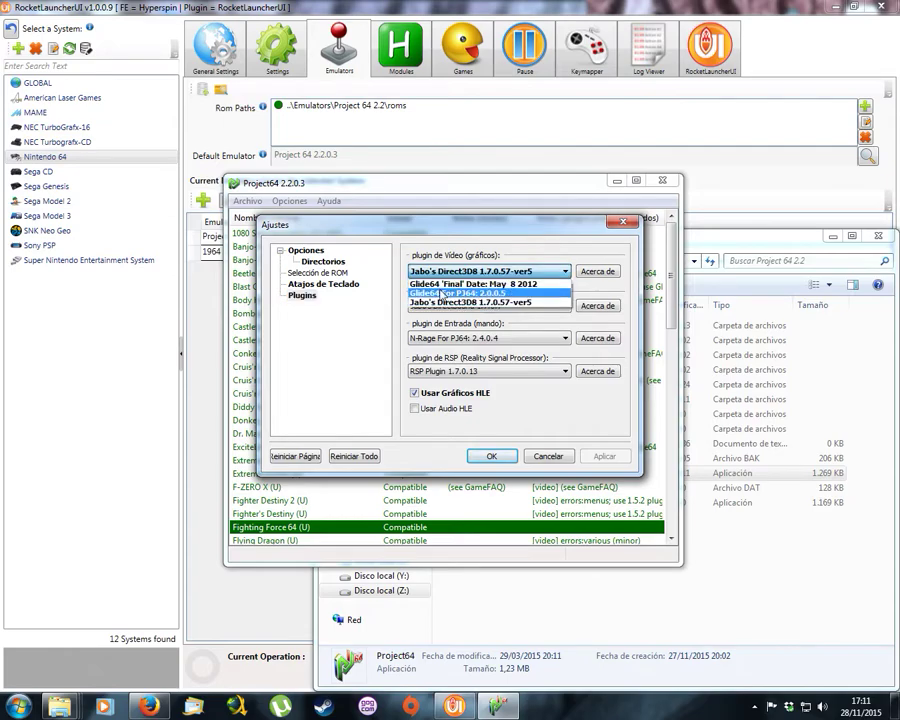
click(466, 286)
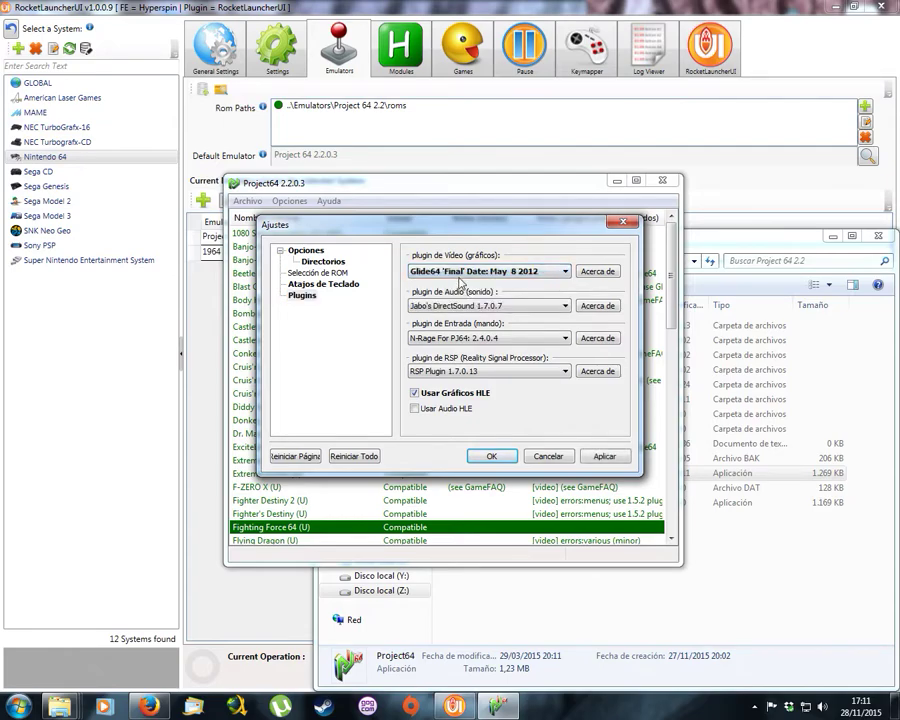
click(564, 272)
click(460, 302)
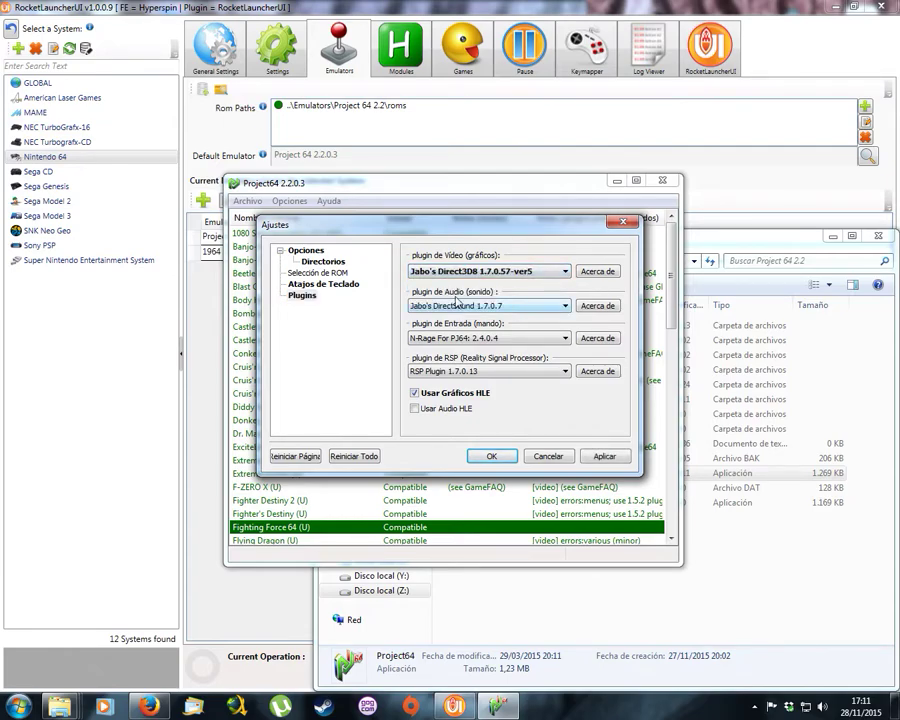
Set Project64's video plugin to Glide64 'Final' Date: May 8 2012
click(501, 279)
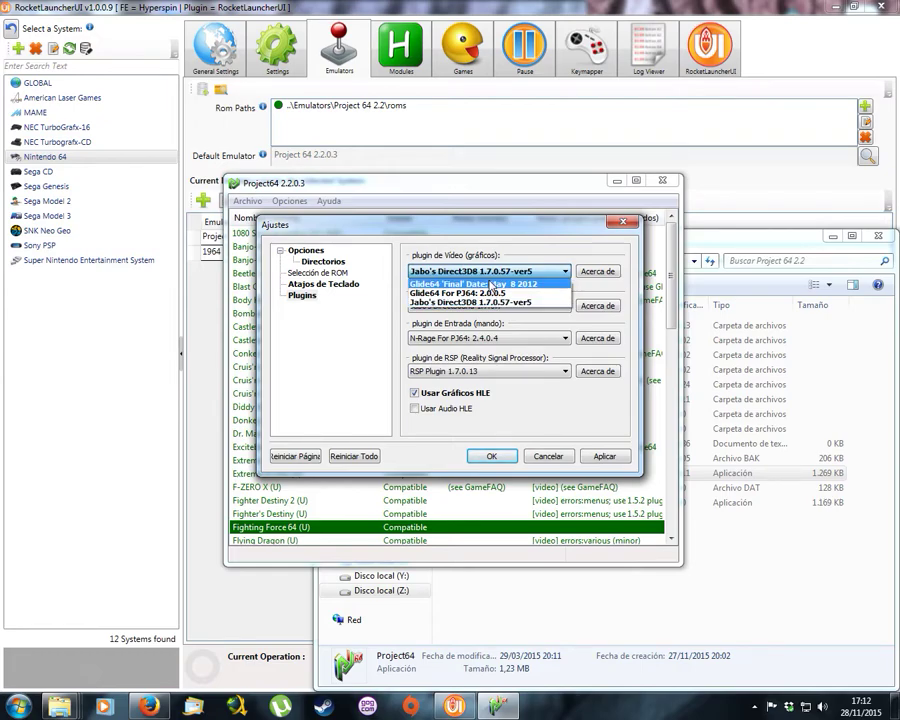
click(489, 285)
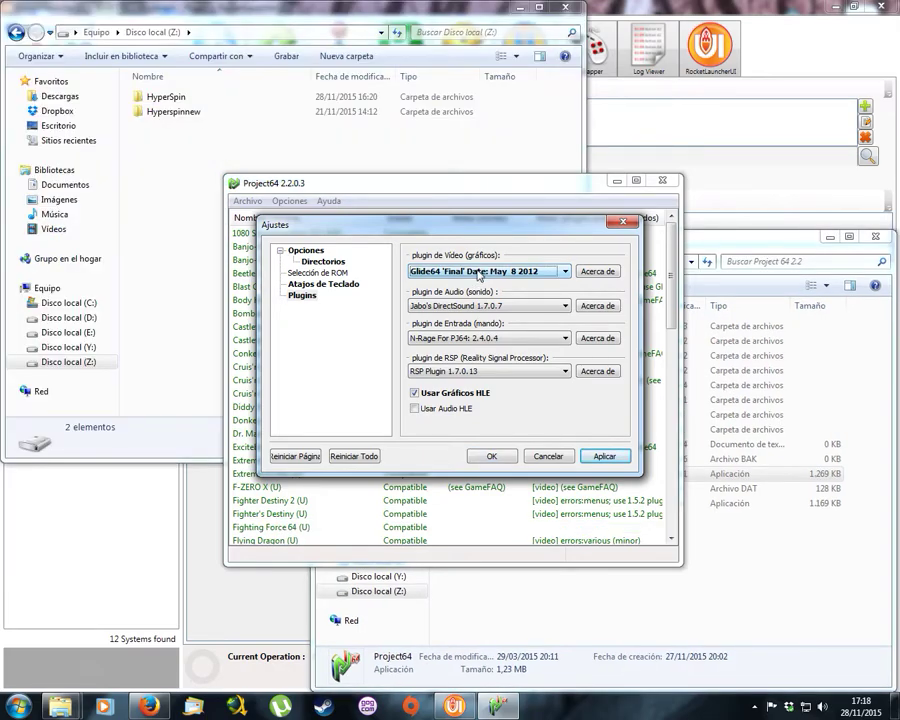
Apply and confirm Project64's plugin settings, close the emulator and return to RocketLauncherUI
click(602, 458)
click(491, 456)
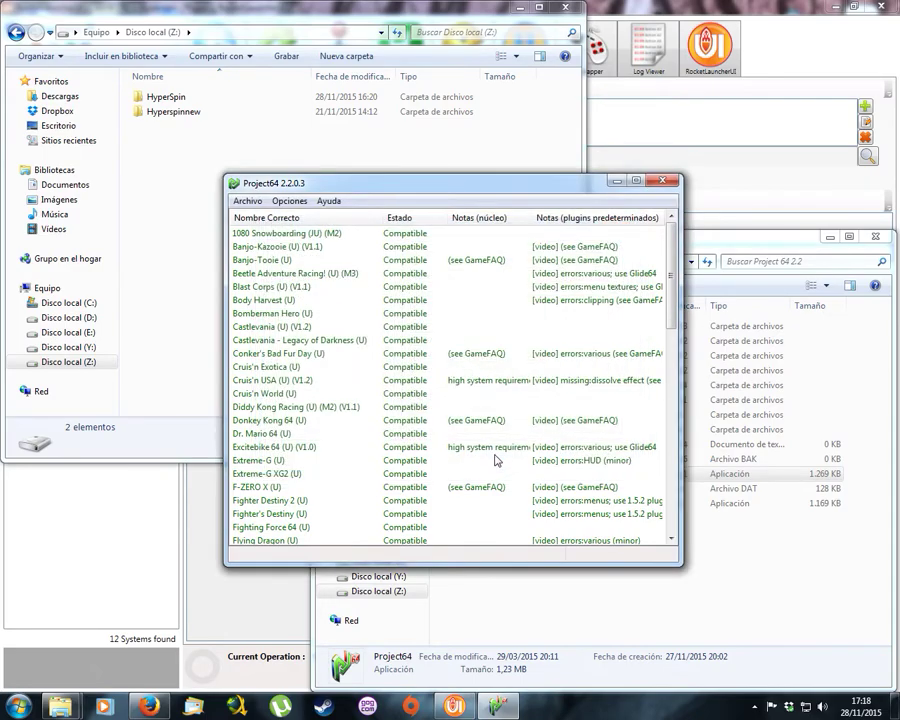
click(662, 180)
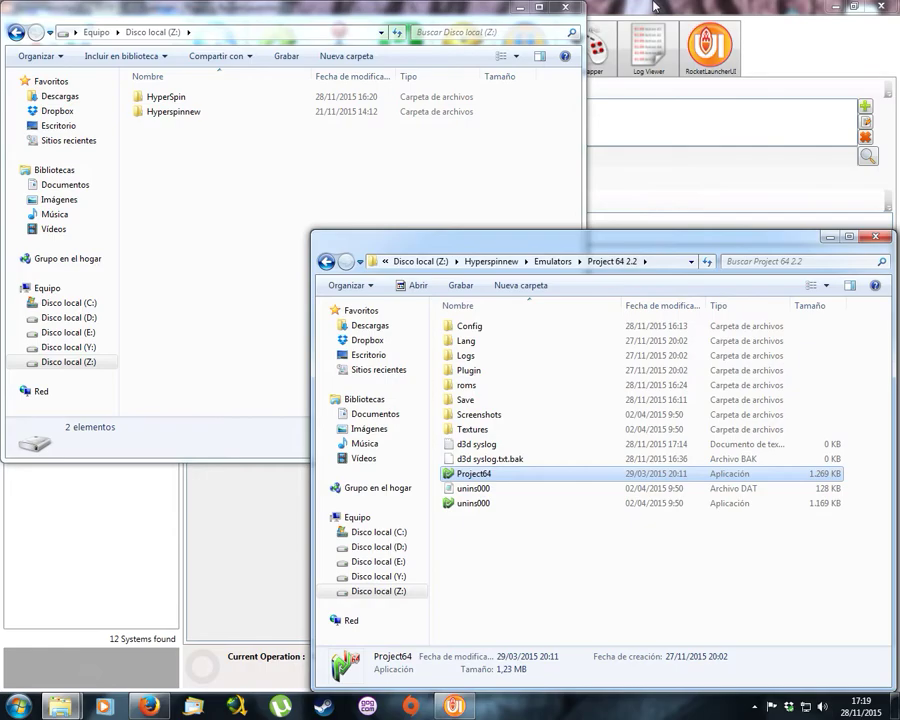
click(720, 130)
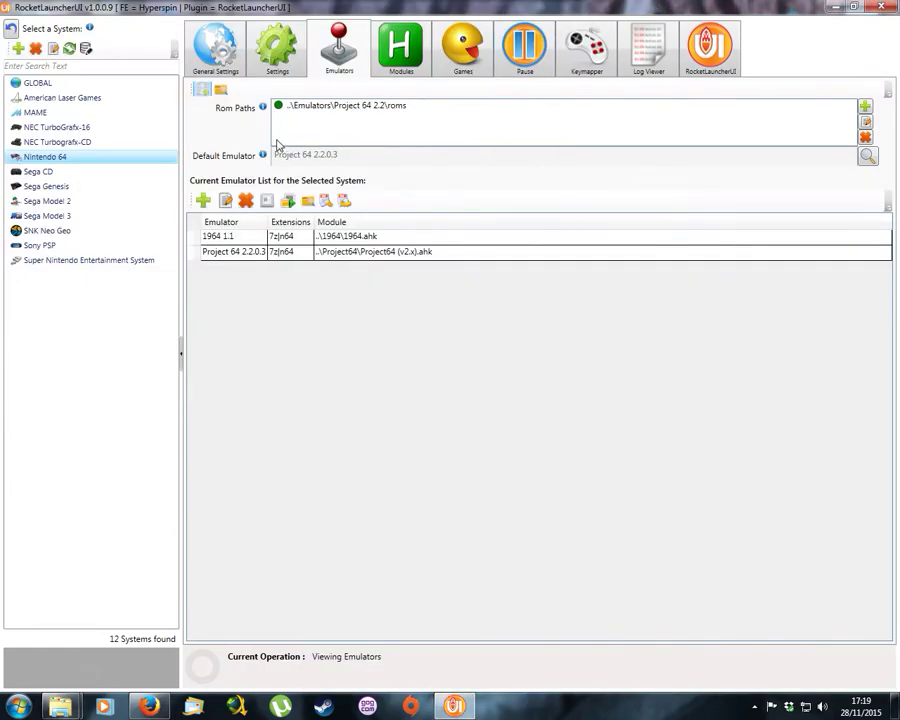
Set the 7z Enabled option to true in the main settings of the Nintendo 64 system
click(232, 68)
click(268, 62)
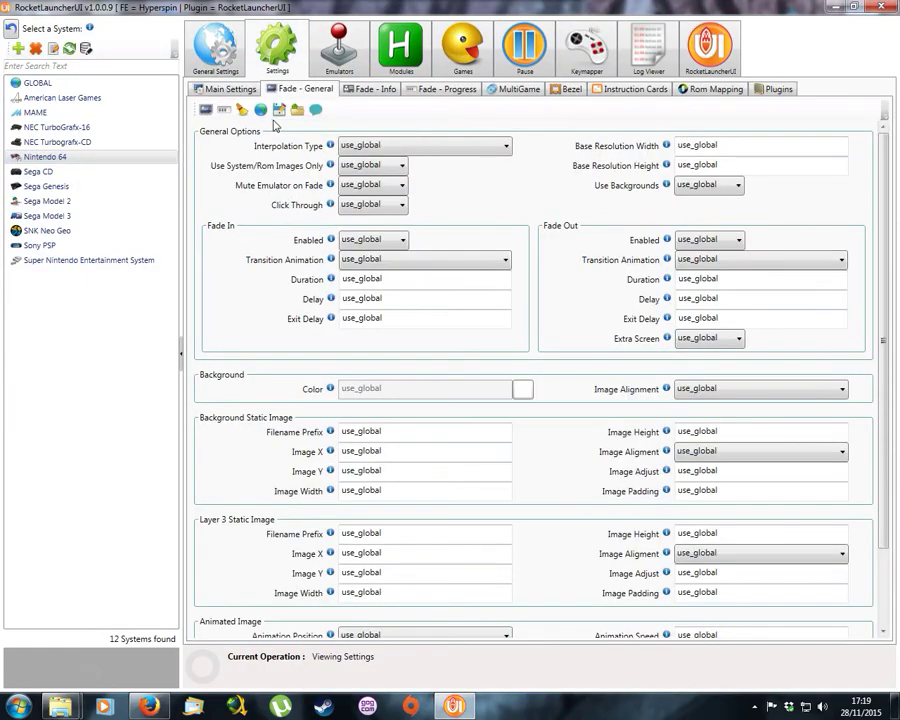
click(229, 89)
click(365, 314)
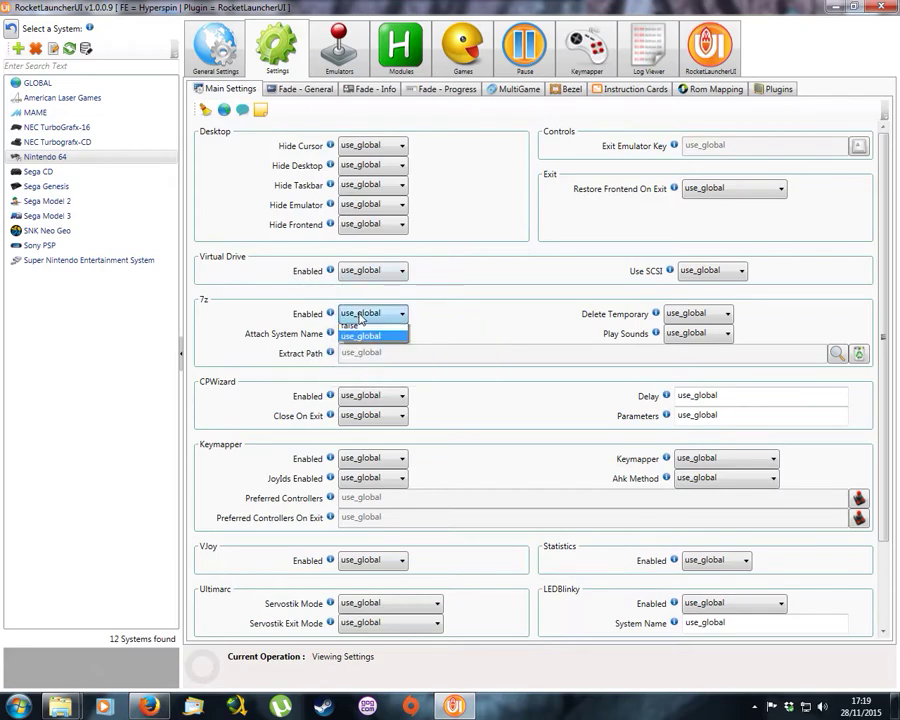
click(358, 332)
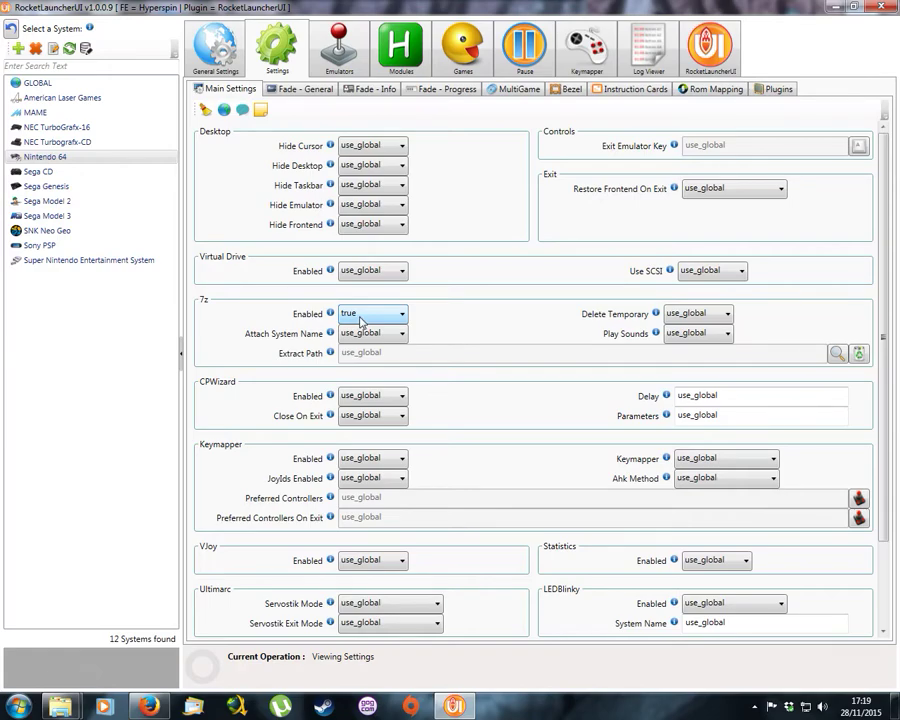
Set Fade In Enabled to true in the general fade settings of the Nintendo 64 system
click(305, 89)
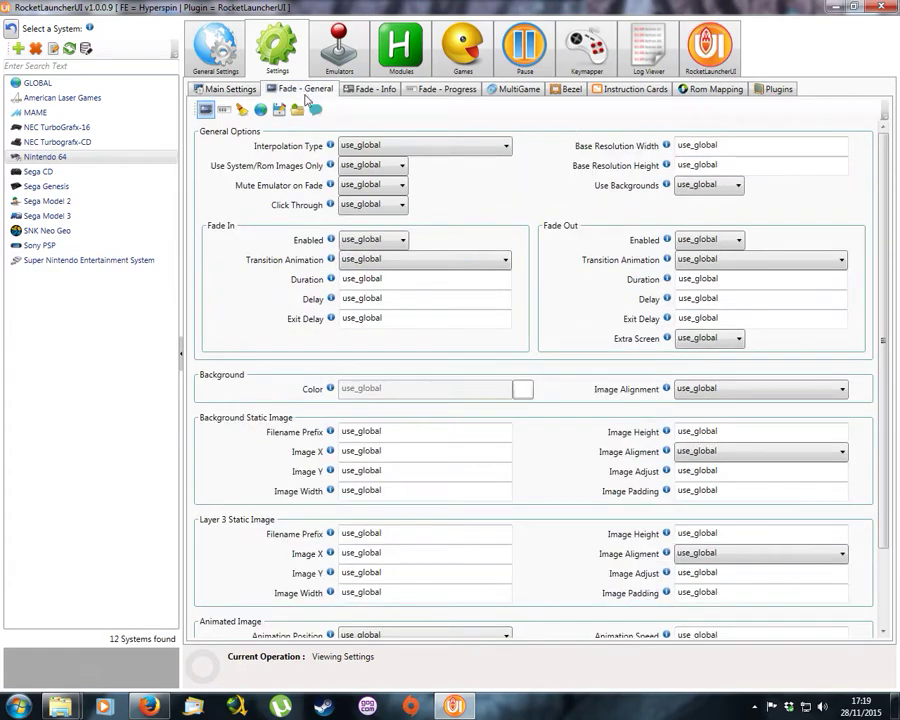
click(397, 239)
click(374, 259)
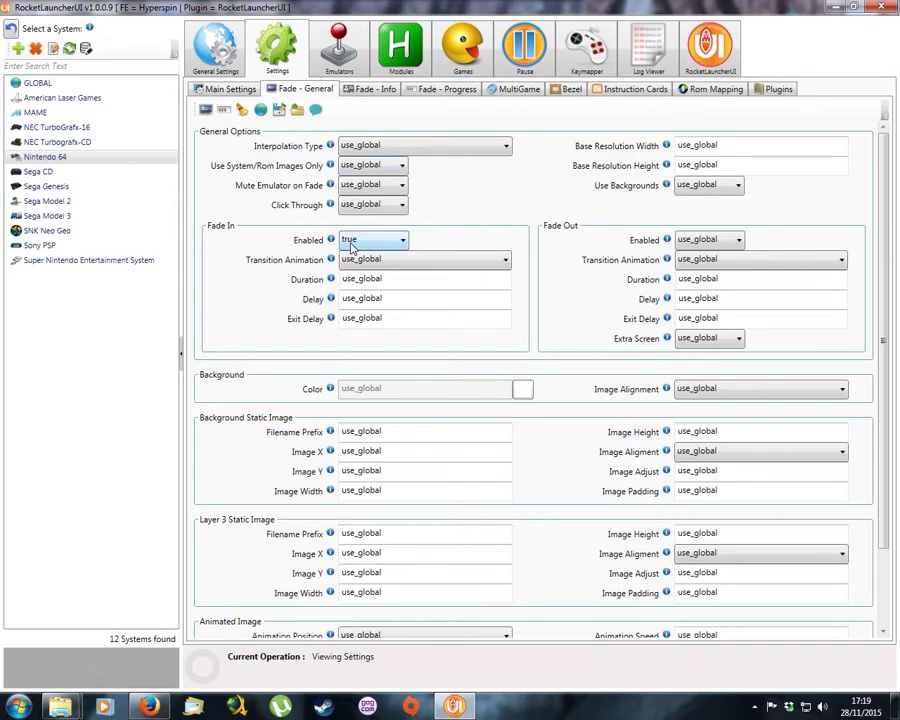
Audit the Nintendo 64 games, review the list and launch Bomberman Hero (USA) through RocketLauncher
click(440, 65)
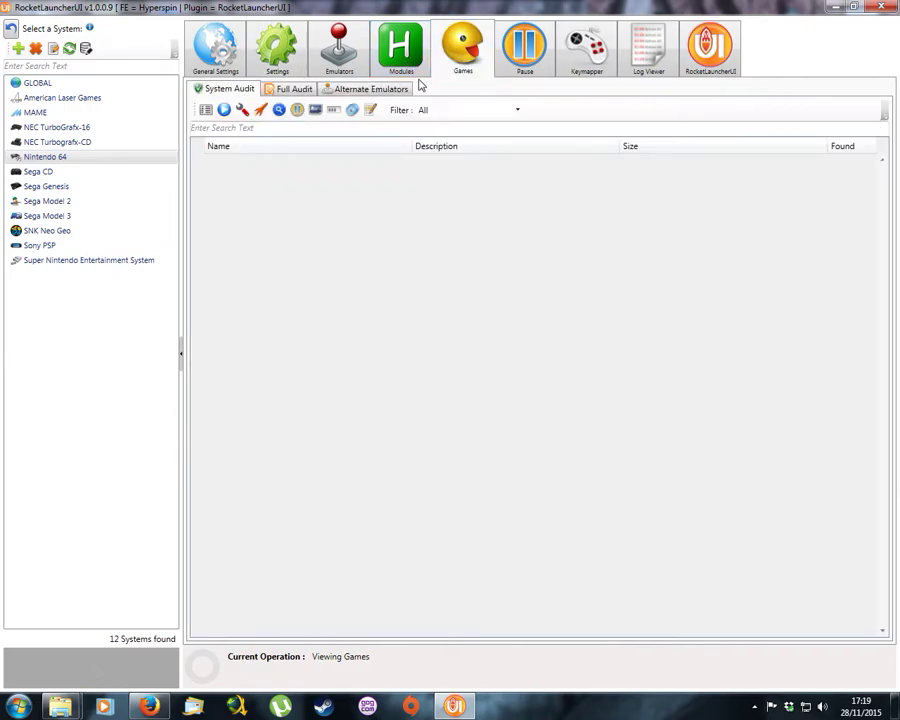
click(224, 110)
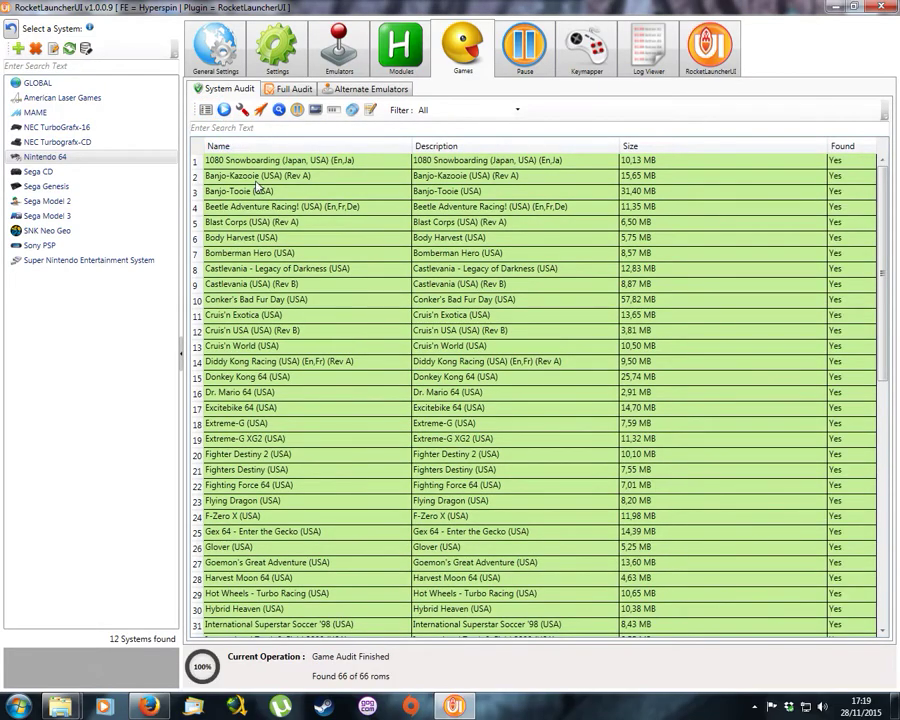
scroll(268, 308, down, 12)
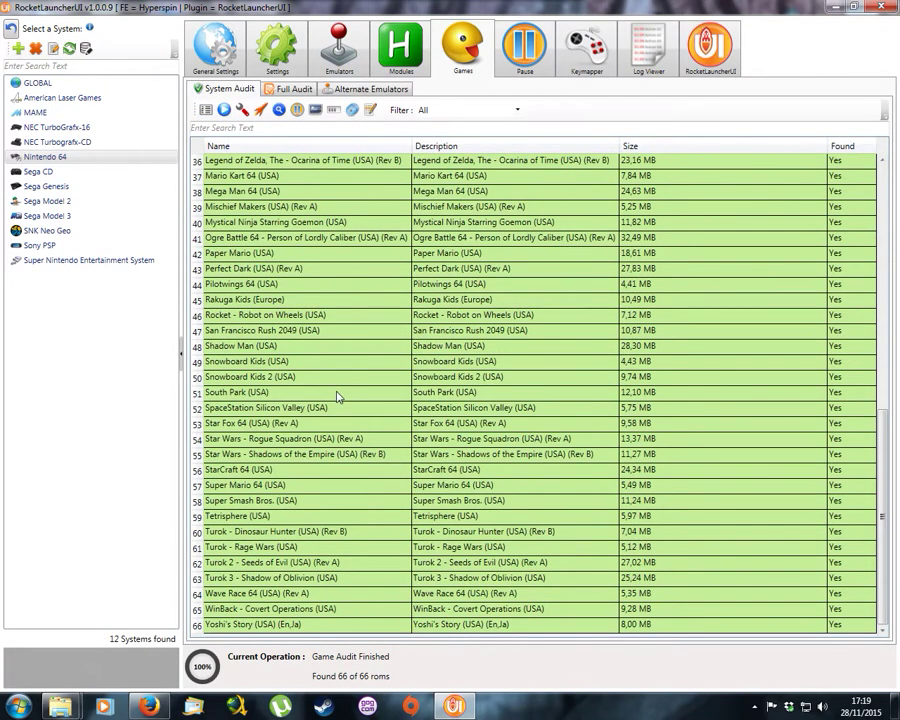
scroll(337, 394, up, 12)
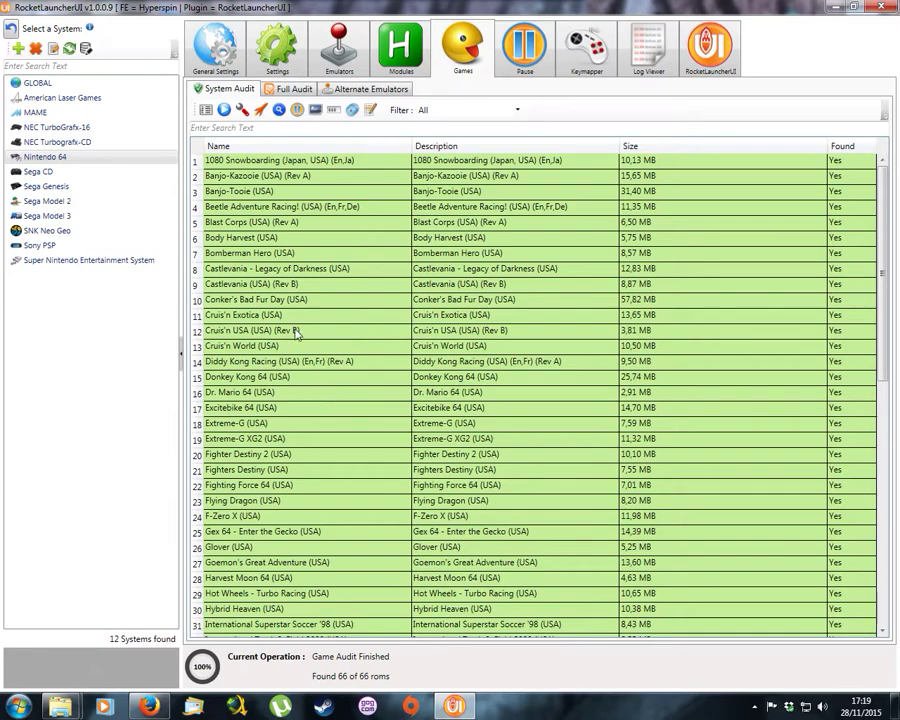
click(280, 253)
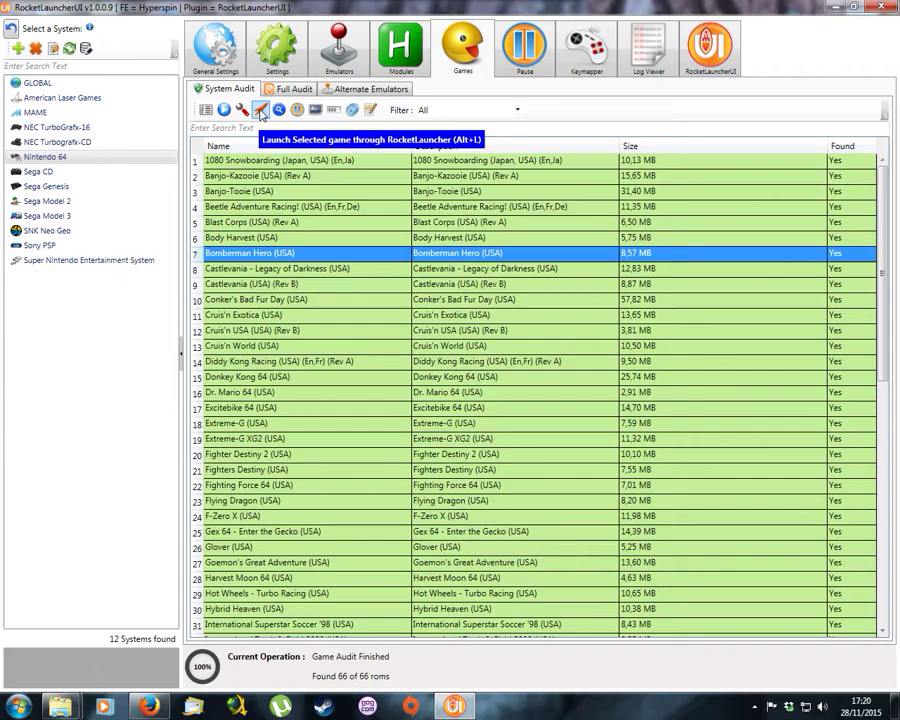
click(261, 112)
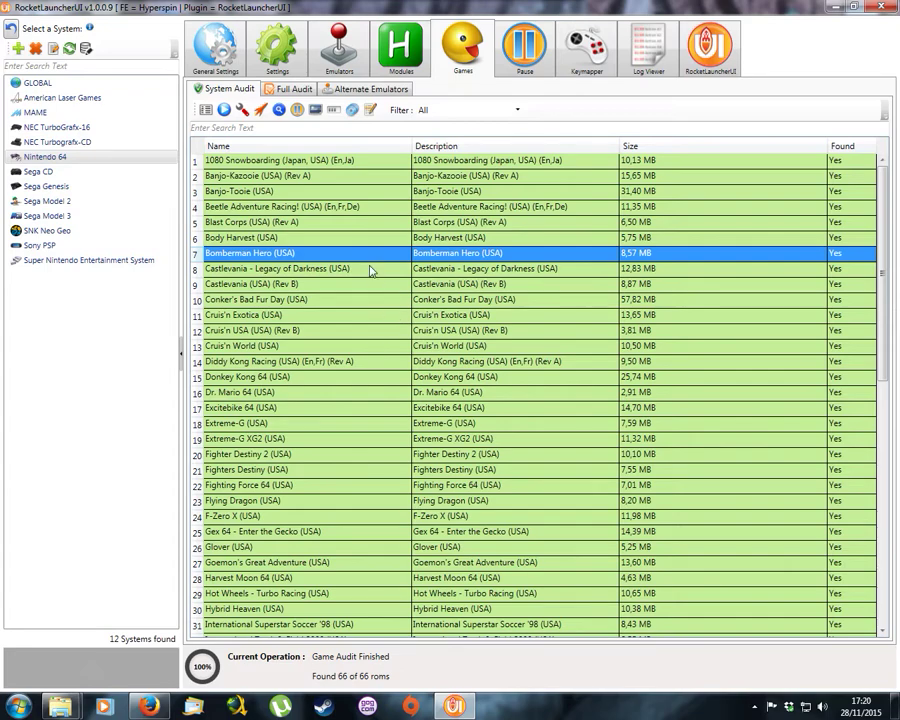
Reopen Project64 from its folder, set the video plugin to Jabo's Direct3D8 1.7.0.57-ver5, apply it and close the emulator
click(61, 706)
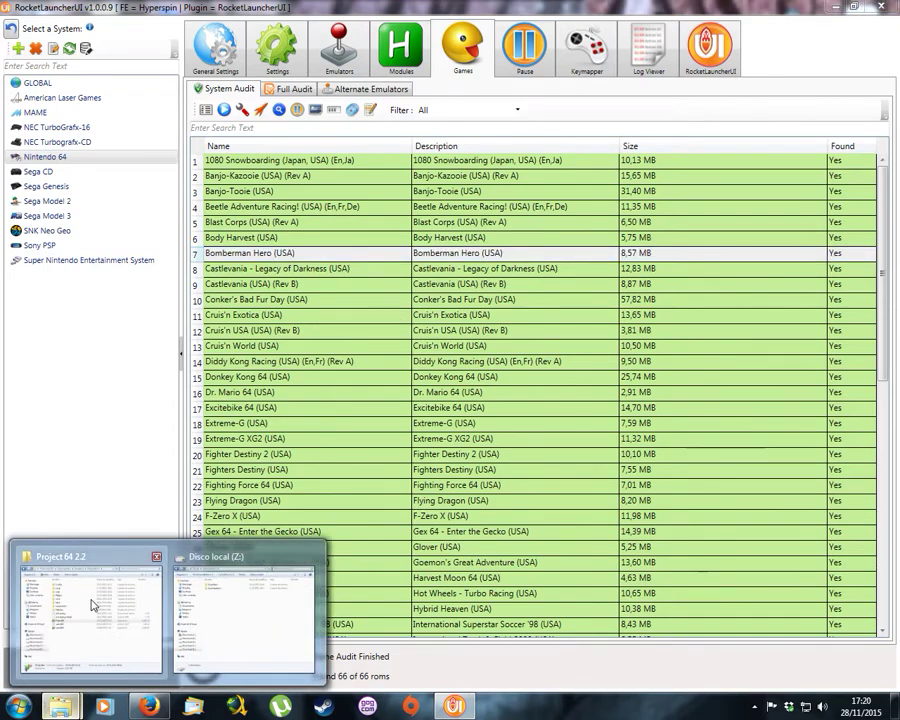
click(222, 617)
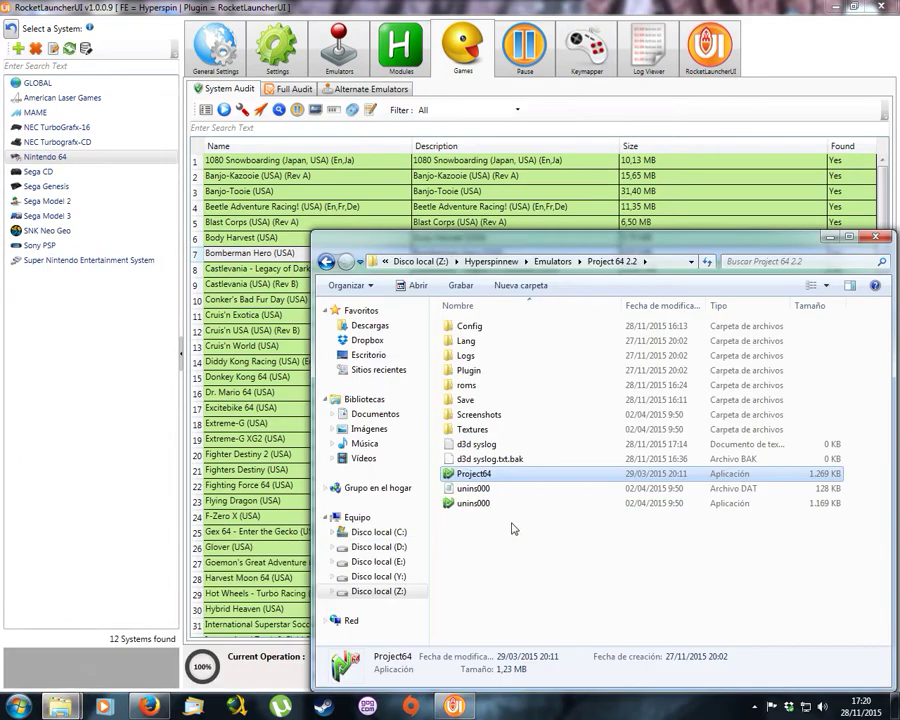
double_click(478, 473)
click(290, 201)
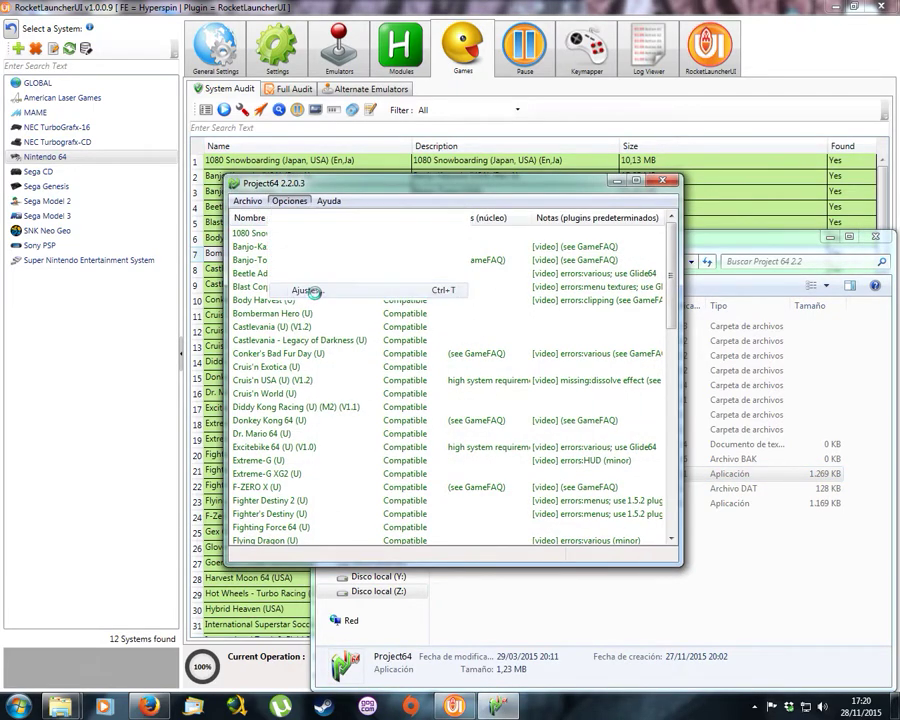
click(300, 290)
click(303, 296)
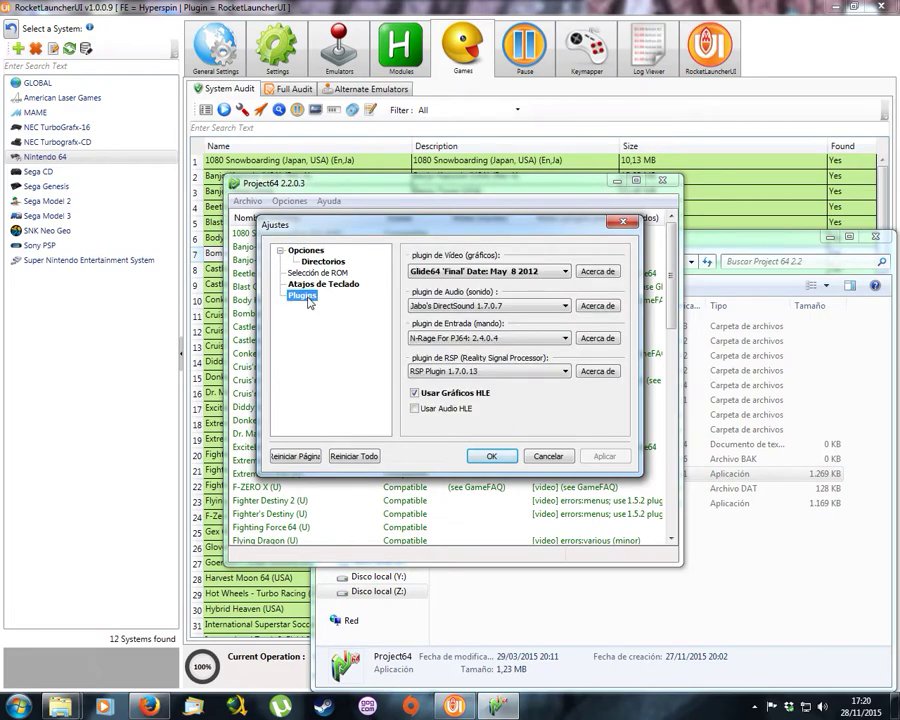
click(541, 272)
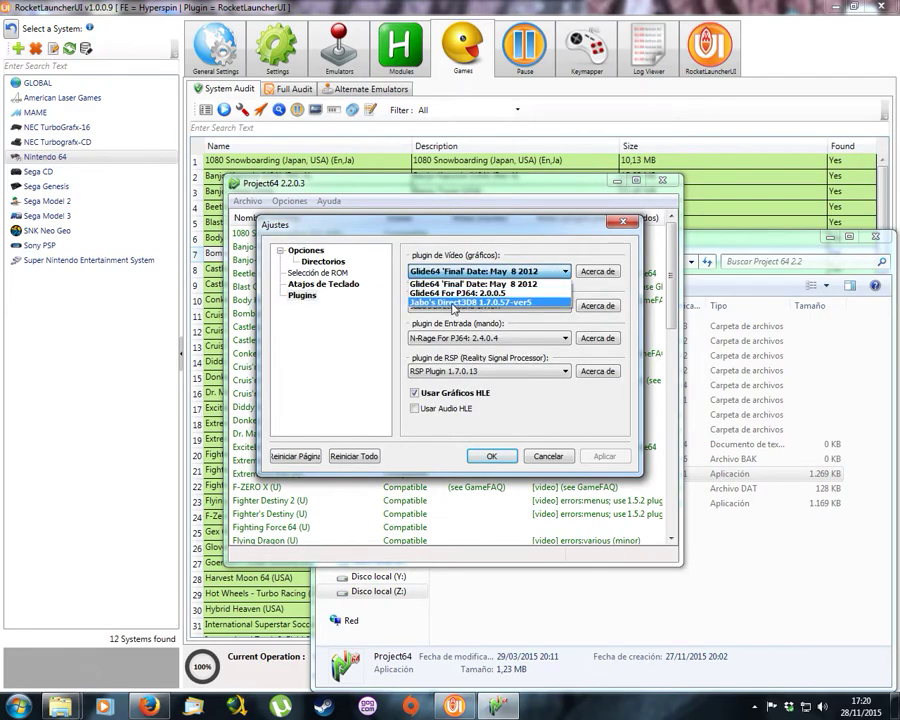
click(454, 303)
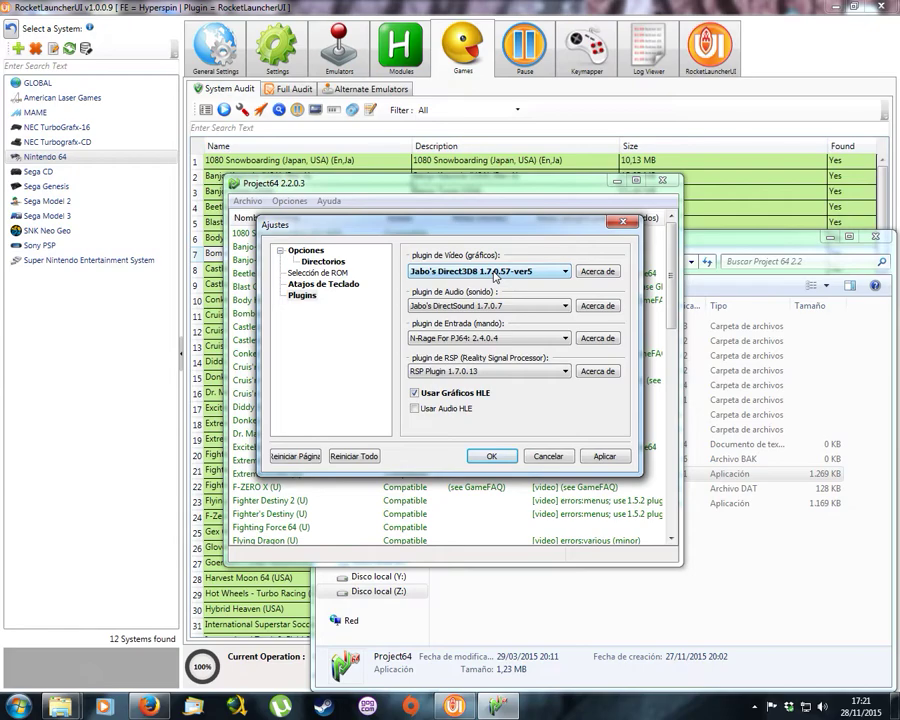
click(604, 456)
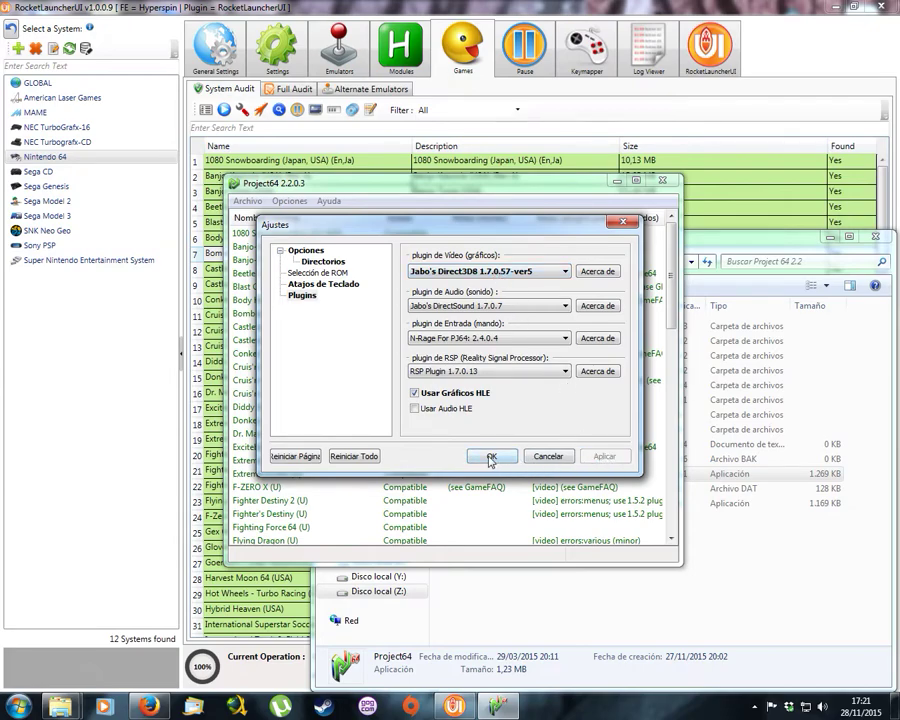
click(492, 458)
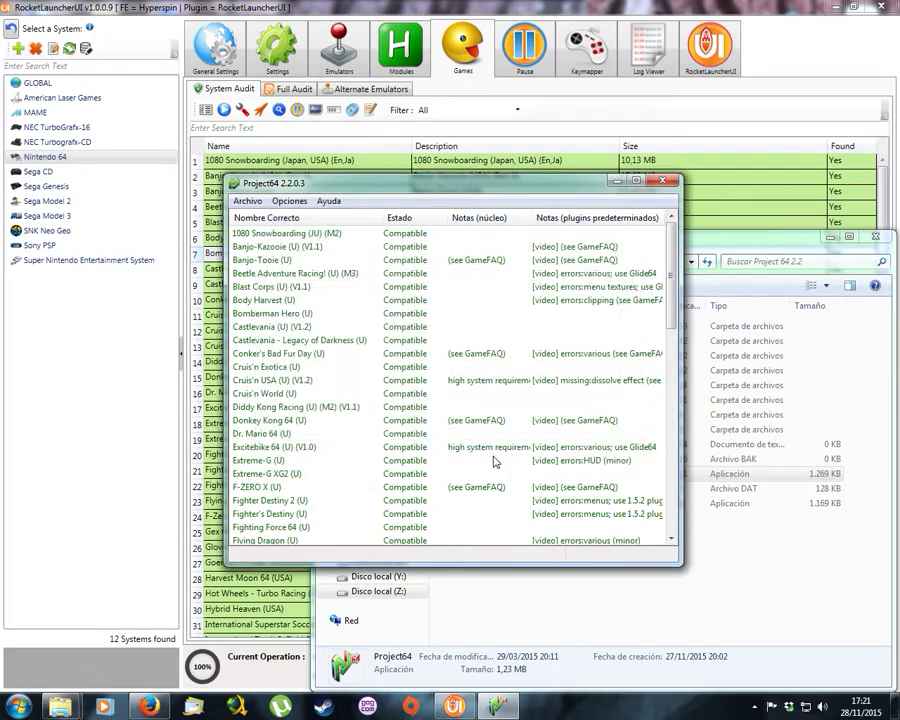
click(662, 184)
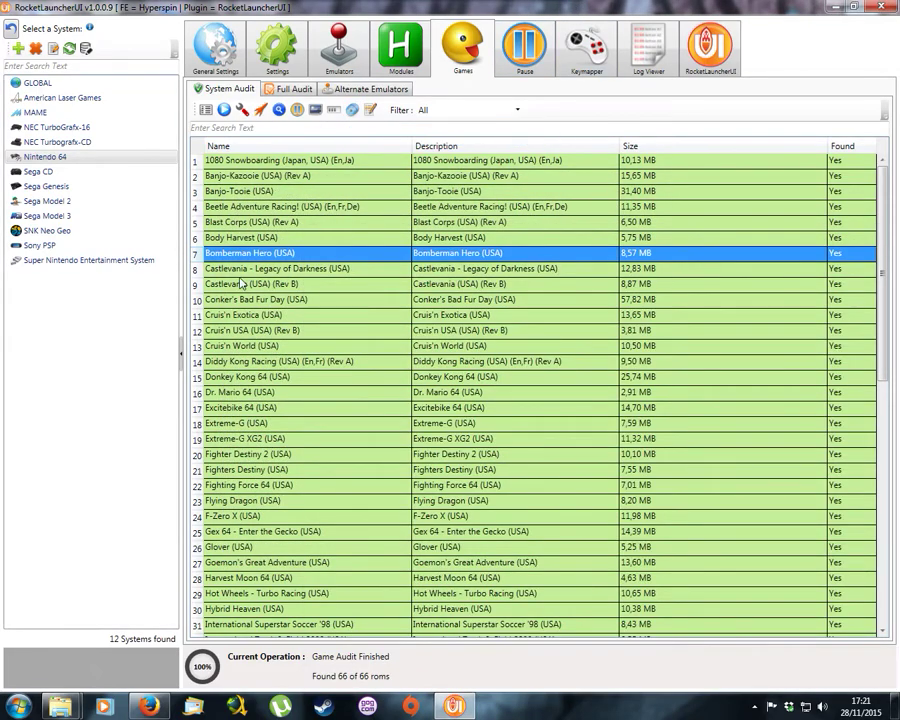
Launch Bomberman Hero (USA) through RocketLauncher again and clear the leftover RocketLauncher.exe icon from the system tray
click(259, 112)
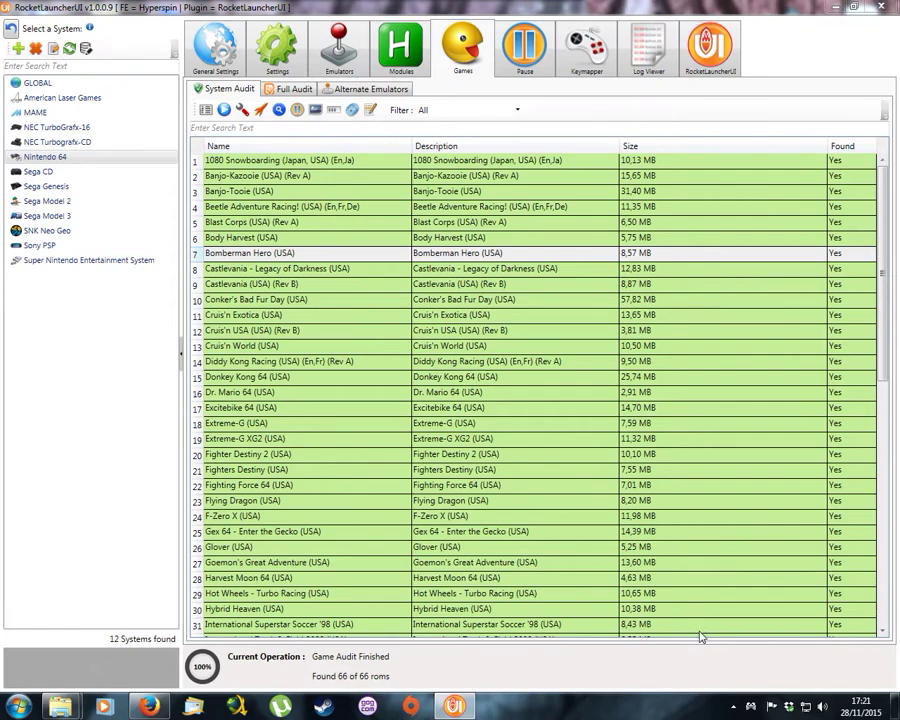
click(731, 706)
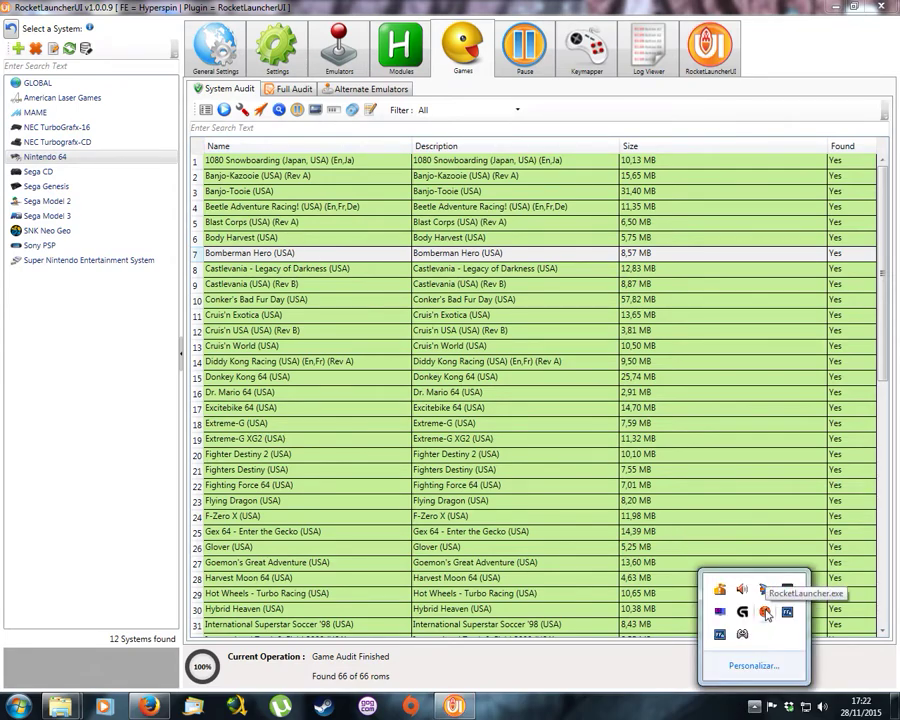
click(766, 613)
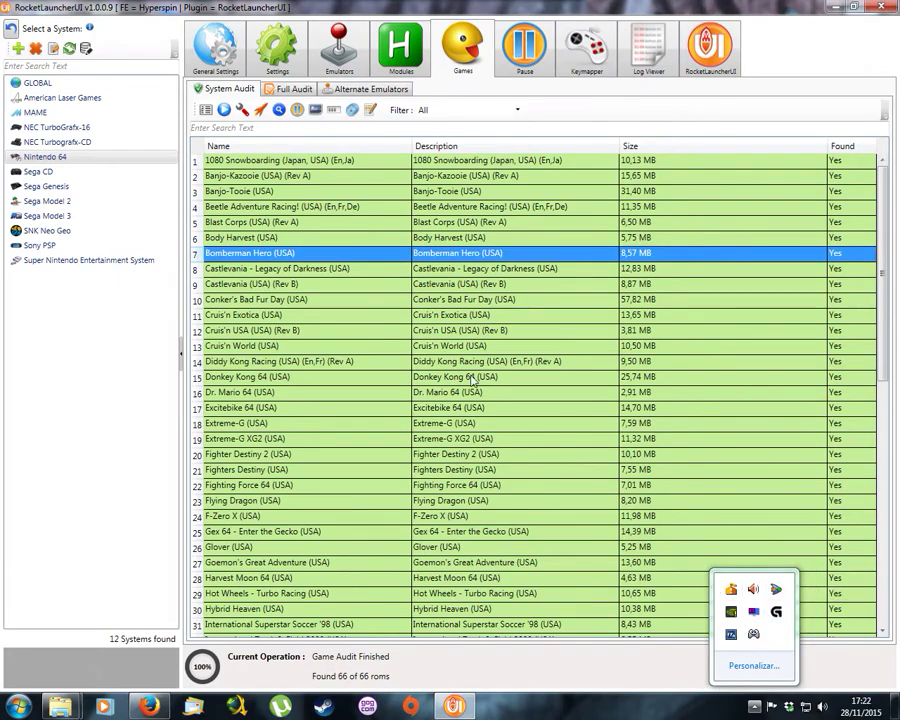
click(392, 315)
click(344, 254)
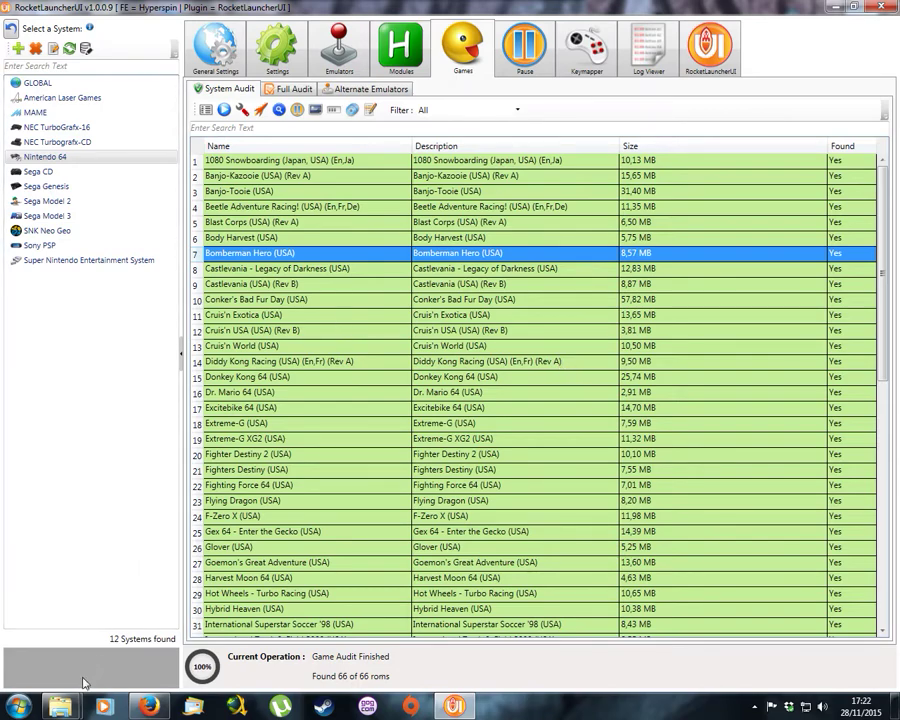
click(60, 706)
click(99, 591)
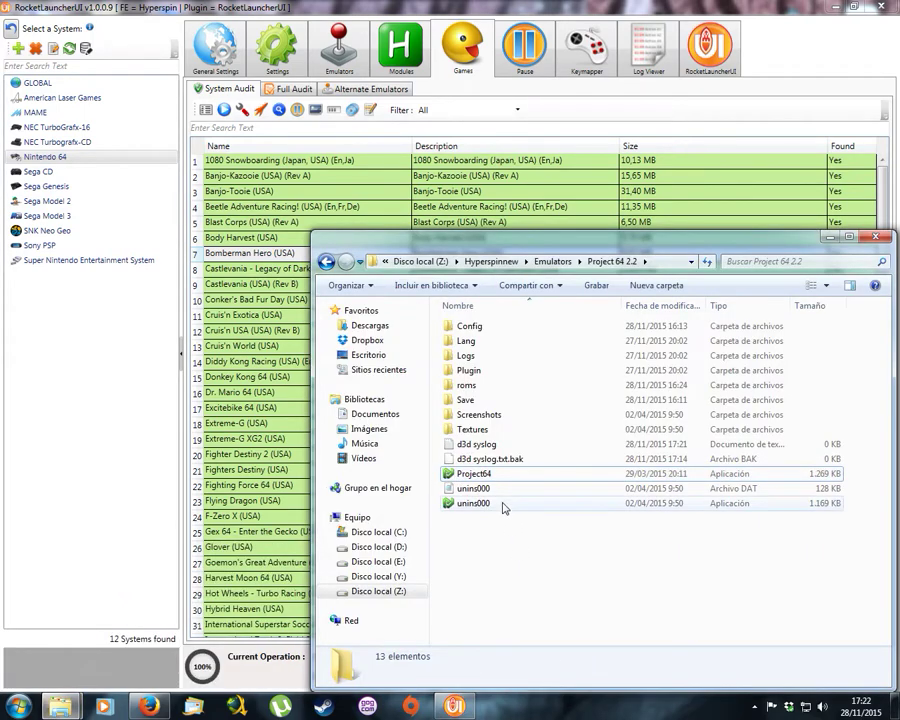
key(alt+Tab)
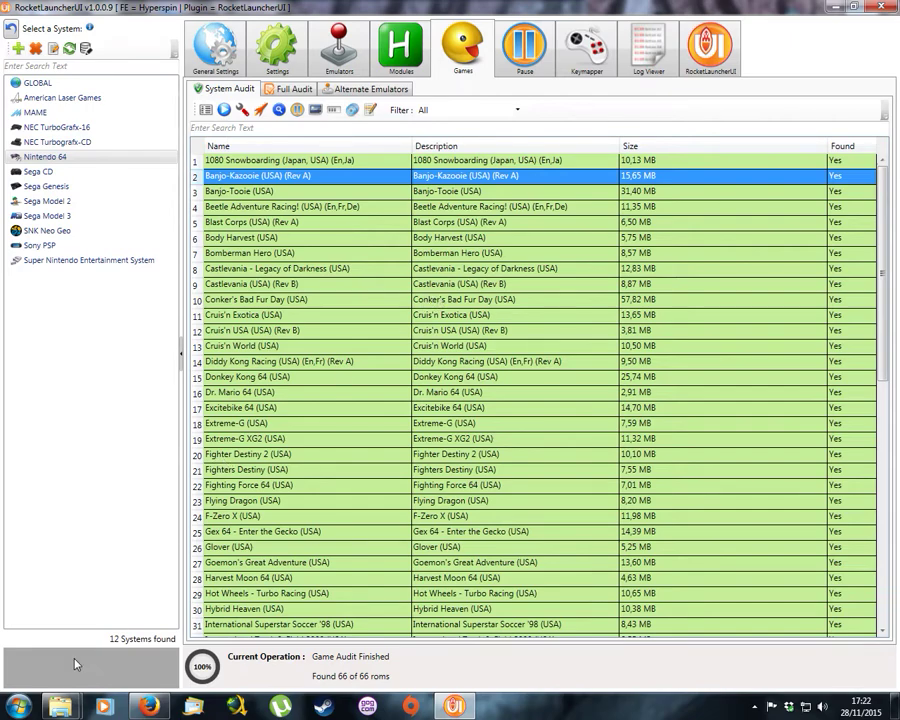
Start Project64 from the Project 64 2.2 folder, set its video plugin to Glide64 'Final' Date: May 8 2012 and apply the change
mouse_move(62, 706)
click(110, 640)
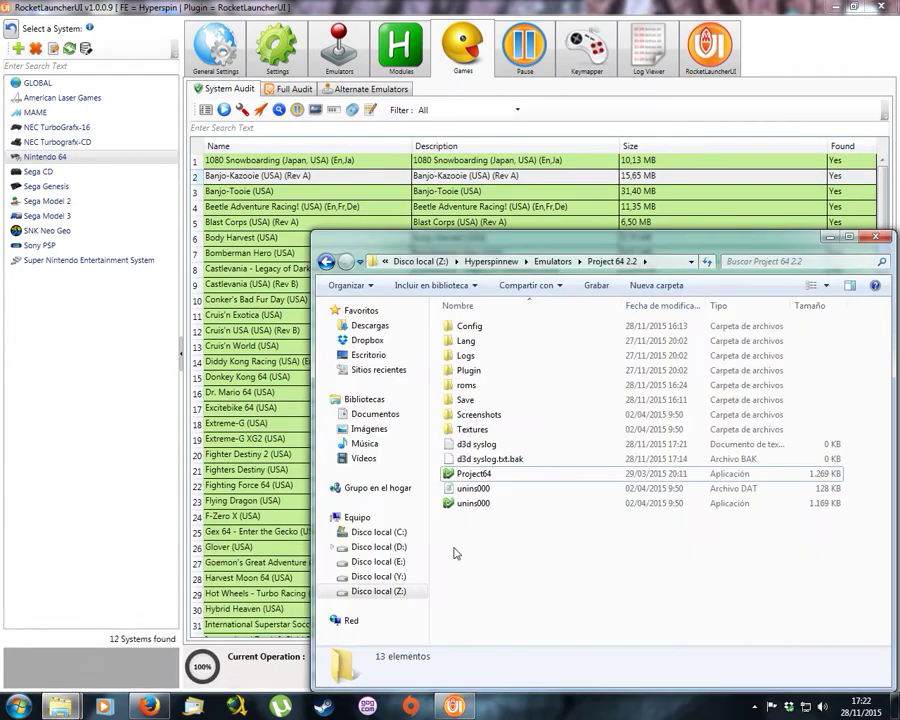
double_click(481, 475)
click(285, 200)
click(302, 290)
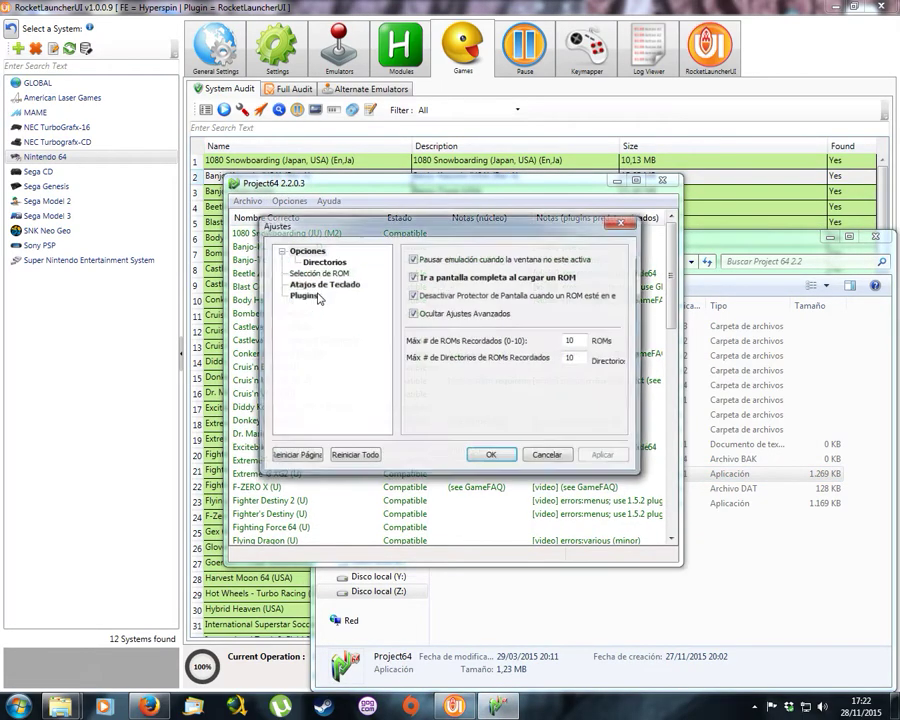
click(302, 295)
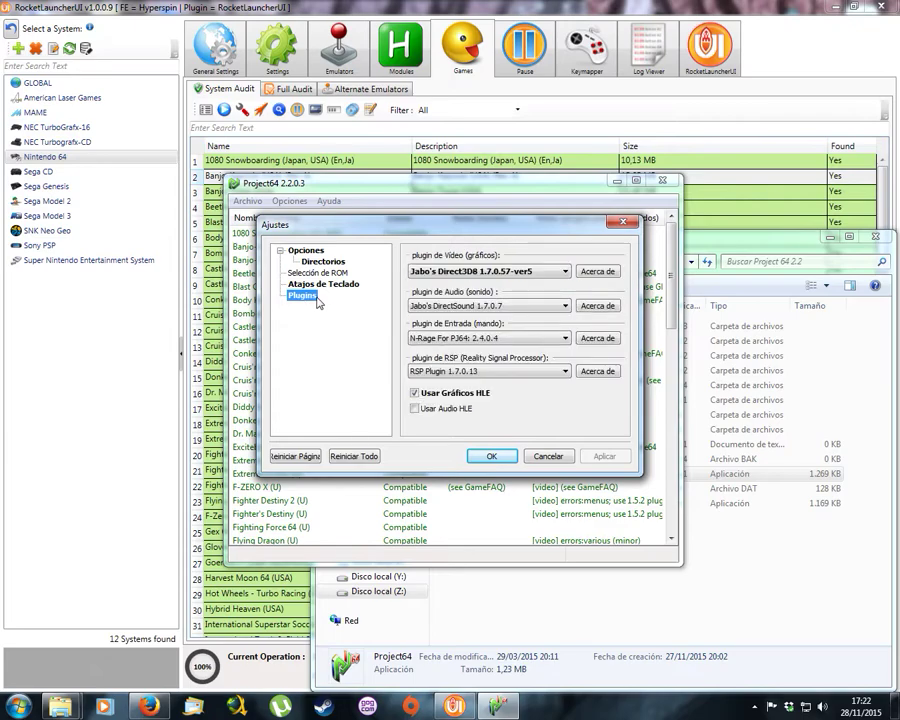
click(500, 271)
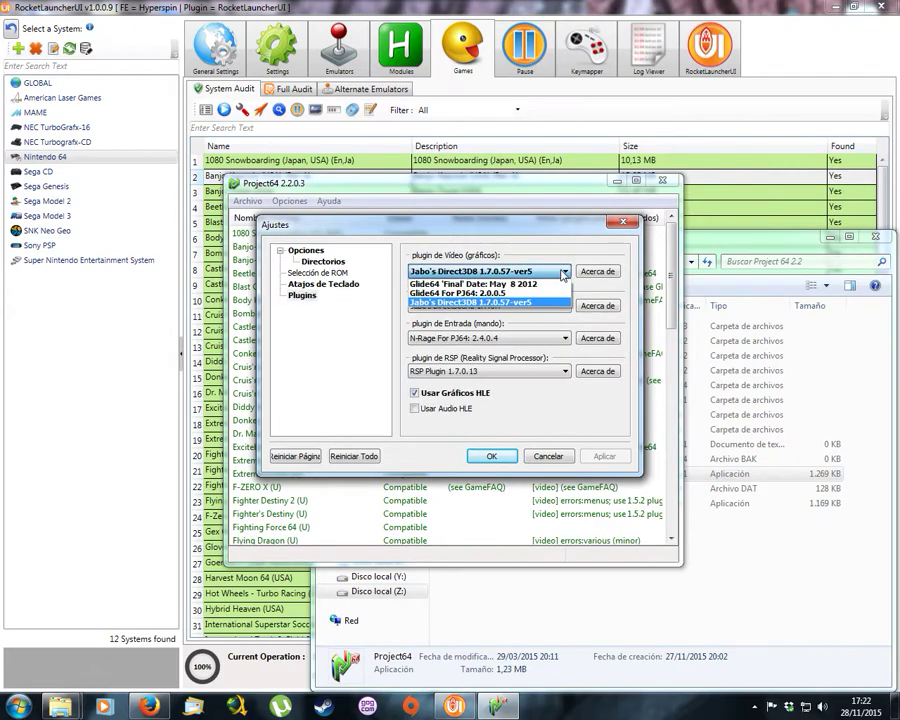
click(510, 284)
click(600, 456)
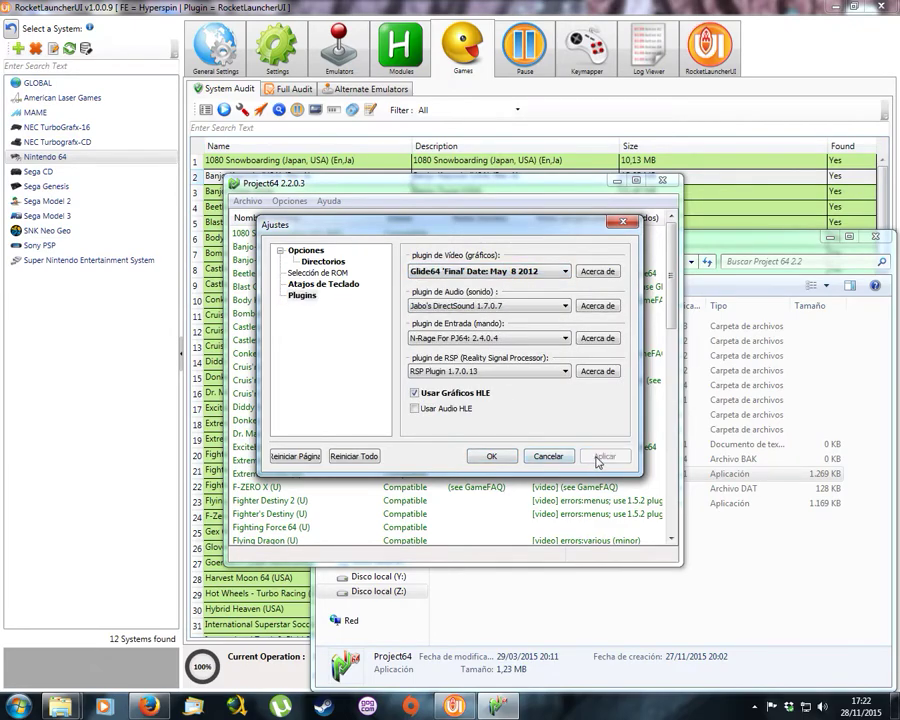
Review Project64's keyboard shortcuts for Jugando Juego (Pantalla Completa), checking the keys assigned to Salir in Menú de Archivo
click(336, 285)
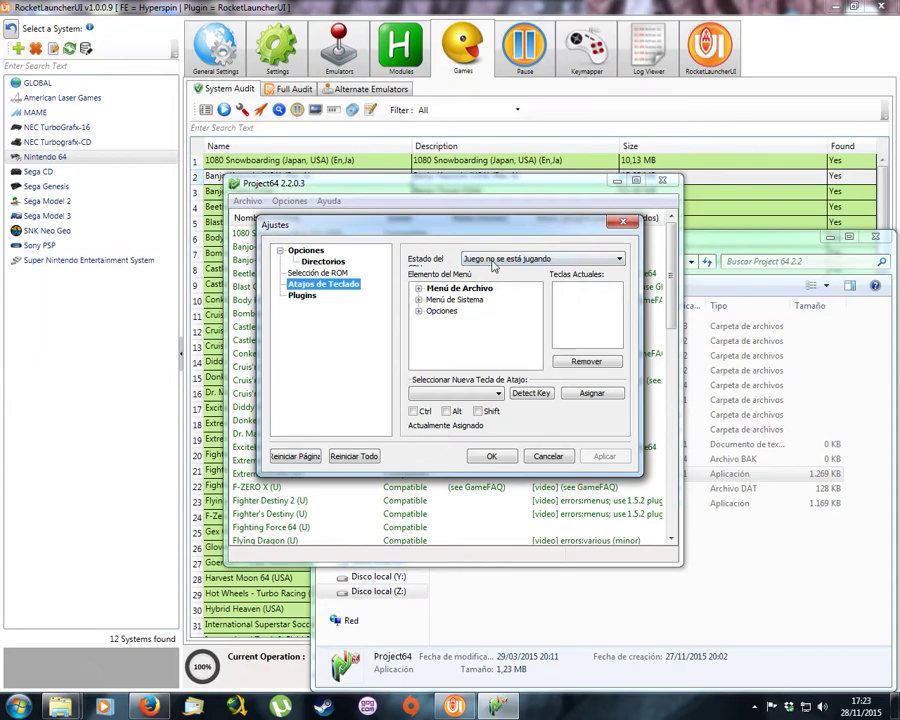
click(530, 258)
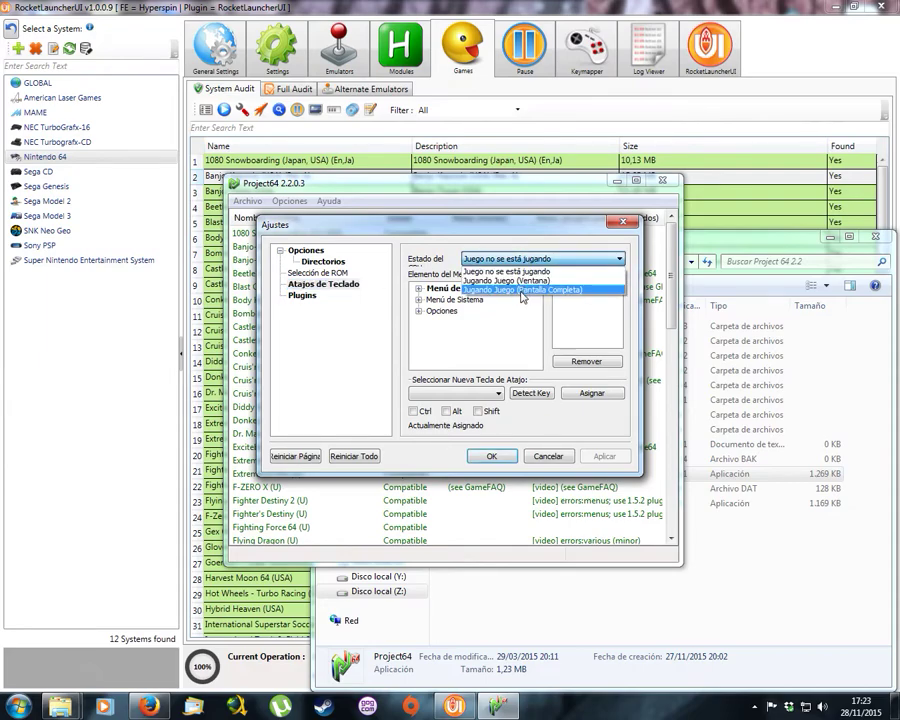
click(521, 291)
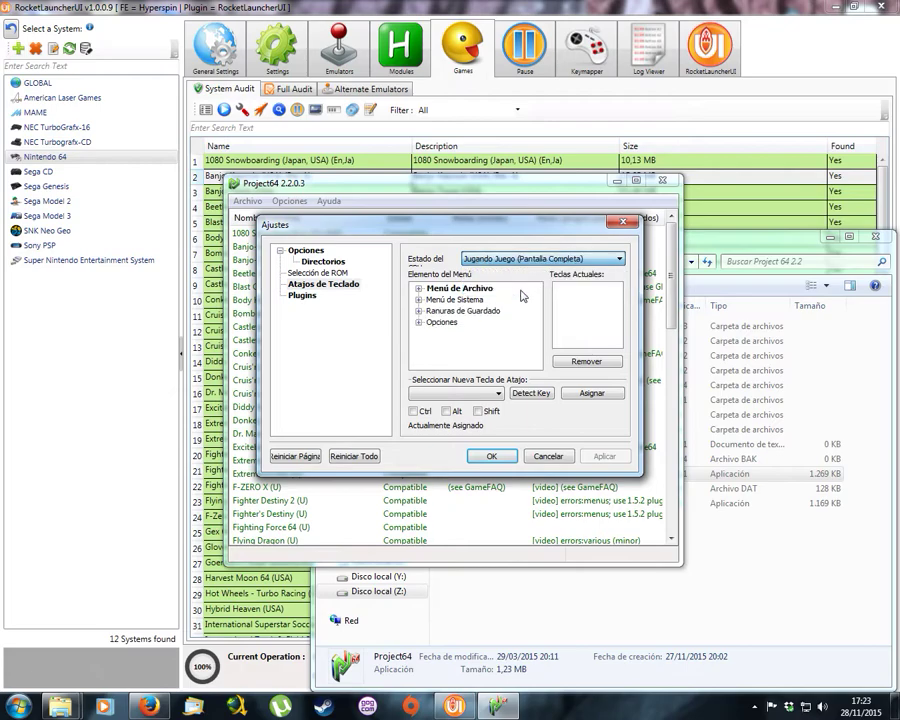
click(418, 288)
click(418, 288)
click(418, 299)
scroll(418, 297, down, 2)
scroll(418, 297, up, 2)
click(418, 299)
click(418, 288)
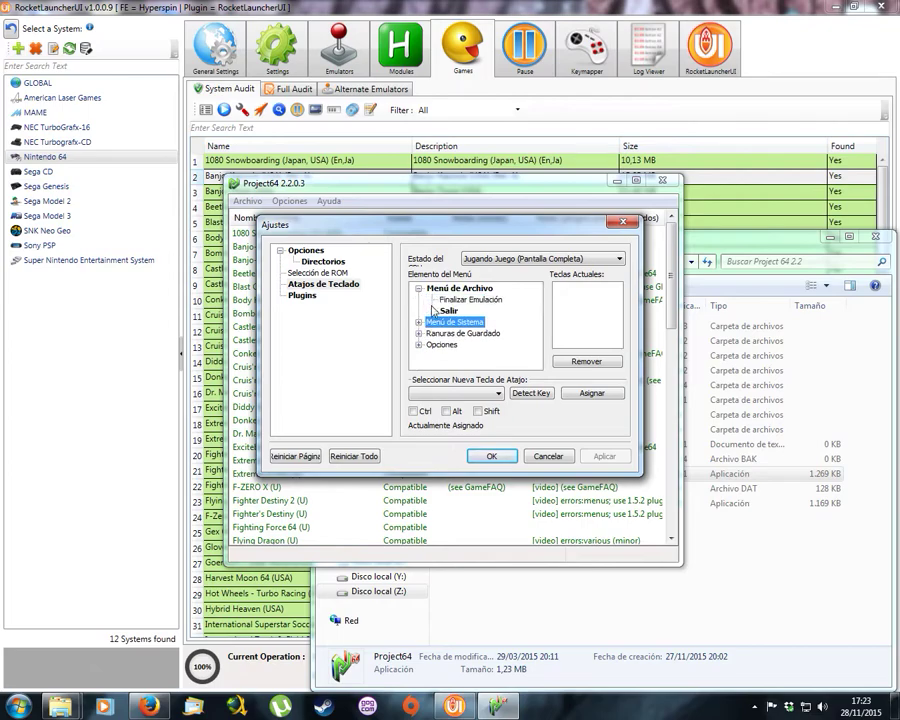
click(448, 311)
click(430, 288)
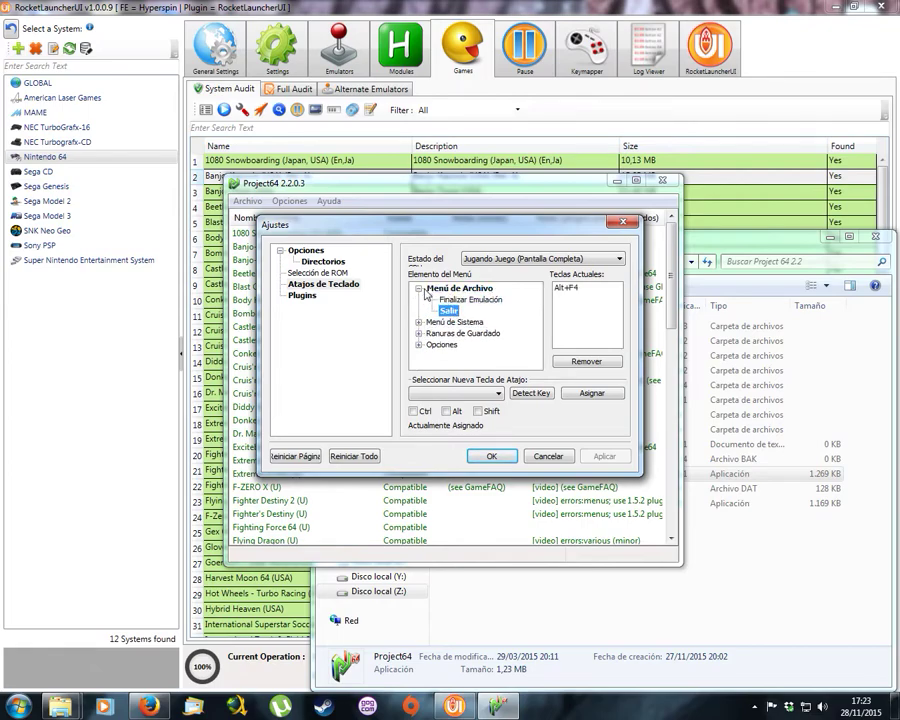
click(418, 288)
Inspect the keys assigned to Pantalla Completa among the full-screen Opciones shortcuts and close the settings
click(418, 321)
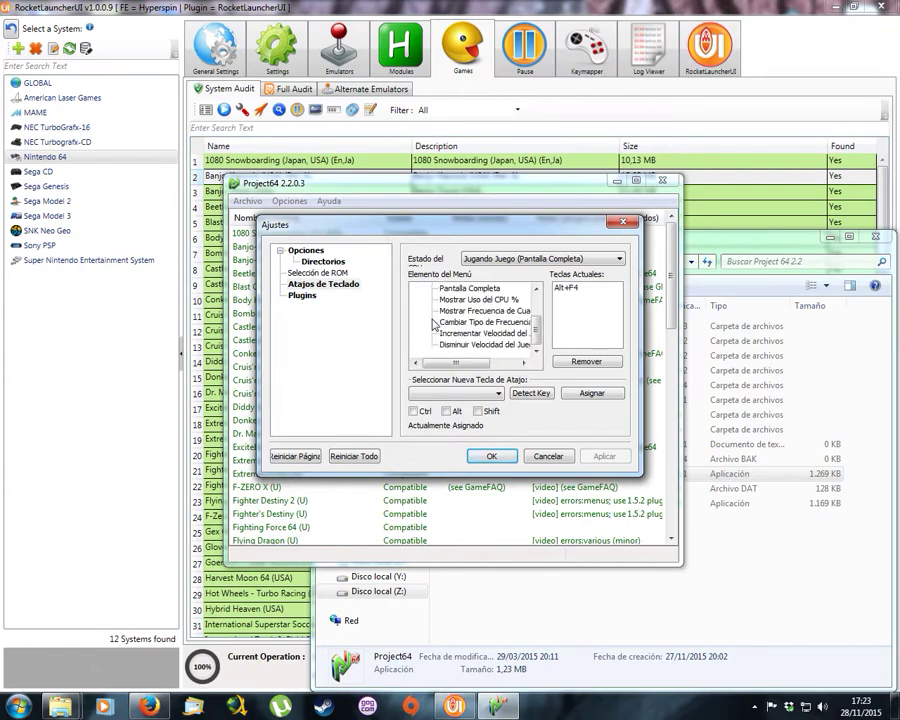
scroll(465, 320, up, 1)
click(467, 322)
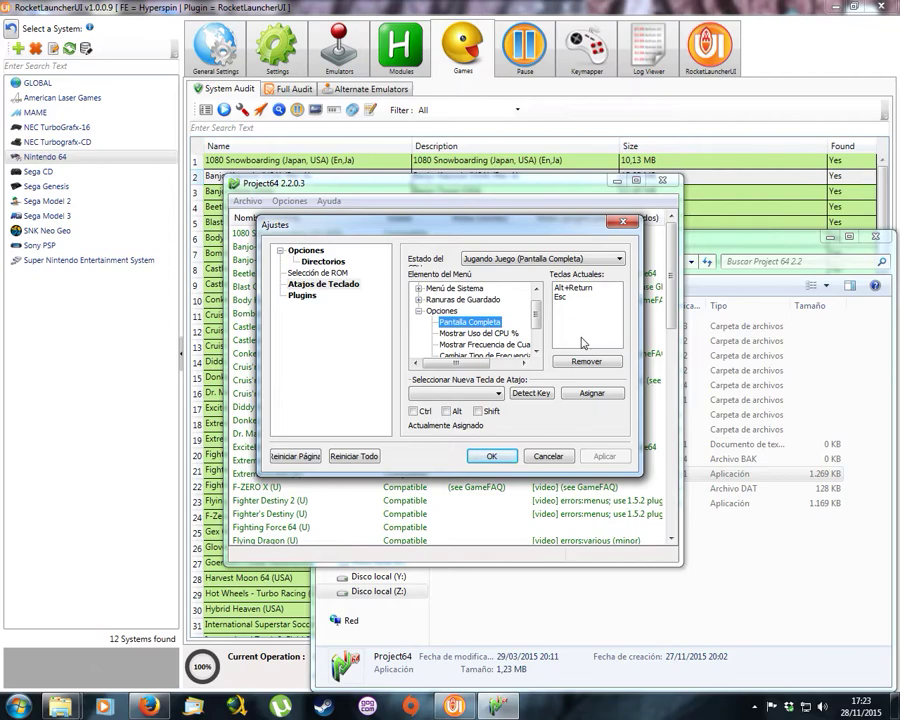
click(572, 297)
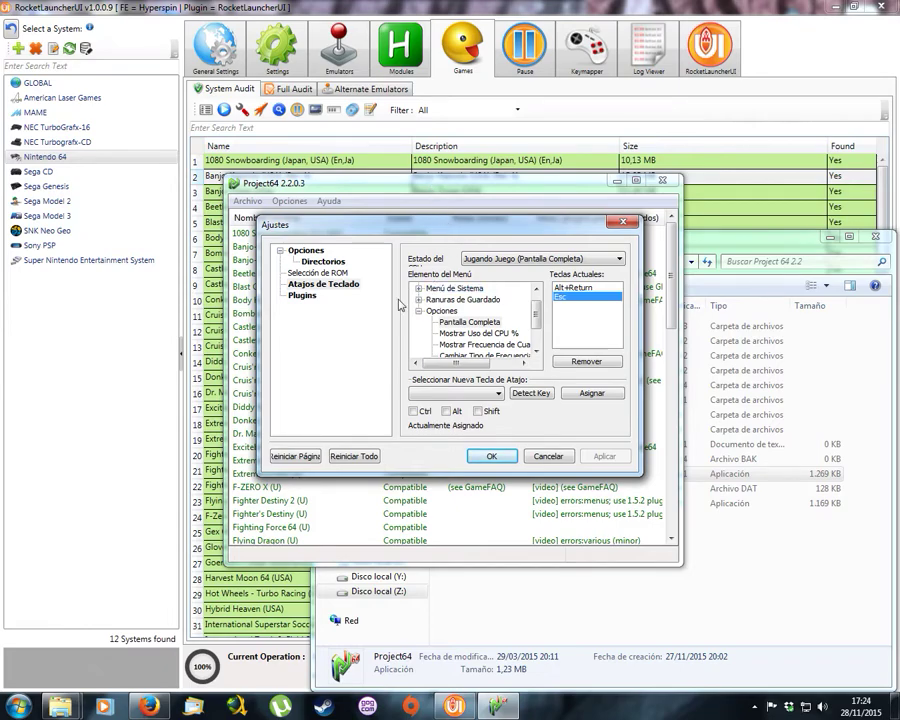
double_click(442, 311)
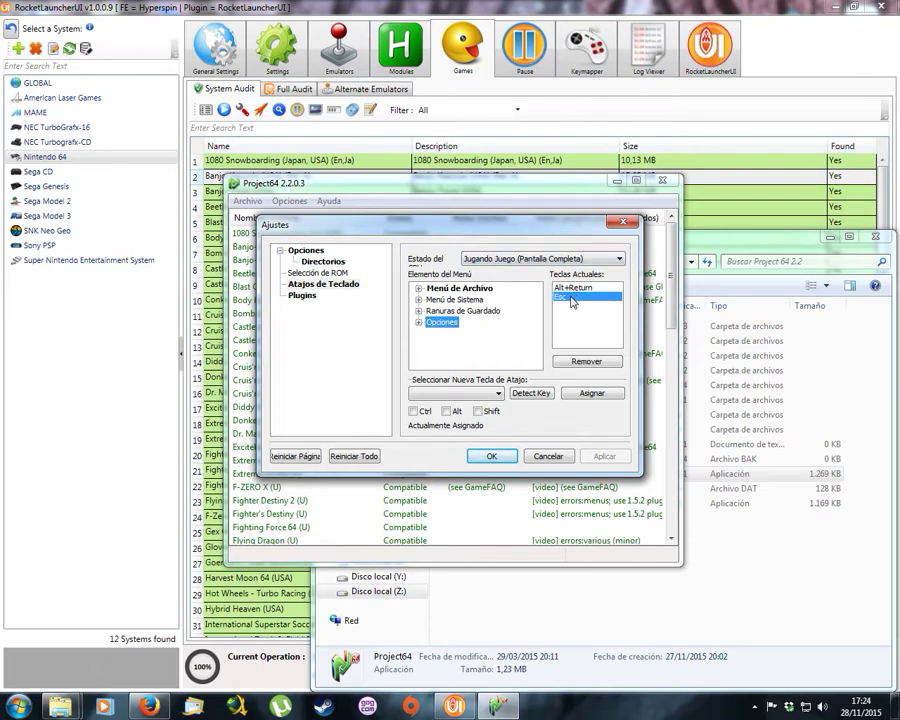
click(624, 221)
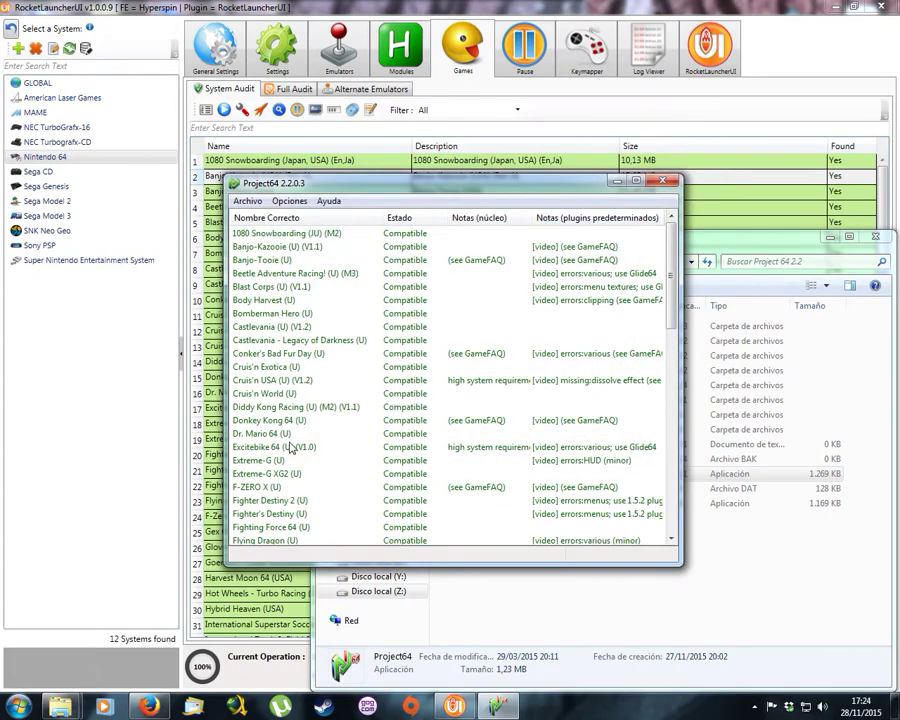
Look through Project64's game list, select Fighting Force 64 (U) as the test game and close the emulator
click(291, 201)
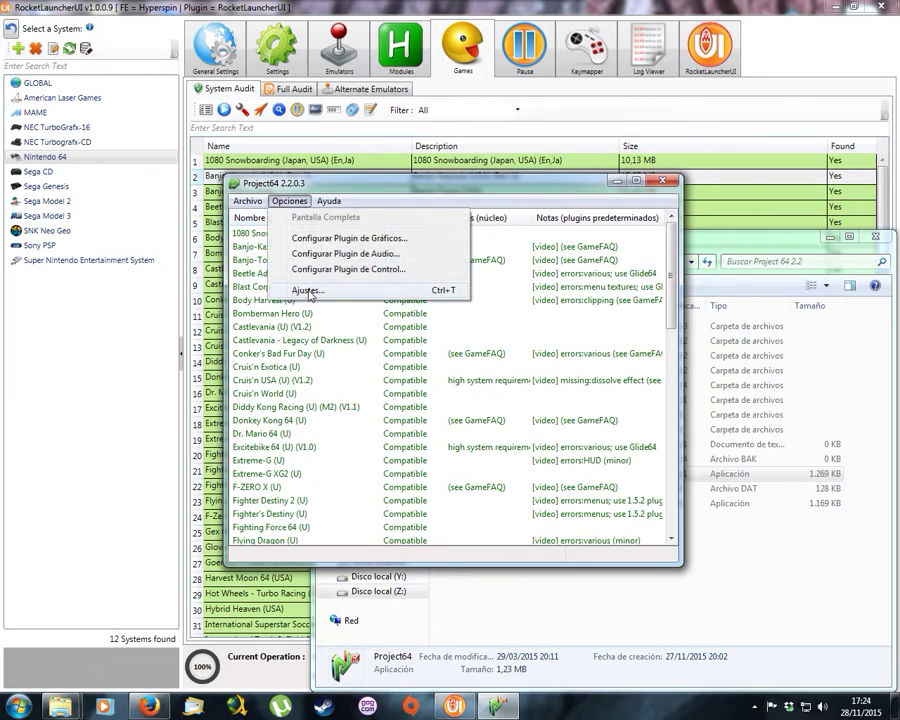
click(275, 381)
scroll(277, 410, down, 4)
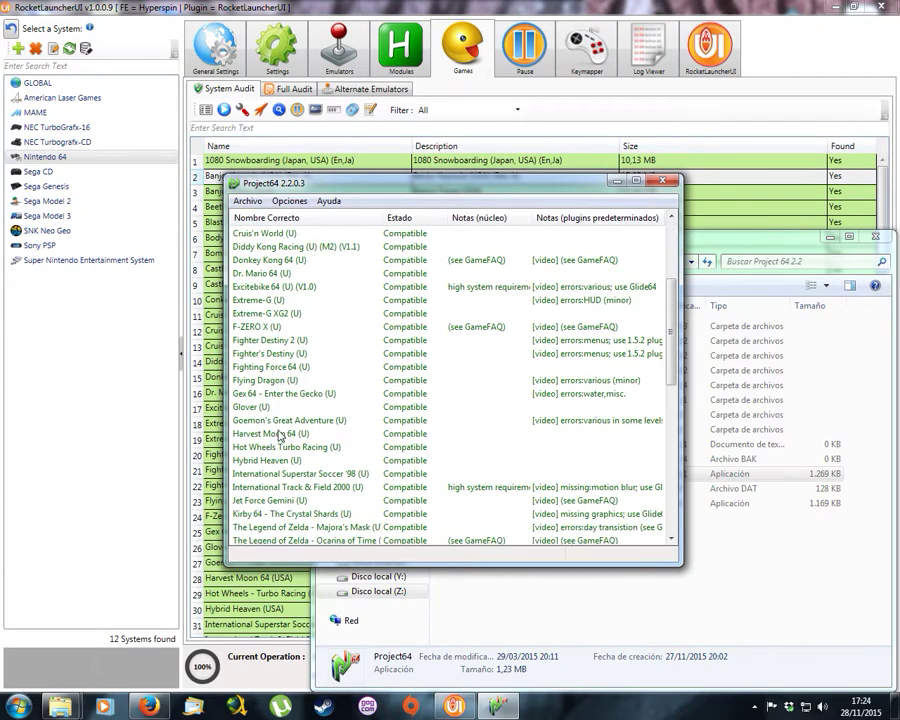
click(266, 368)
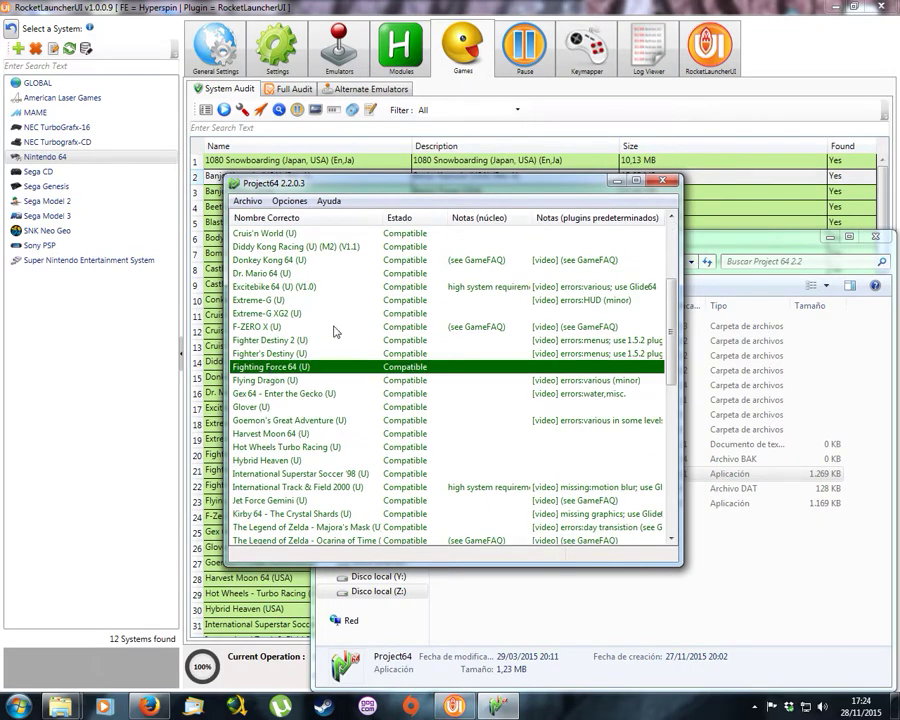
click(662, 181)
Launch Fighting Force 64 (USA) through RocketLauncher from the Nintendo 64 audit list and switch it to full screen
scroll(268, 300, down, 3)
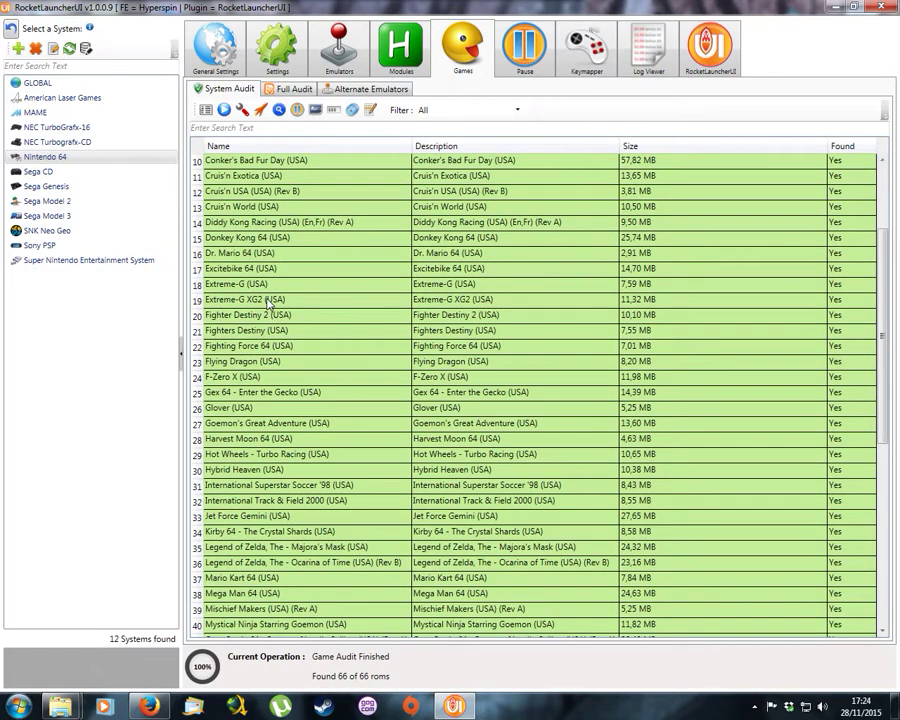
click(264, 345)
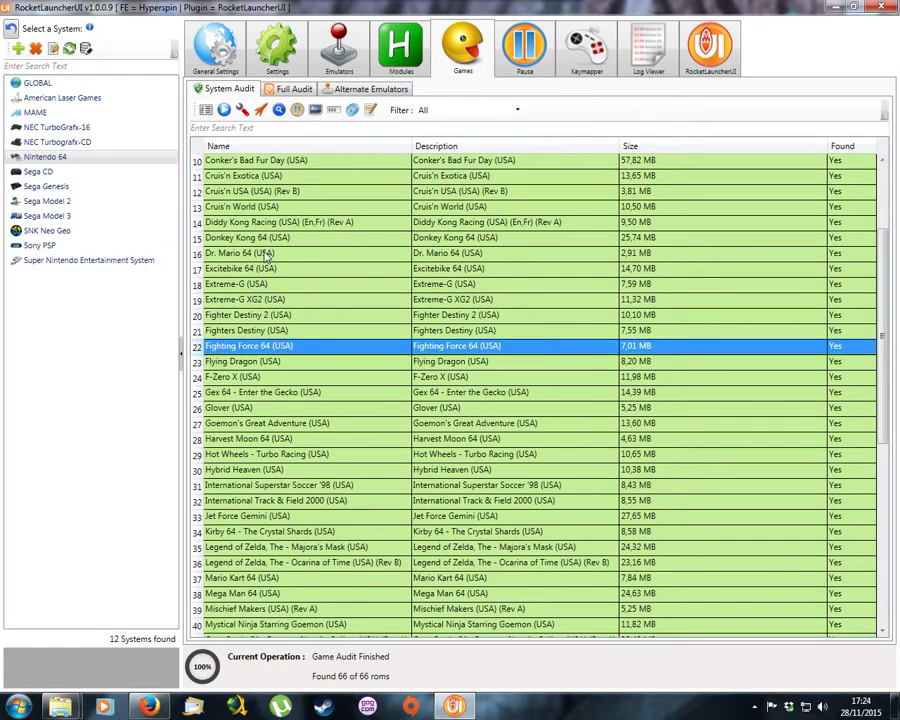
click(260, 111)
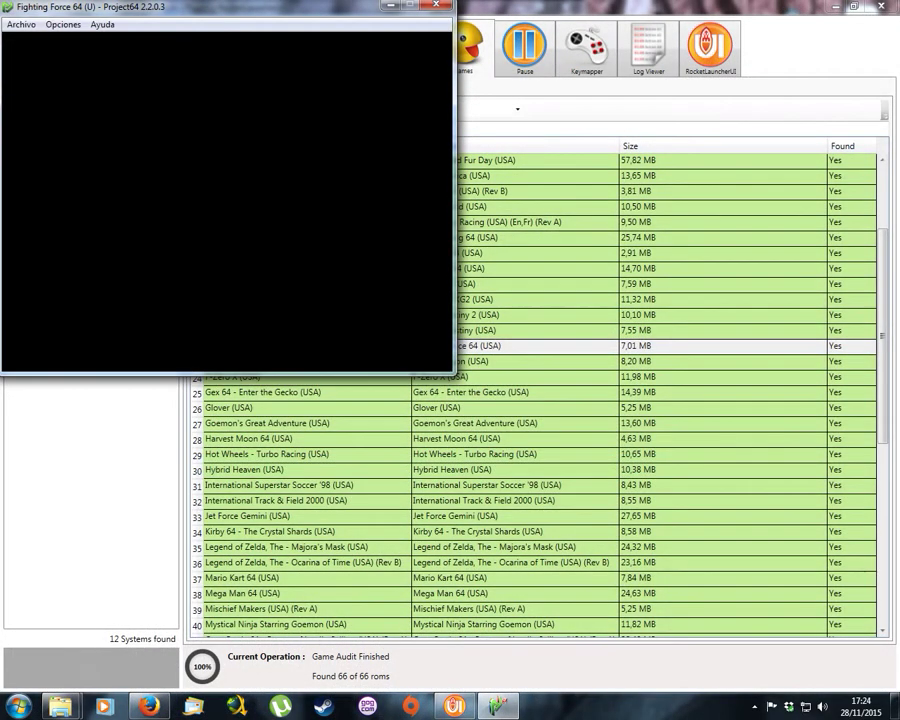
key(alt+Return)
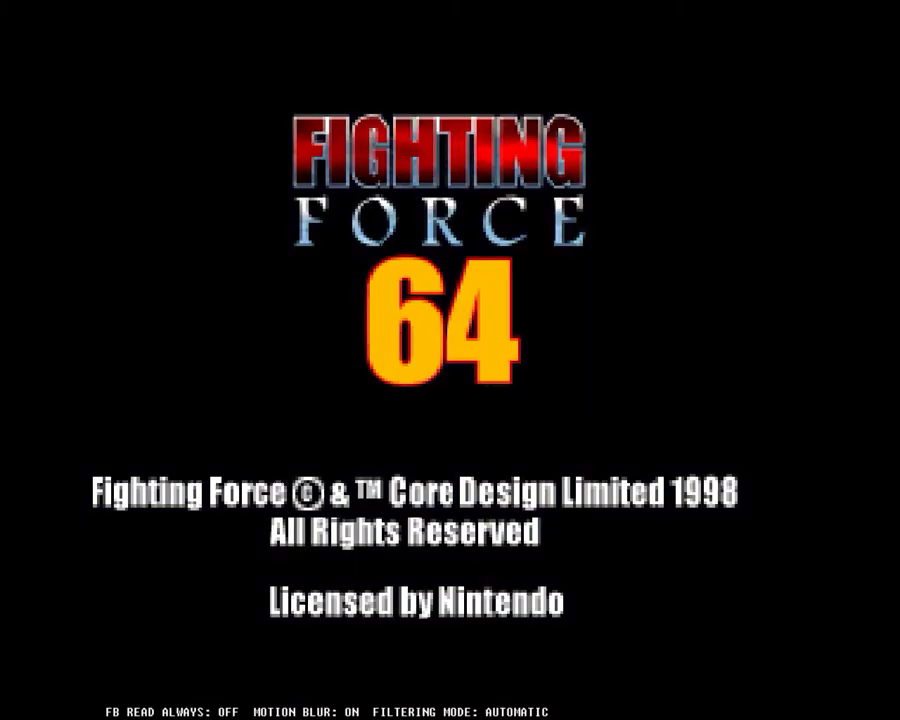
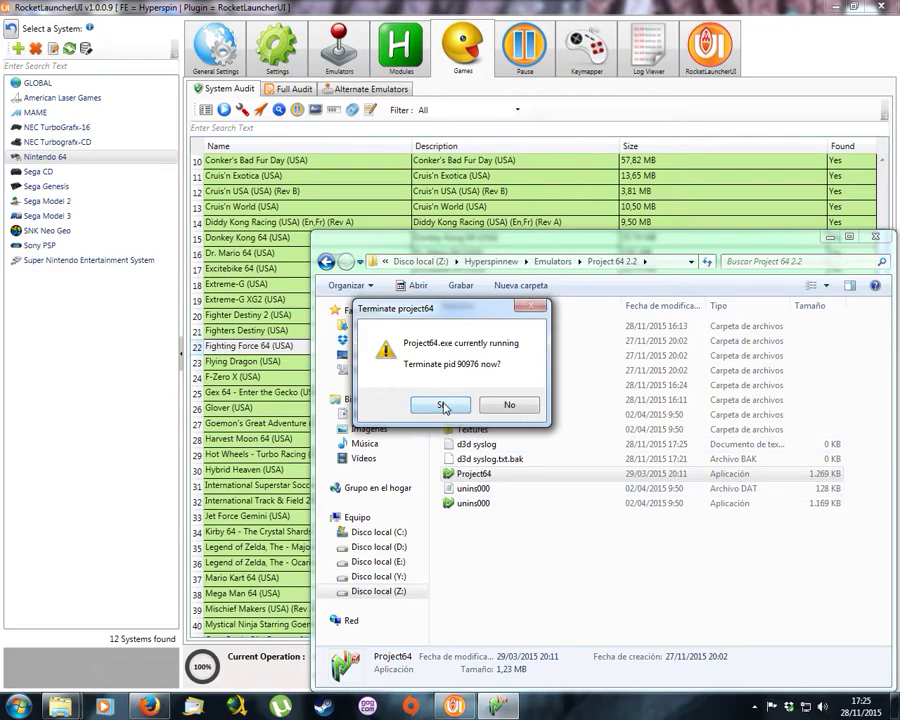
Terminate the running Project64 process, close the emulator window and restart Project64 from the Project 64 2.2 folder
click(440, 404)
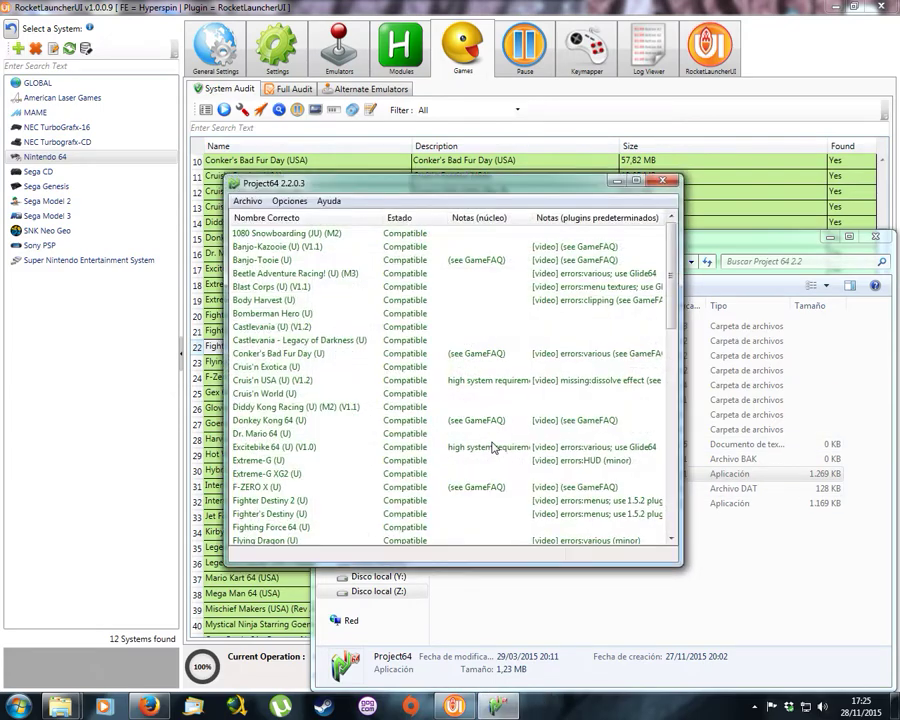
click(664, 183)
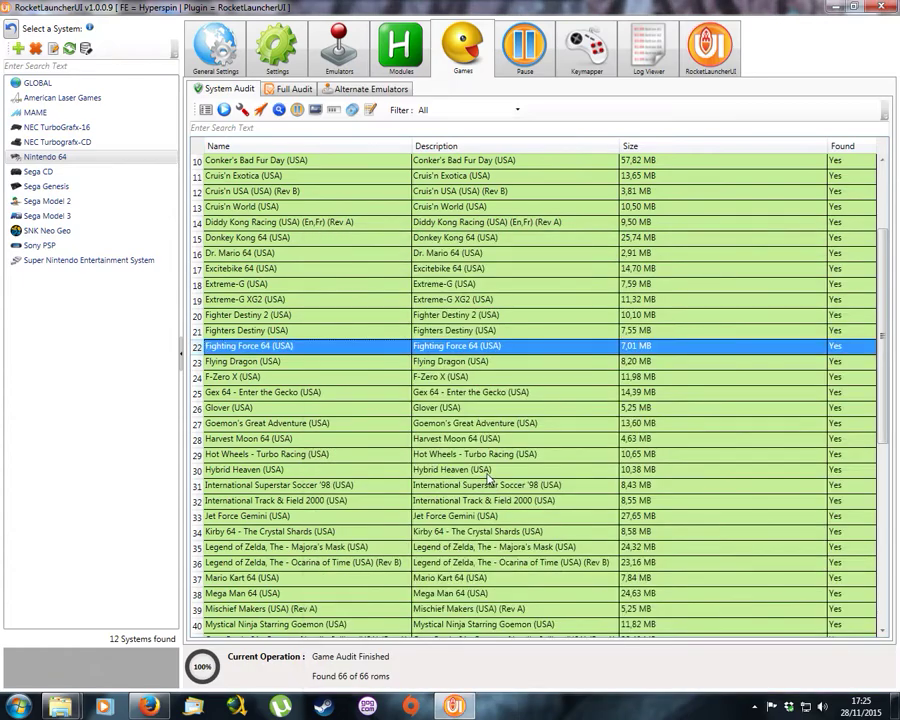
click(72, 680)
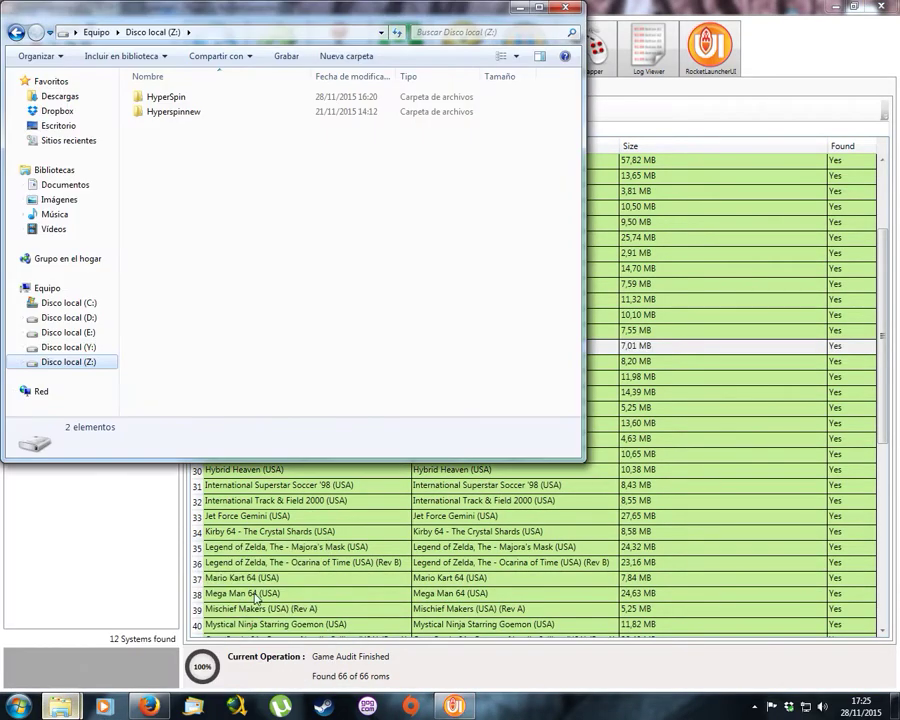
click(60, 650)
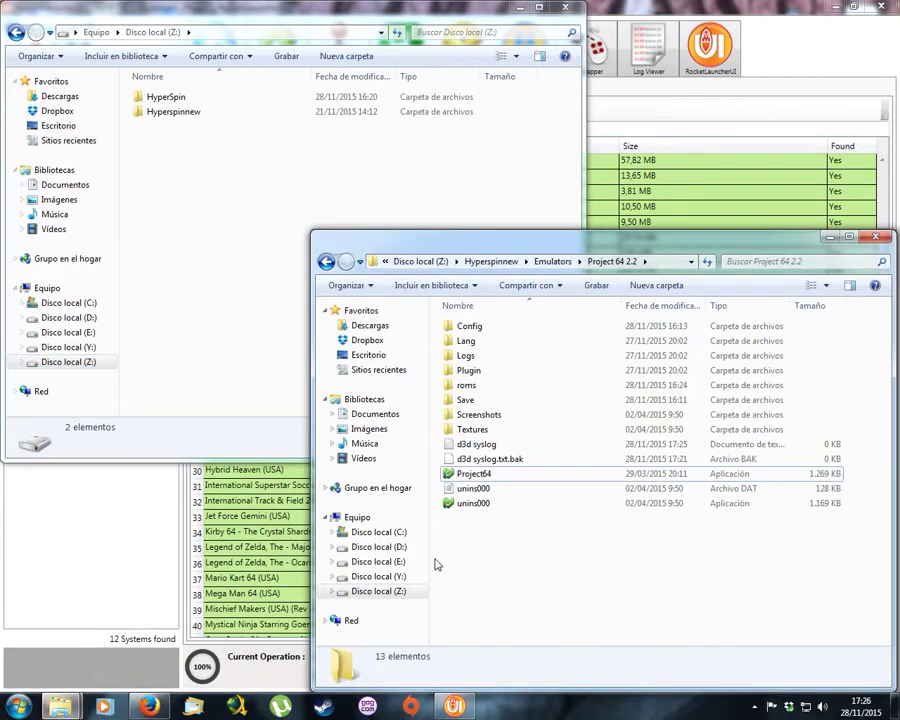
click(478, 474)
double_click(478, 474)
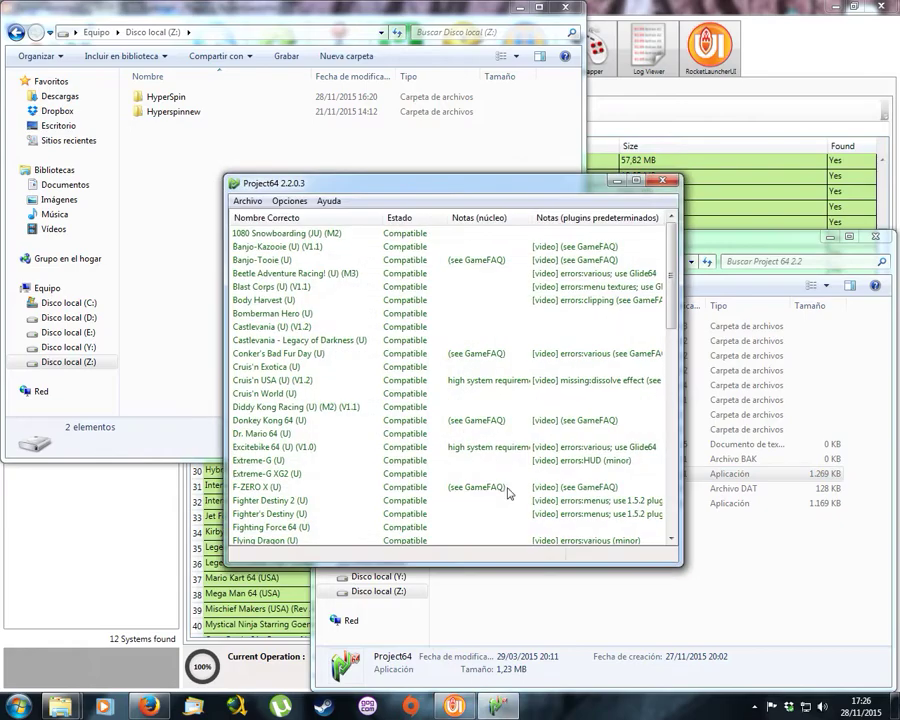
Check which plugins are selected in Project64's settings
click(297, 205)
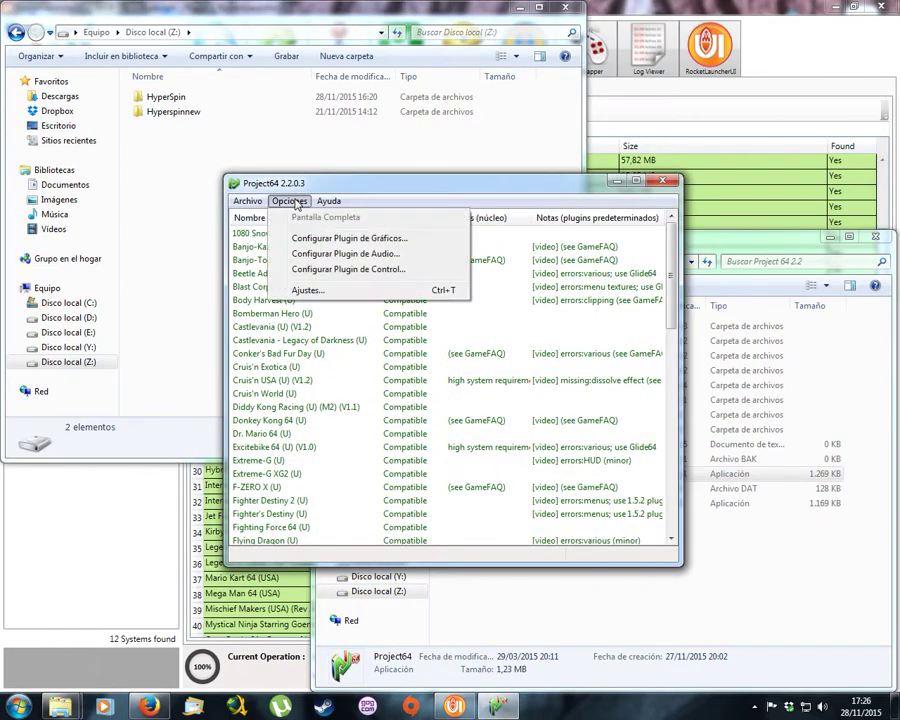
click(334, 292)
click(303, 295)
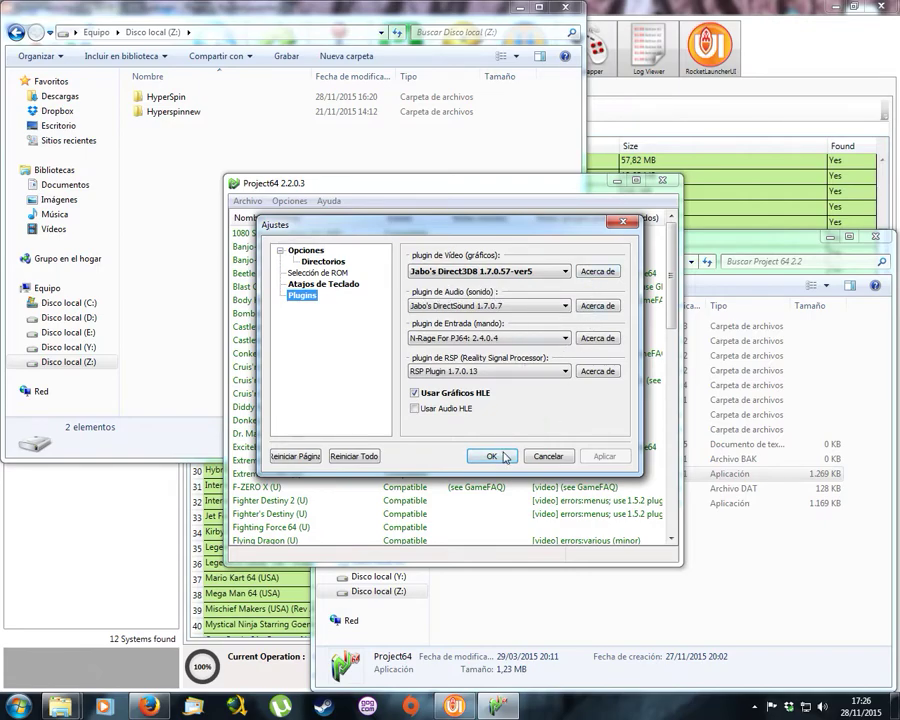
Remove the Esc shortcut from Pantalla Completa for the Jugando Juego (Pantalla Completa) state and apply the change
click(323, 284)
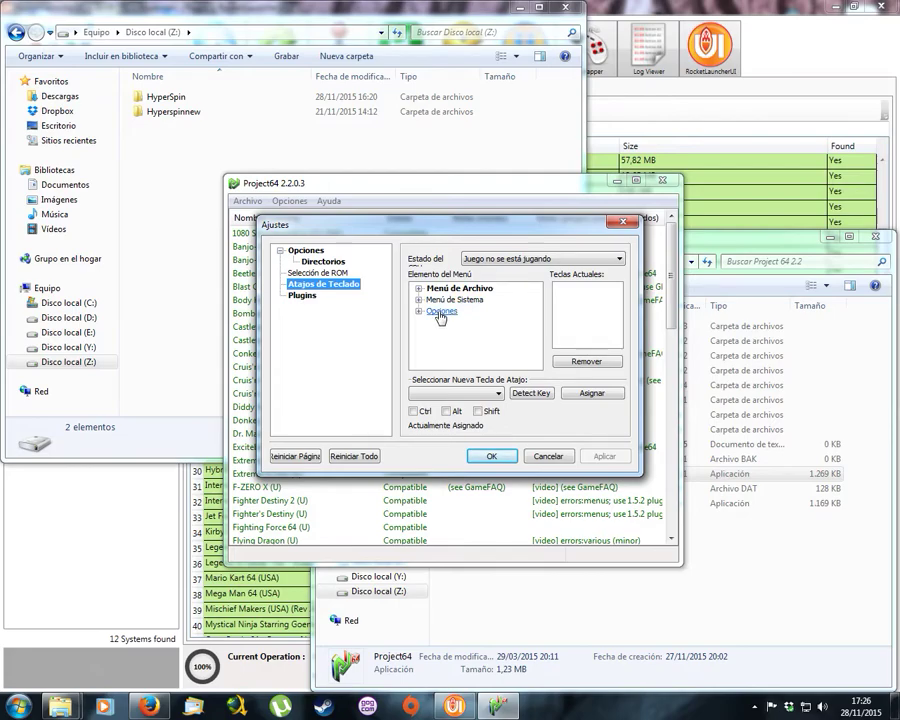
click(517, 258)
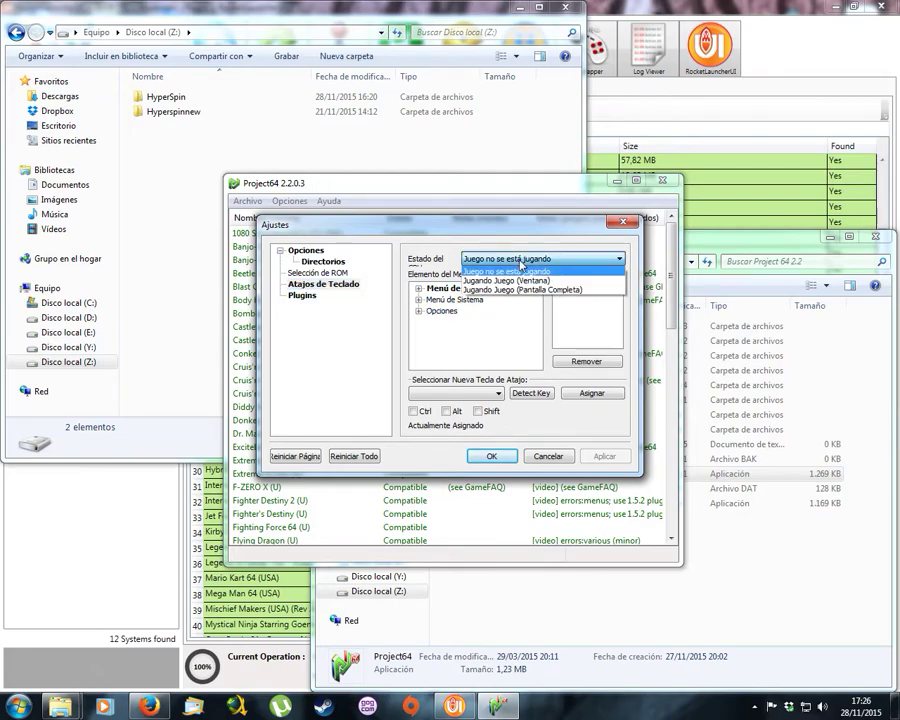
click(520, 290)
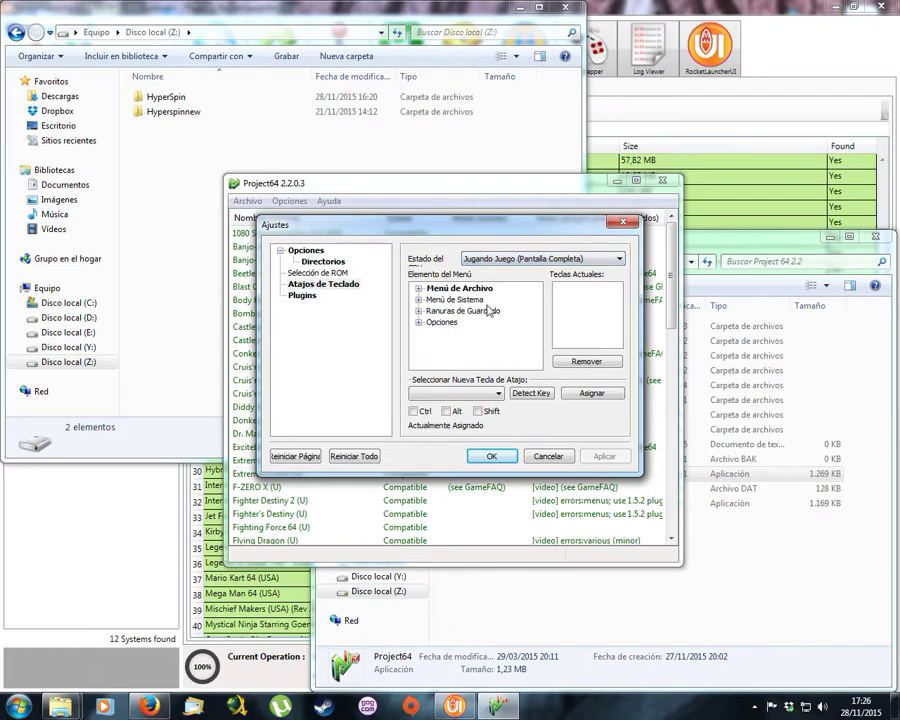
click(419, 300)
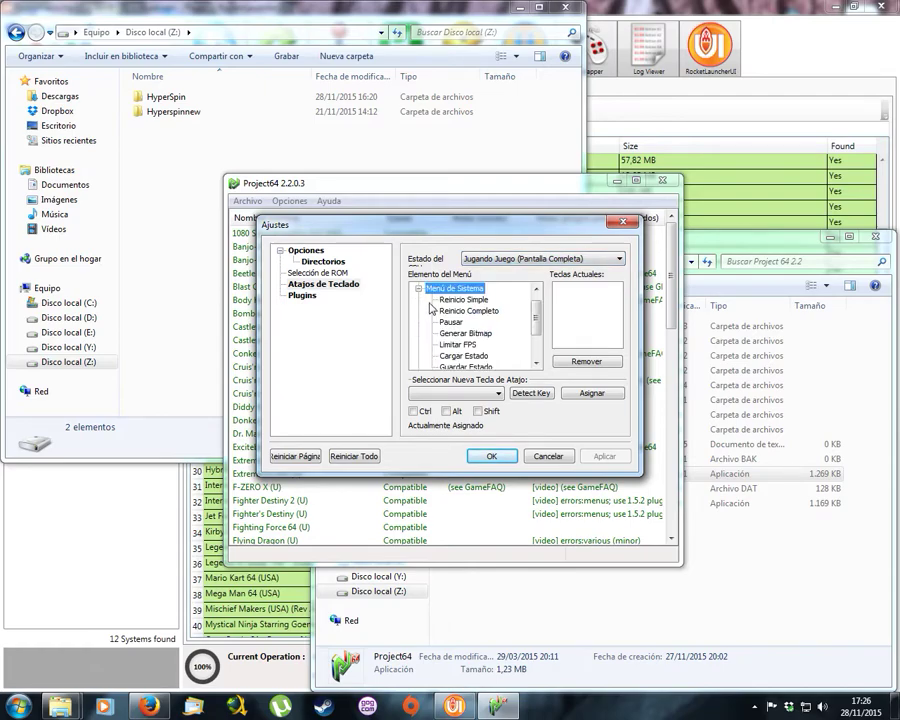
click(419, 289)
click(419, 322)
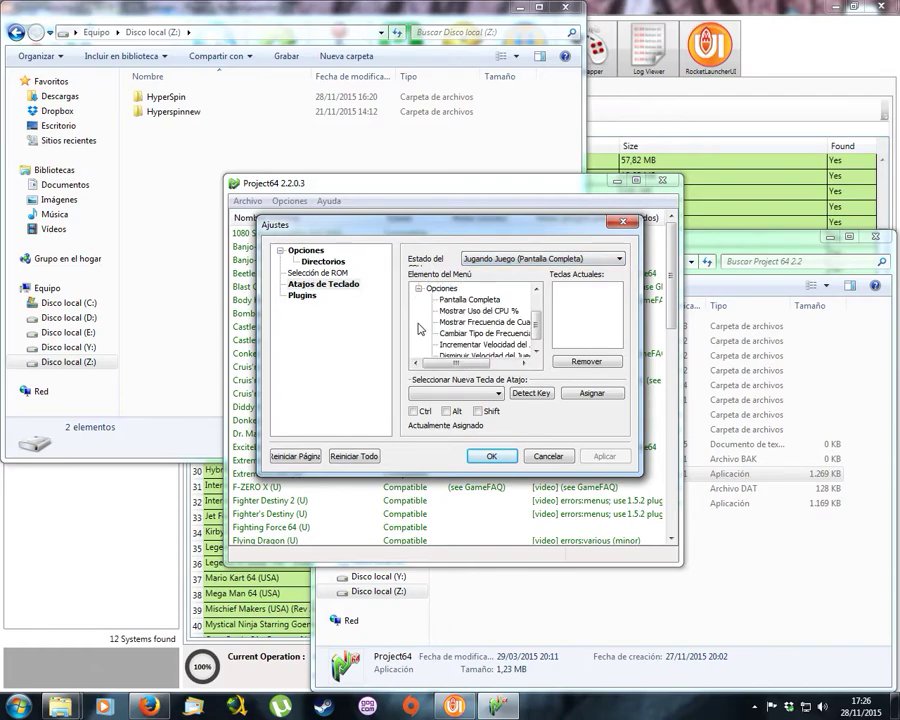
click(466, 299)
click(561, 298)
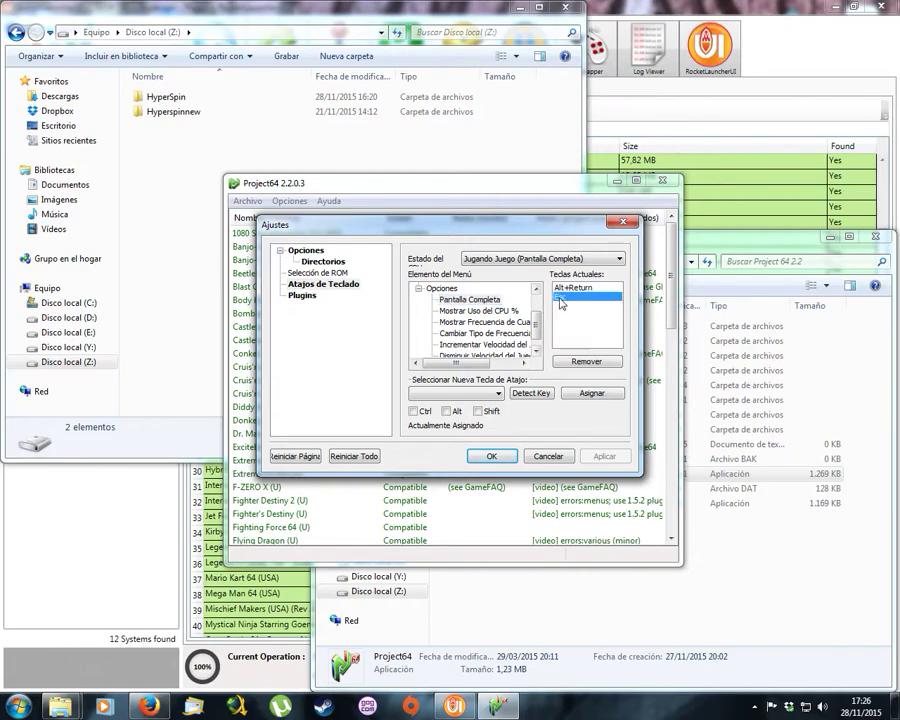
click(586, 361)
click(600, 459)
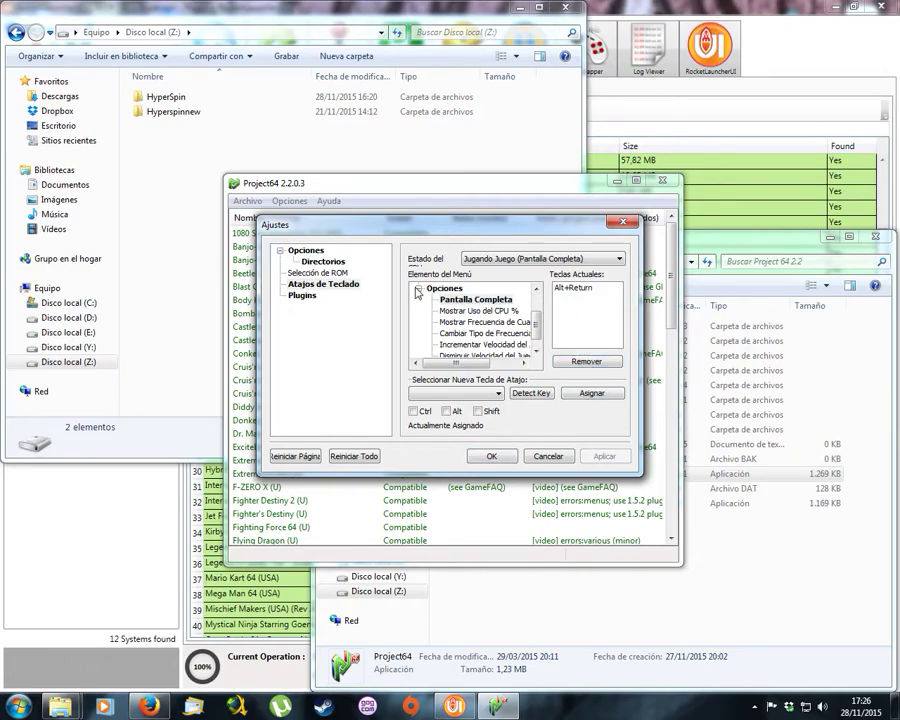
Recheck the keys assigned to Pantalla Completa, then close the settings and Project64
double_click(444, 288)
double_click(436, 350)
click(462, 299)
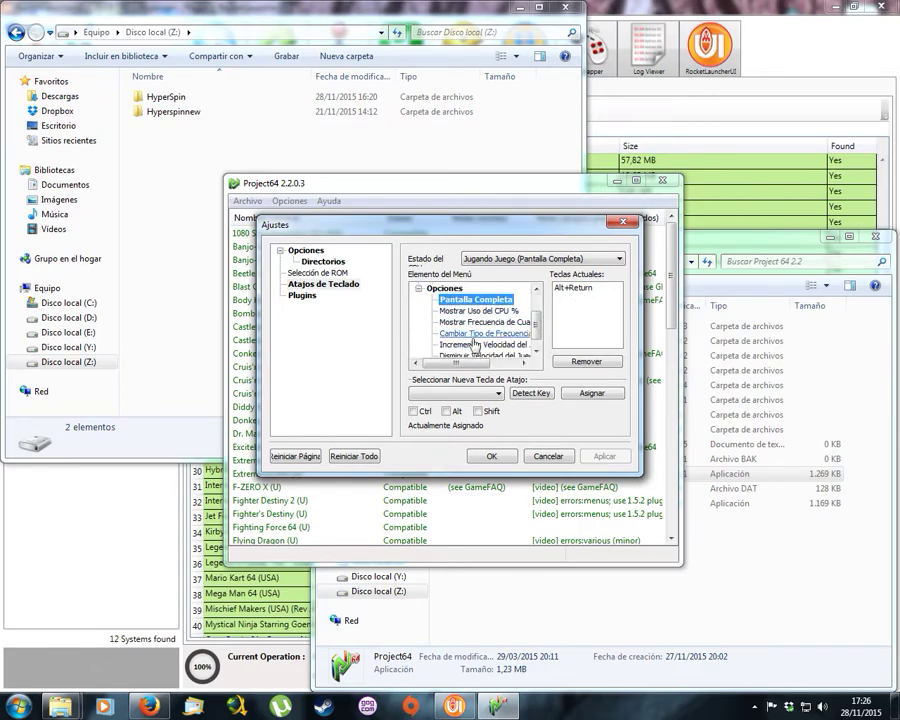
click(620, 222)
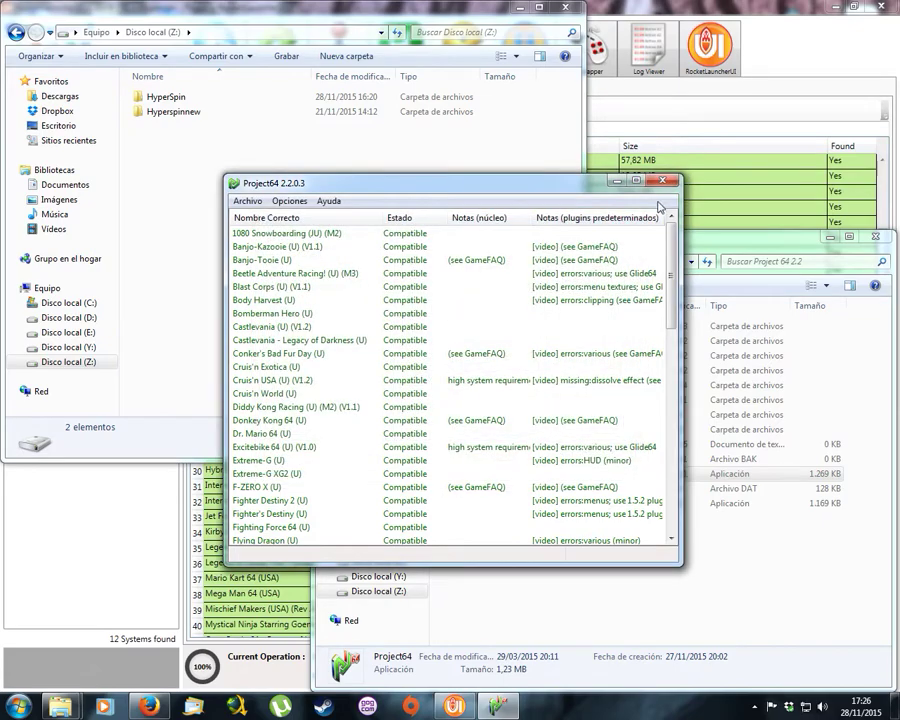
click(661, 181)
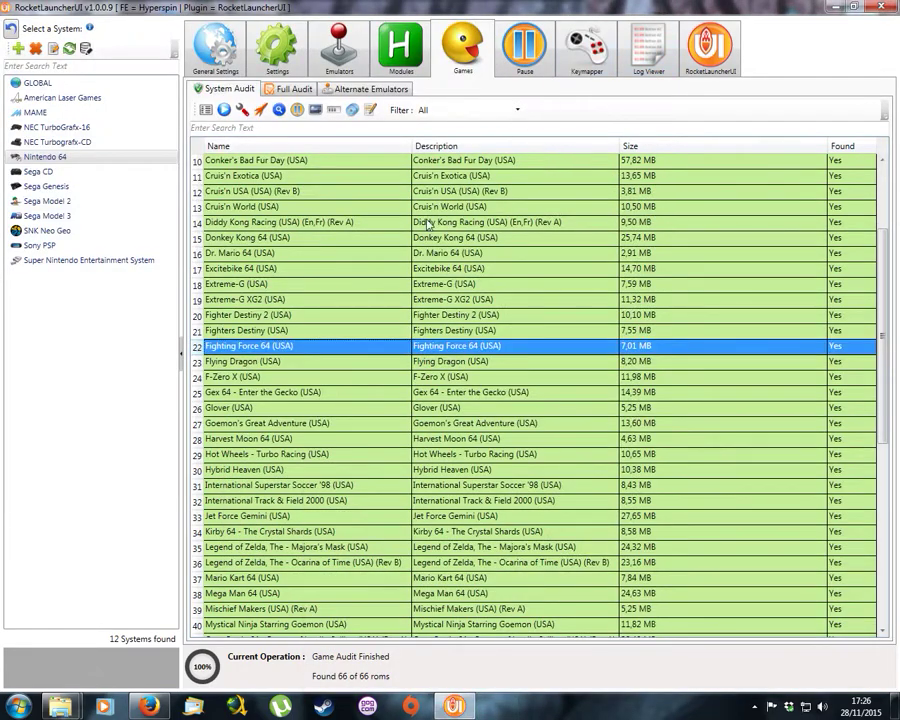
Launch Fighting Force 64 (USA) through RocketLauncher to test it, then exit the game
click(246, 361)
click(260, 112)
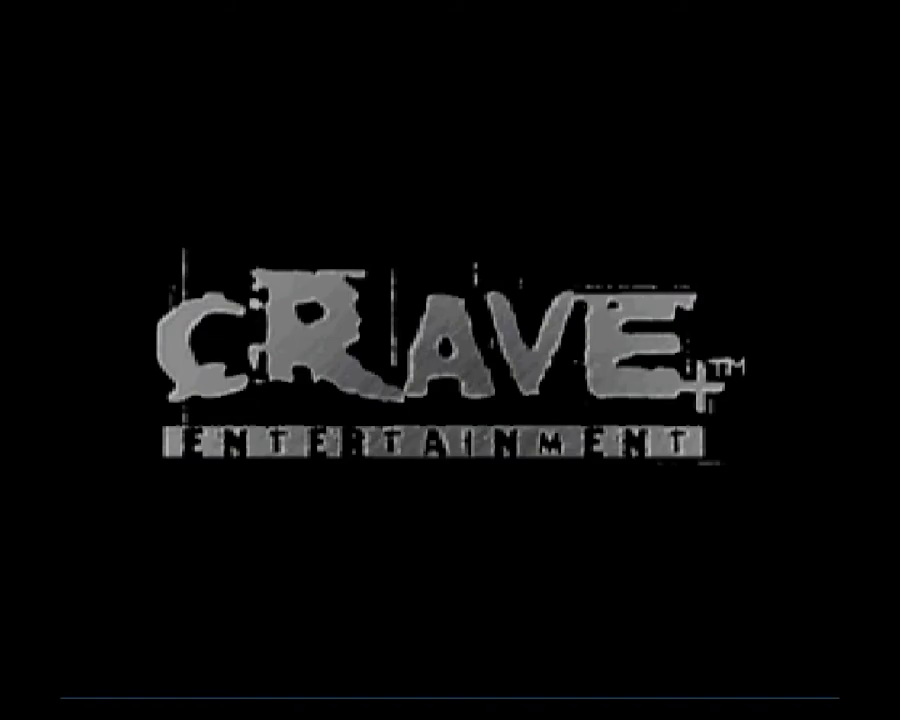
key(Escape)
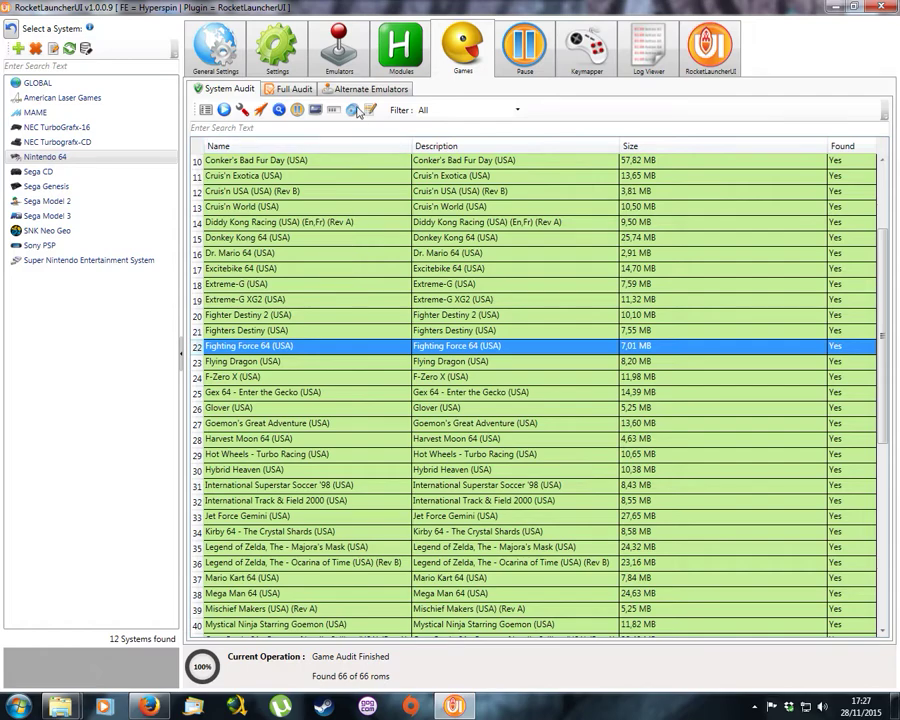
Set the default emulator for Nintendo 64 to 1964 1.1
click(339, 48)
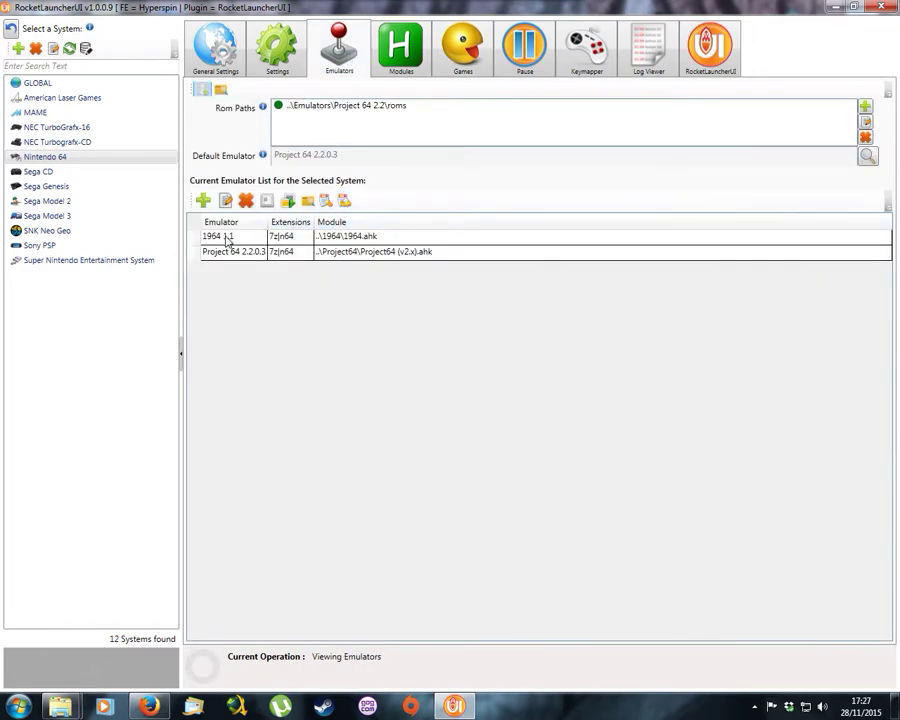
click(866, 158)
click(385, 234)
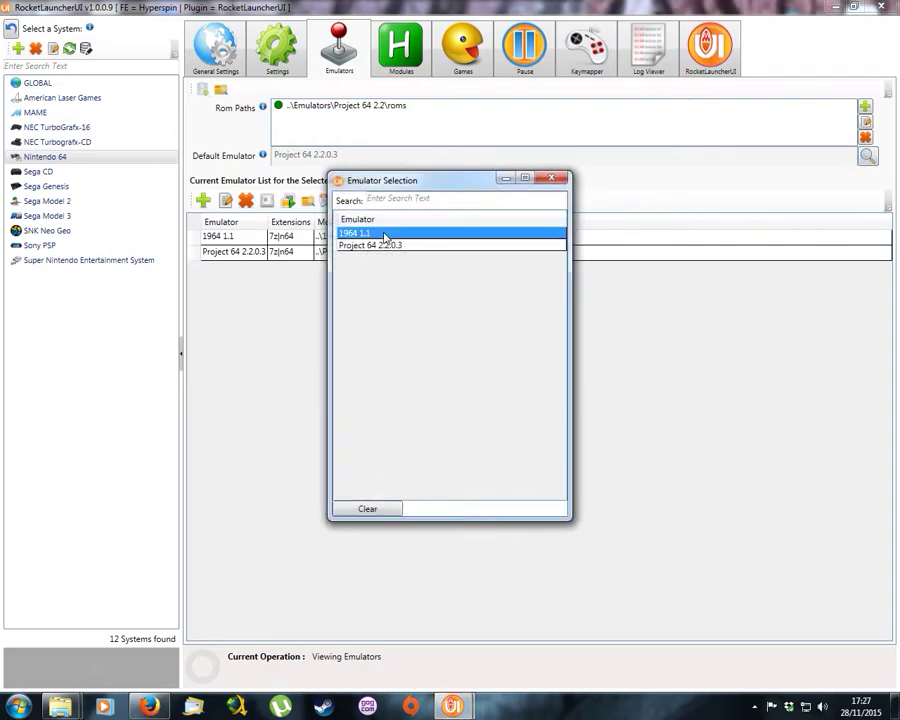
double_click(385, 234)
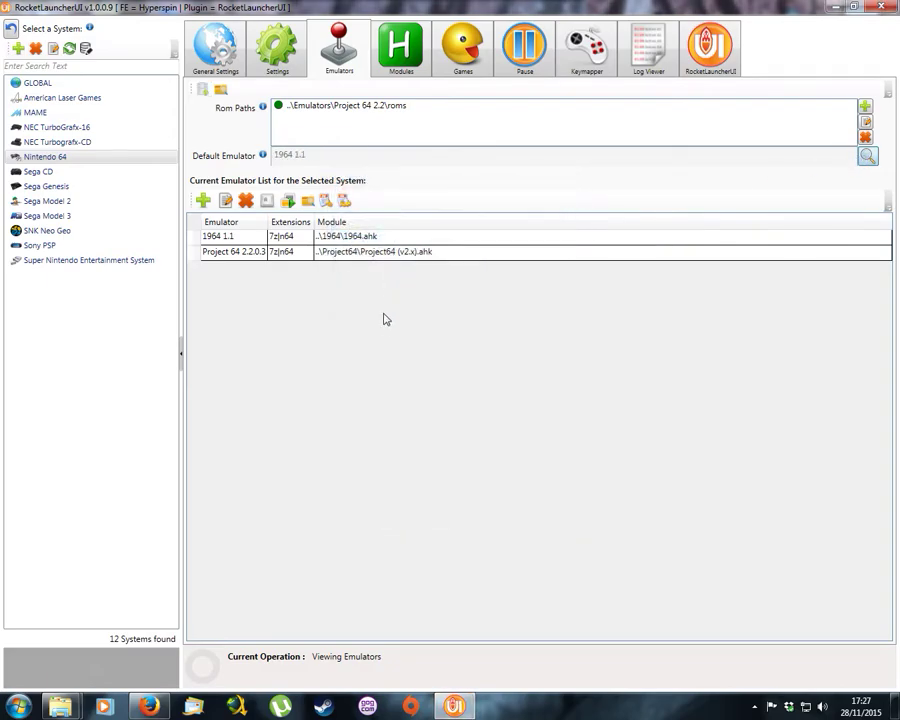
click(400, 60)
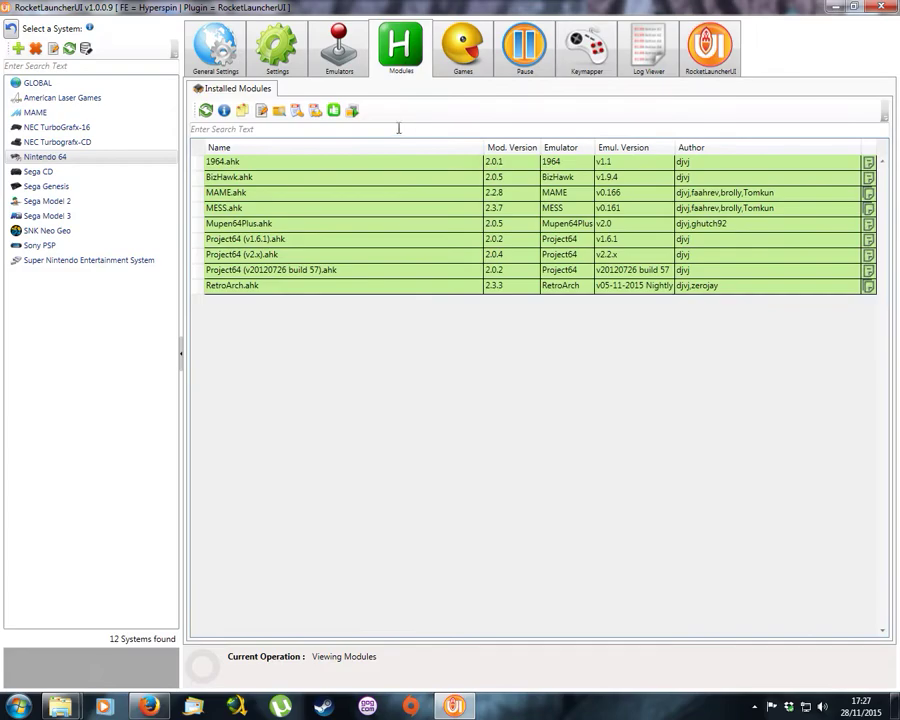
click(340, 60)
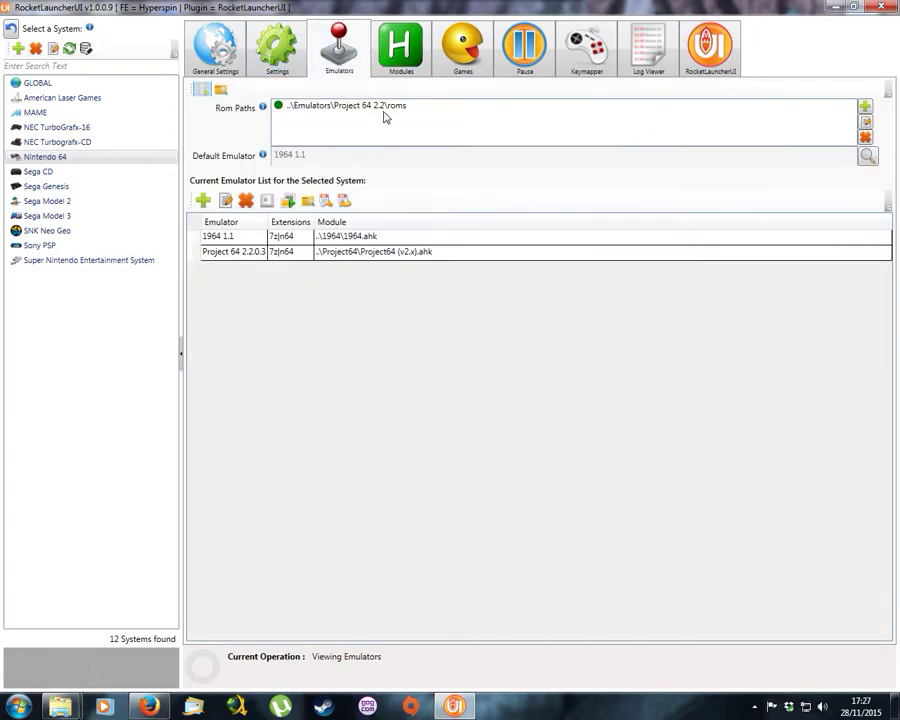
List and audit all games in the Nintendo 64 system and look through the results
click(462, 60)
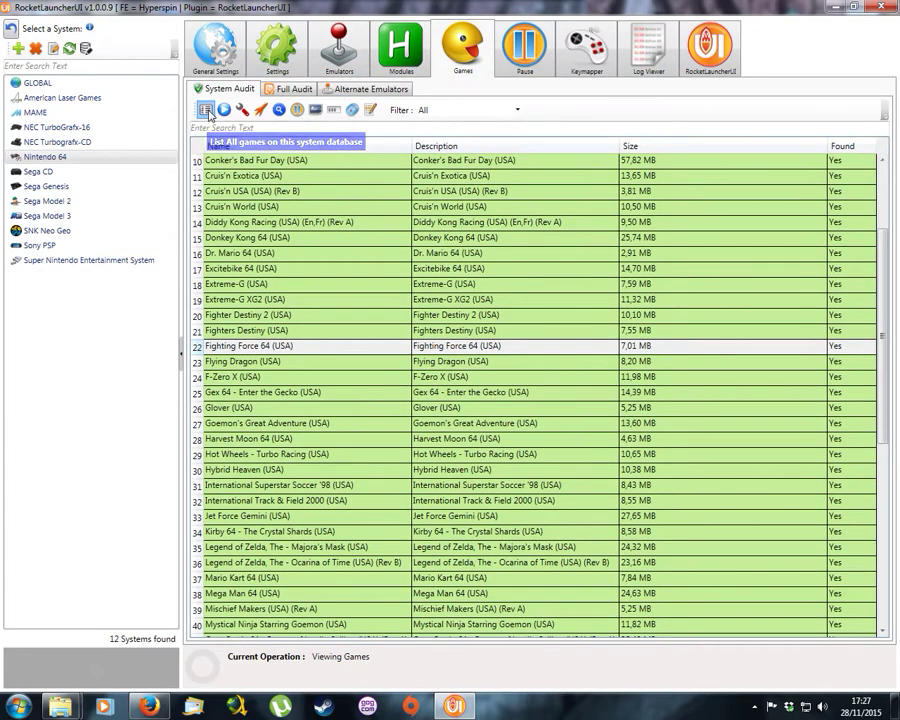
click(224, 110)
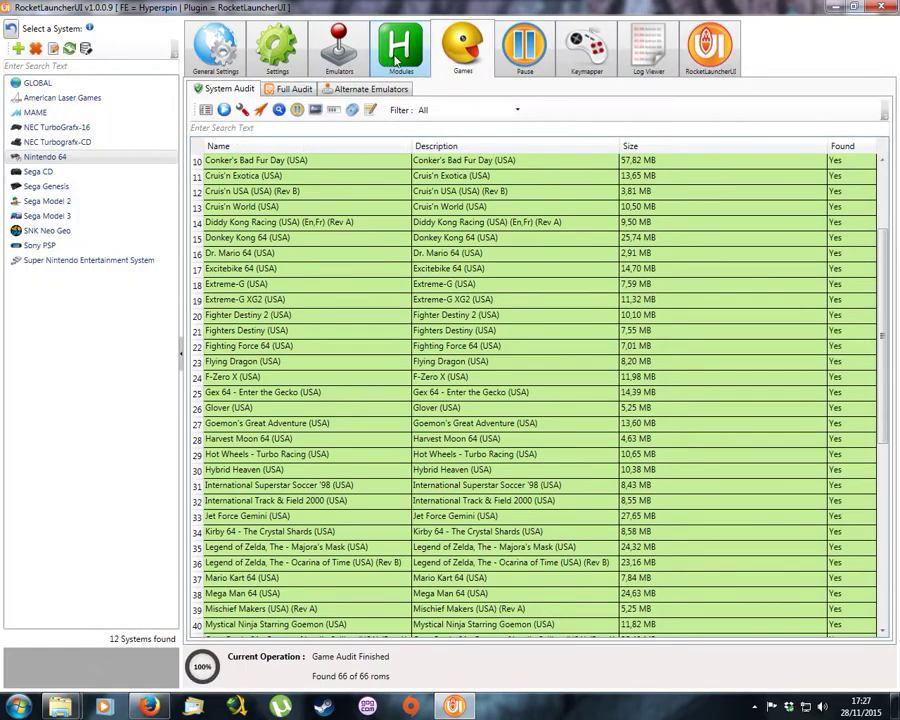
click(344, 68)
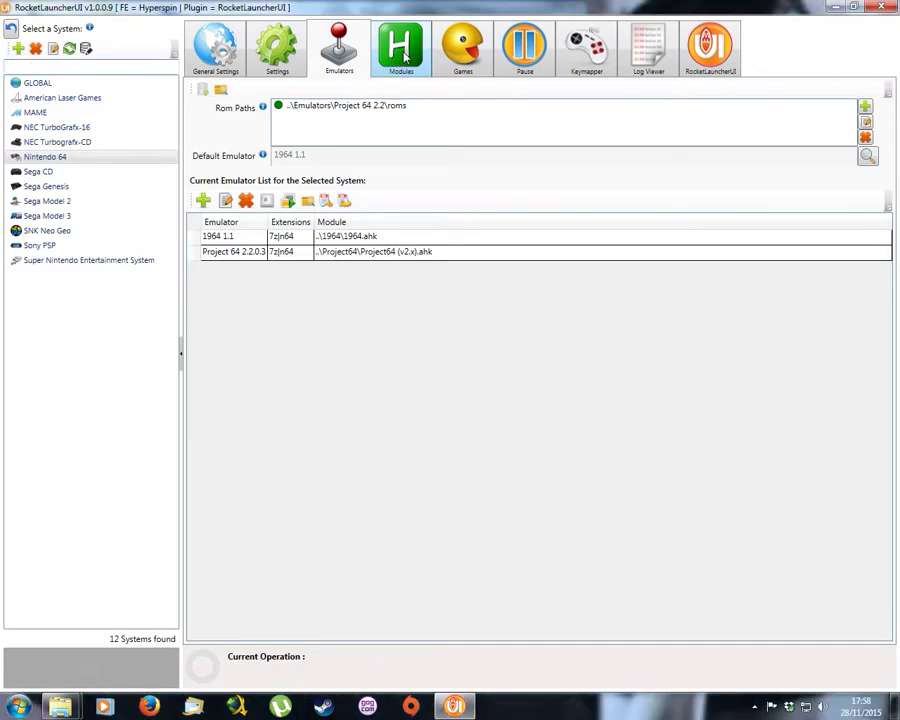
click(405, 57)
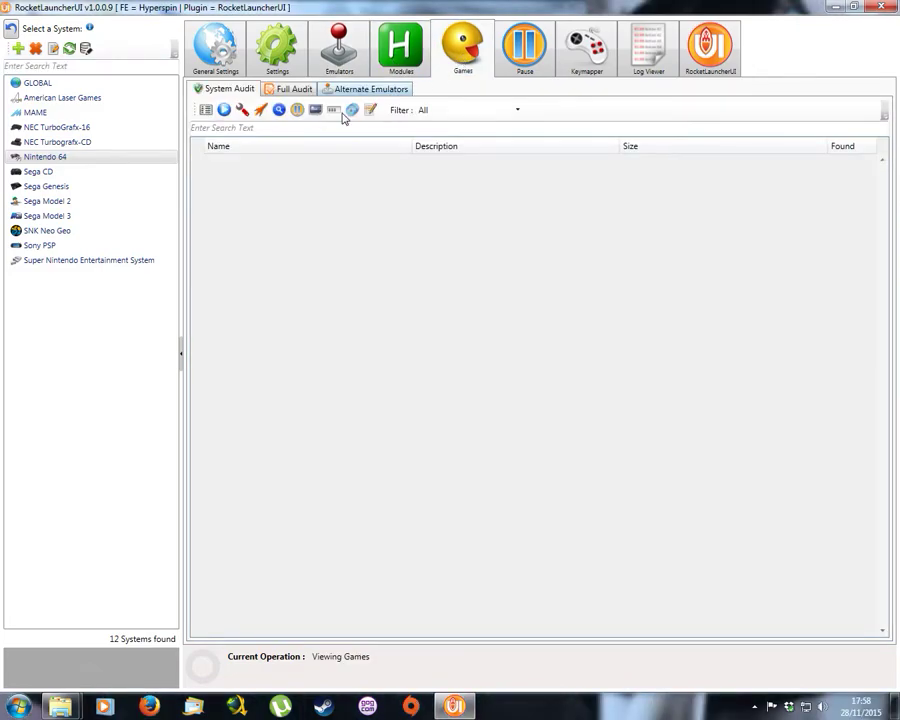
click(205, 111)
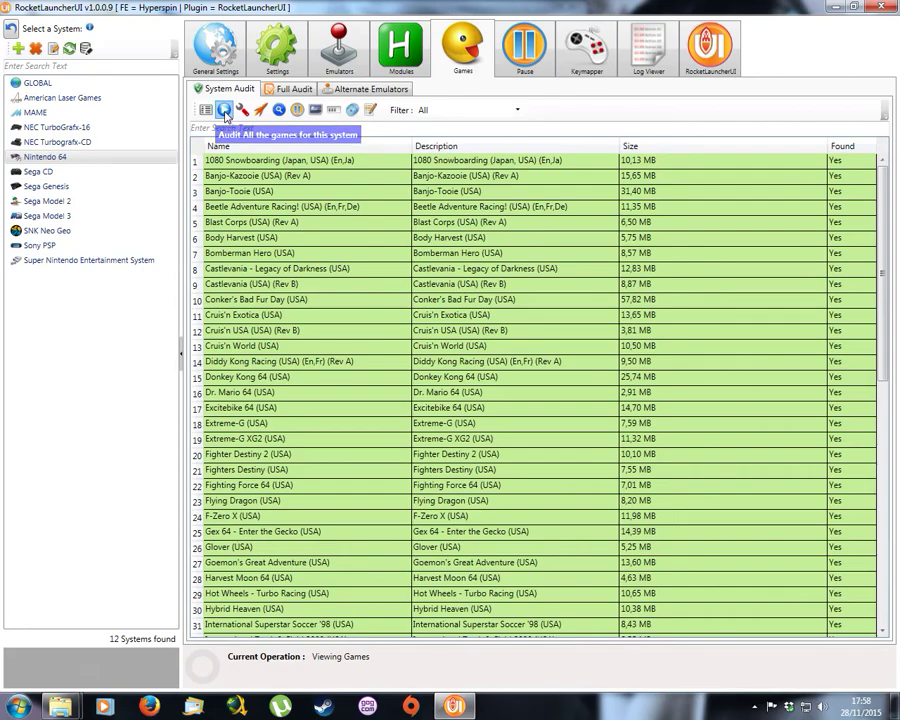
click(224, 110)
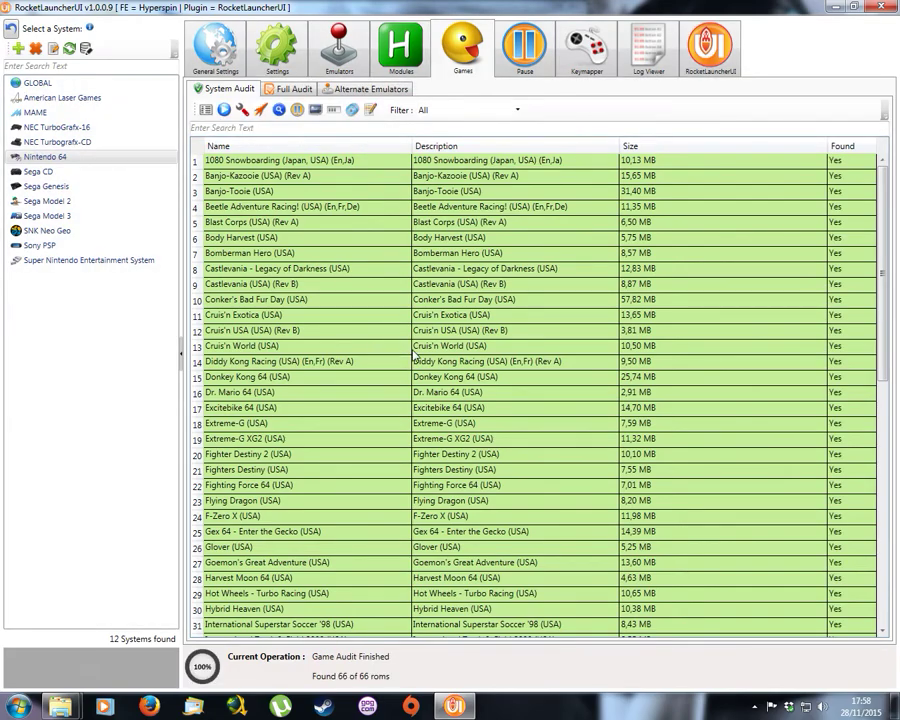
scroll(414, 352, down, 13)
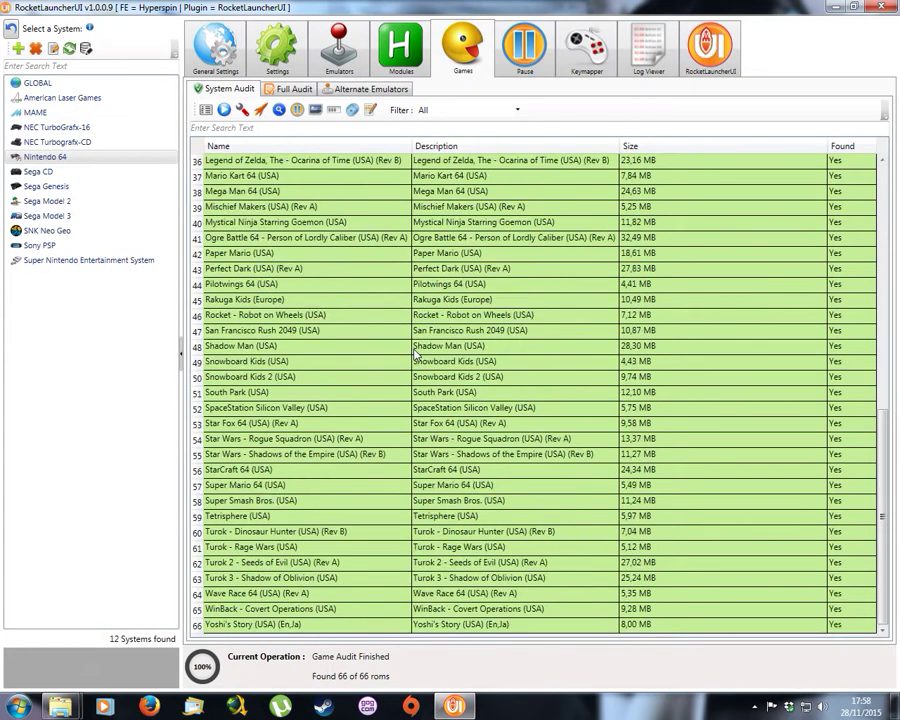
scroll(414, 352, up, 13)
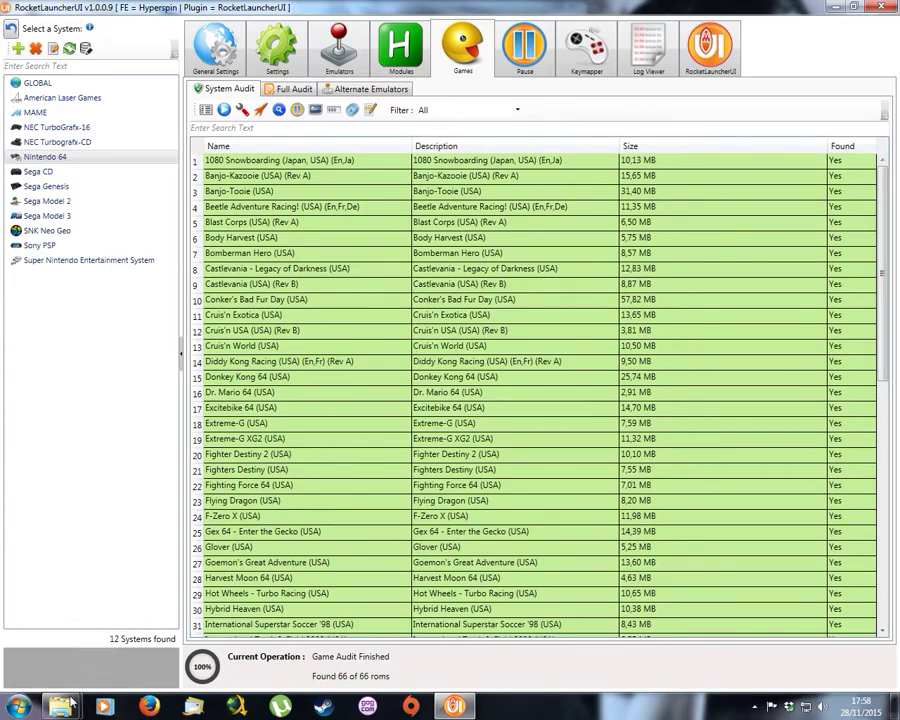
Start the 1964 emulator from the 1964 folder inside Hyperspinnew's Emulators folder
mouse_move(60, 706)
click(88, 597)
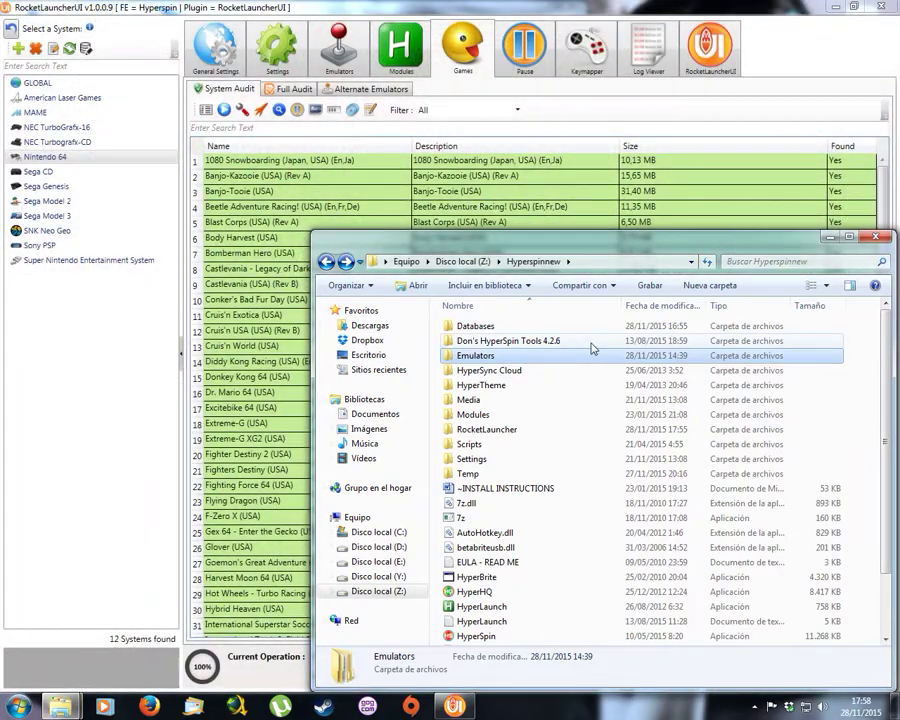
double_click(474, 355)
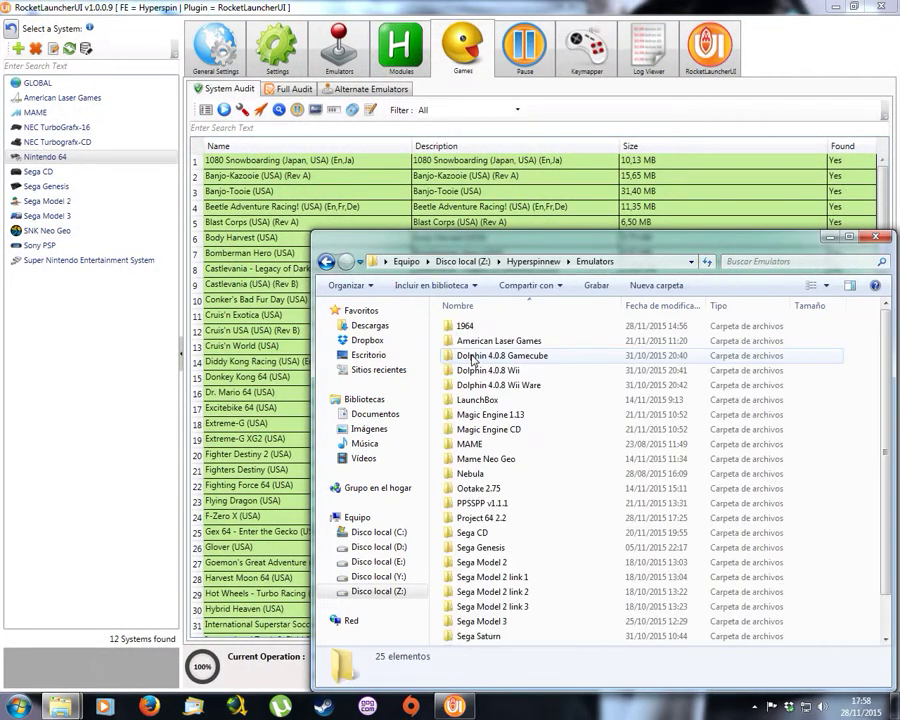
double_click(470, 326)
double_click(482, 476)
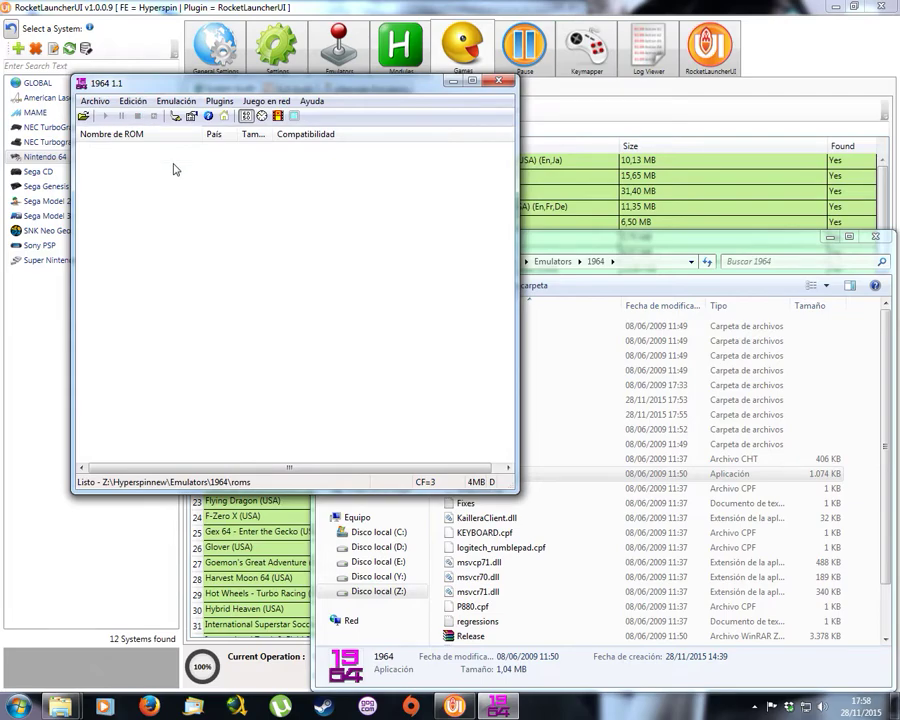
Enable Iniciar ROM en pantalla completa in 1964's window options and accept the change
click(219, 102)
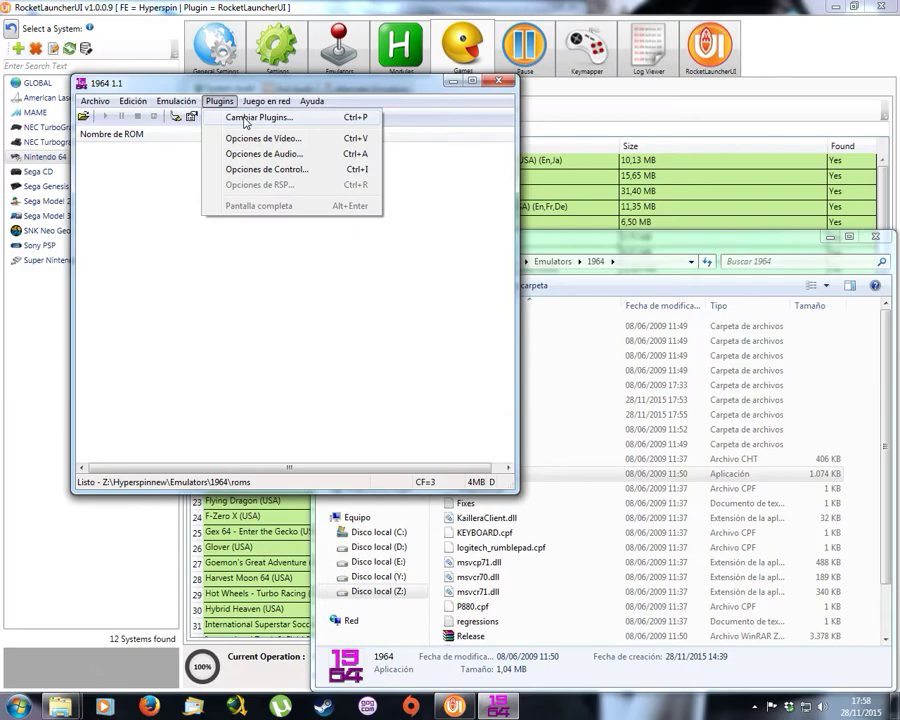
click(245, 119)
click(123, 128)
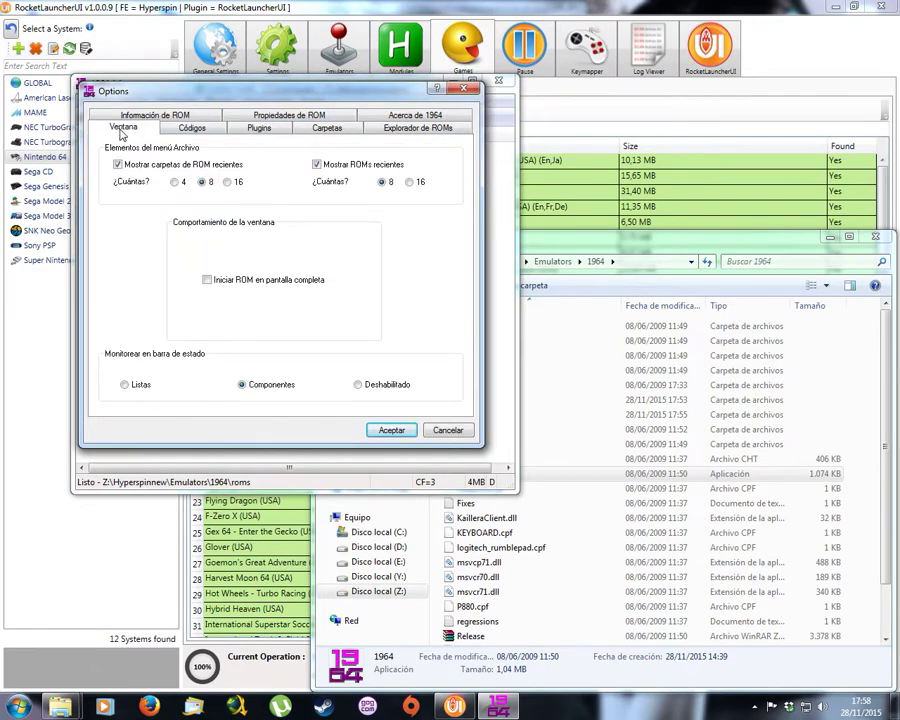
click(207, 281)
click(392, 429)
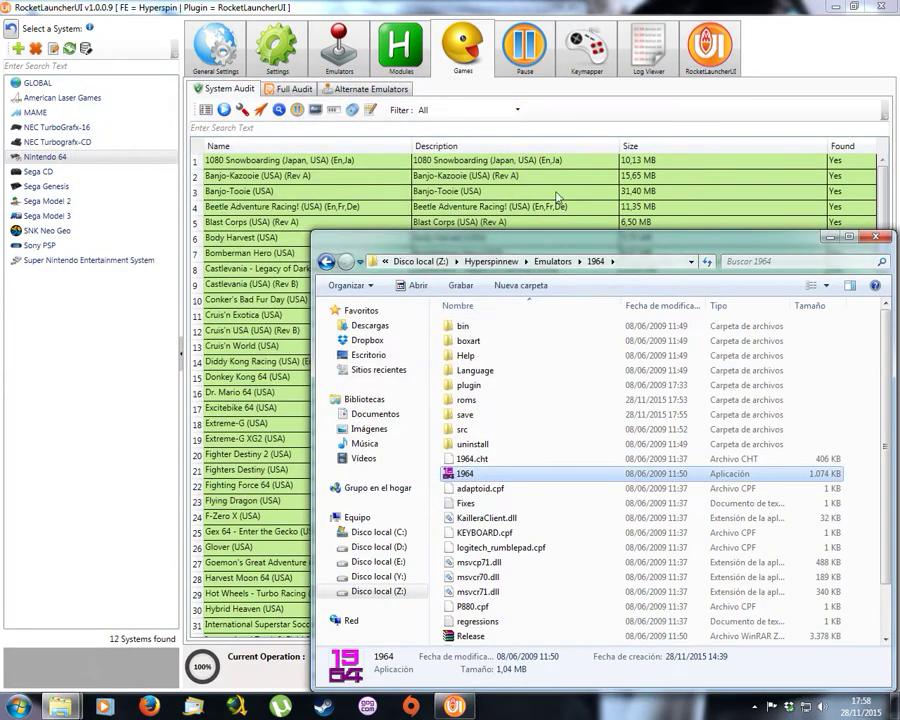
Return to RocketLauncherUI and try to edit the system-specific module settings for the 1964 1.1 emulator
click(571, 6)
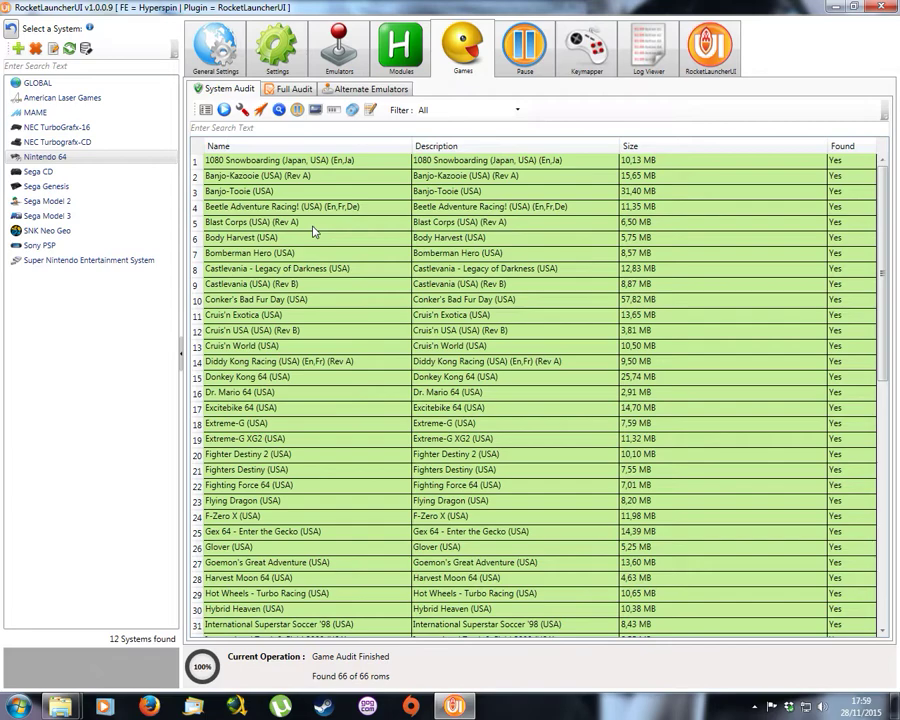
click(400, 45)
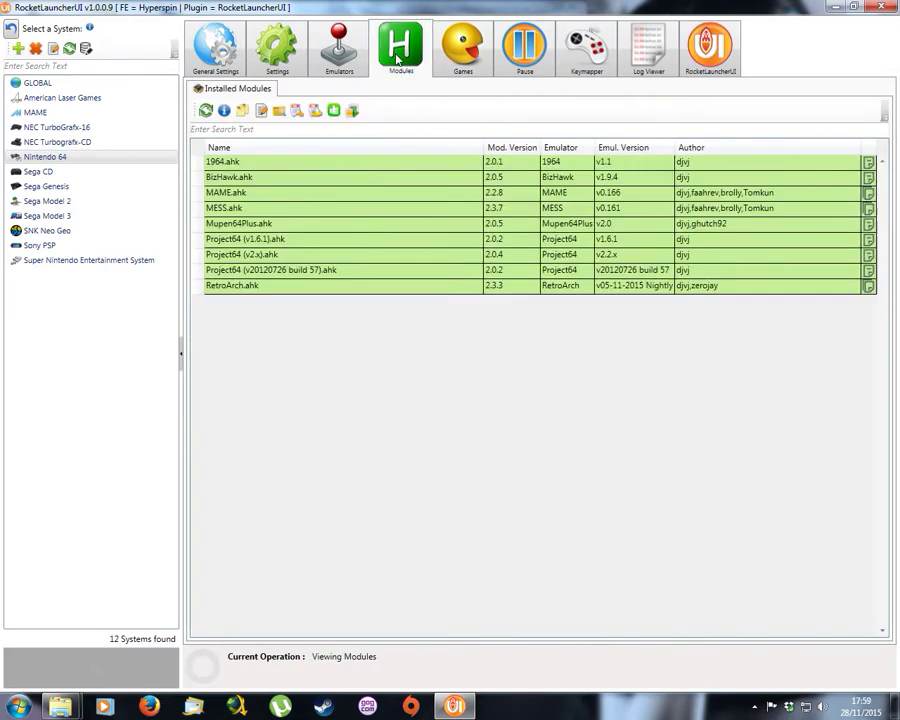
click(336, 45)
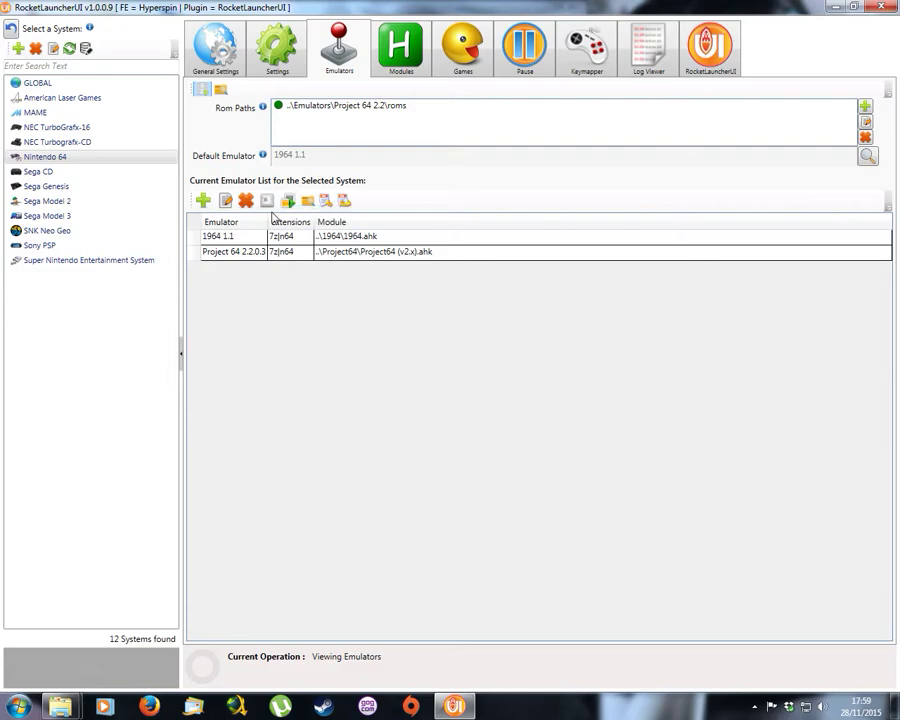
click(227, 238)
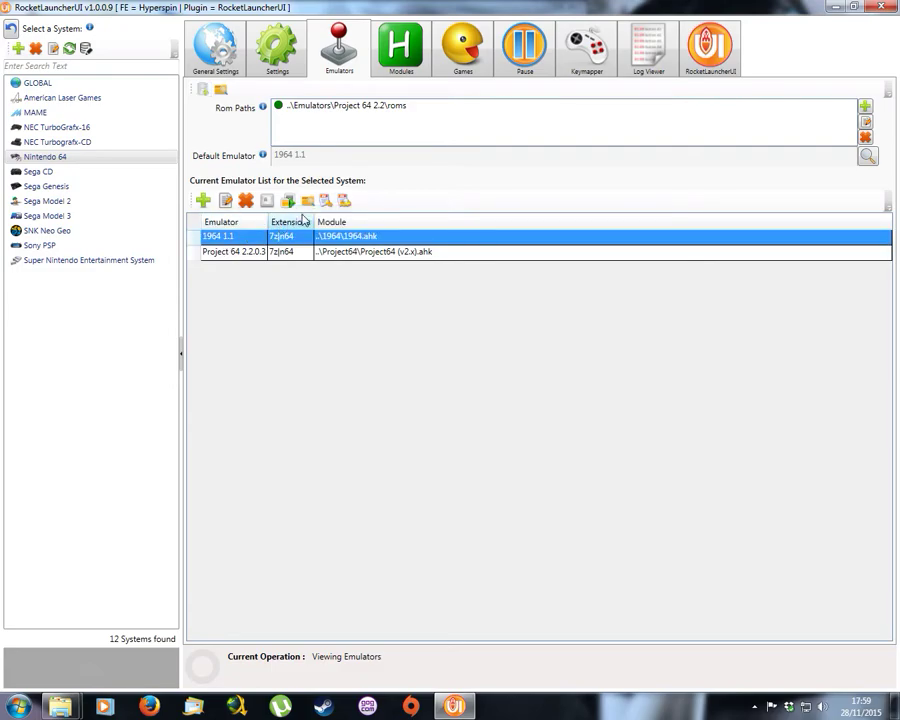
click(343, 203)
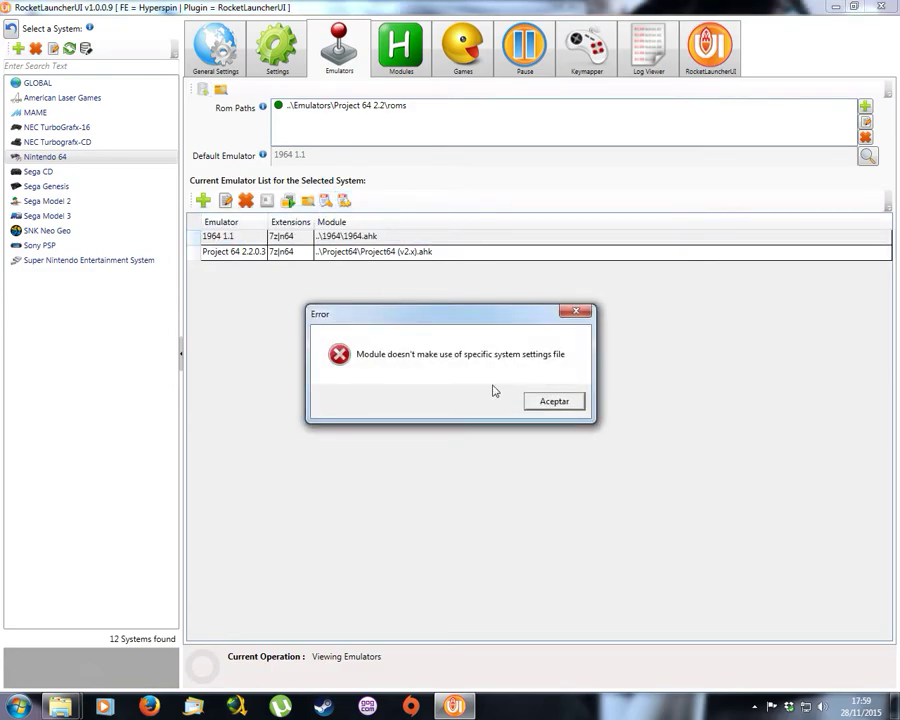
click(523, 398)
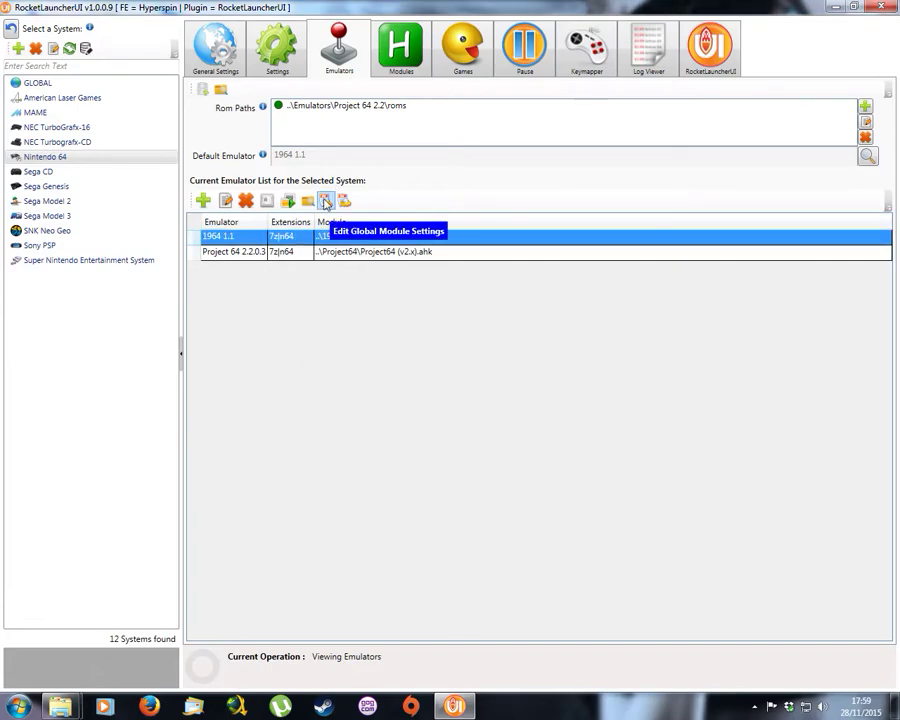
Set Fullscreen to true in the global module settings for 1964.ahk and close the settings editor
click(325, 203)
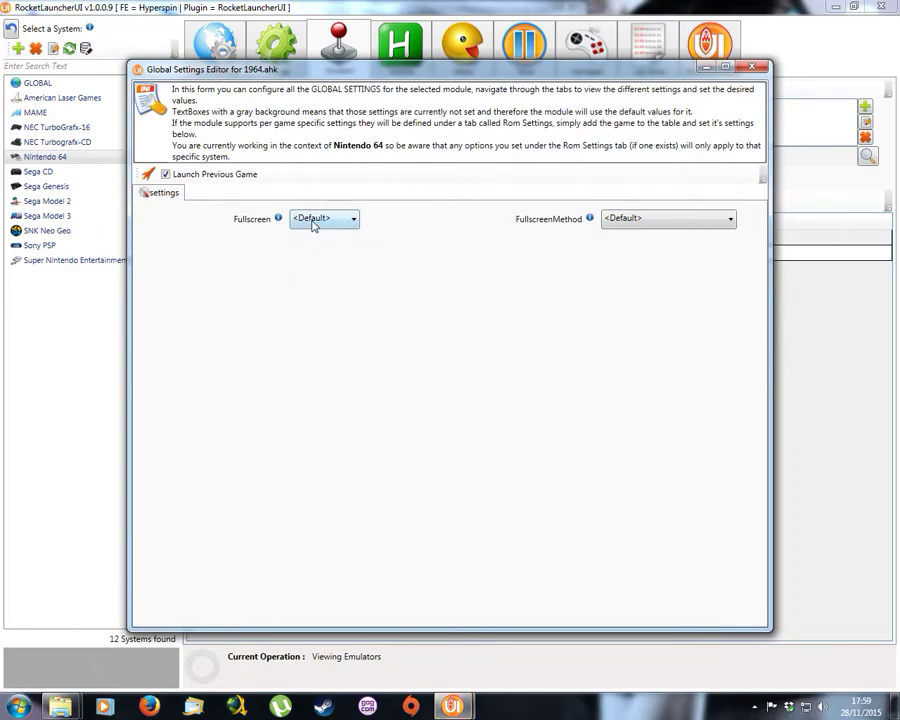
click(313, 222)
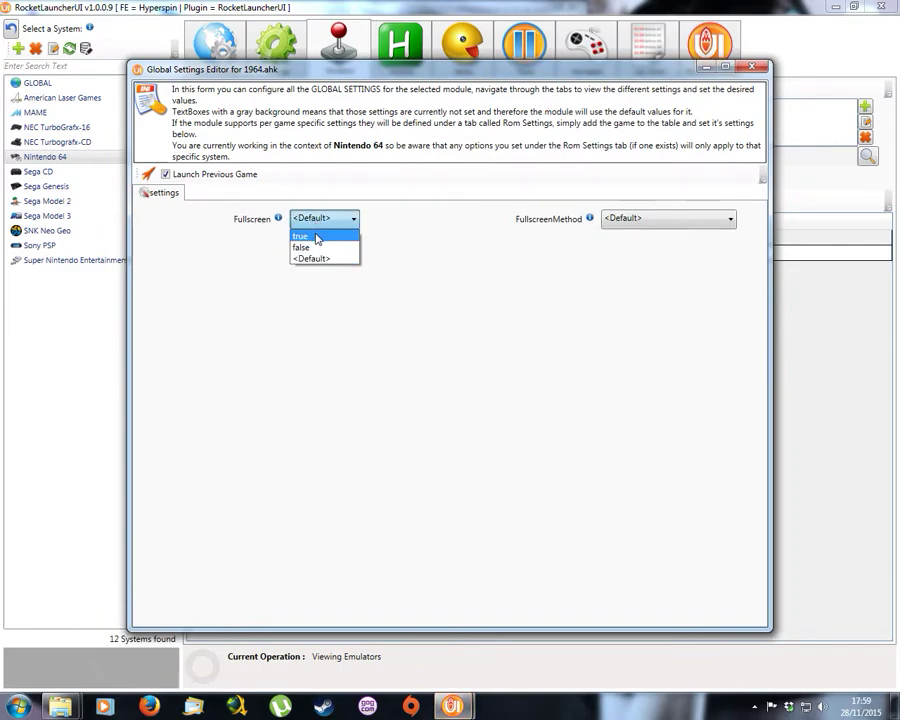
click(305, 232)
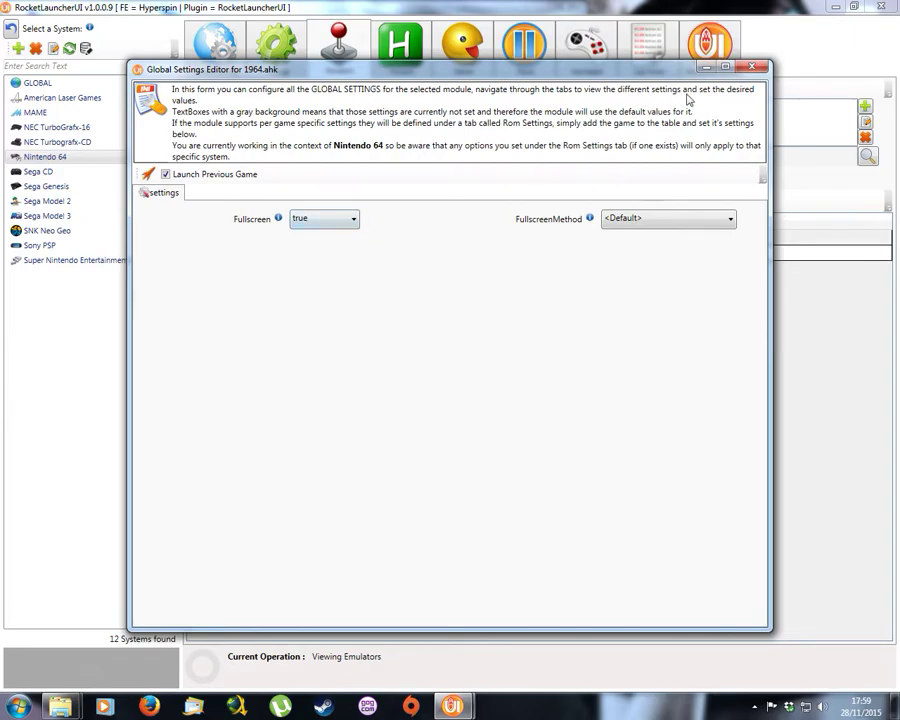
click(760, 70)
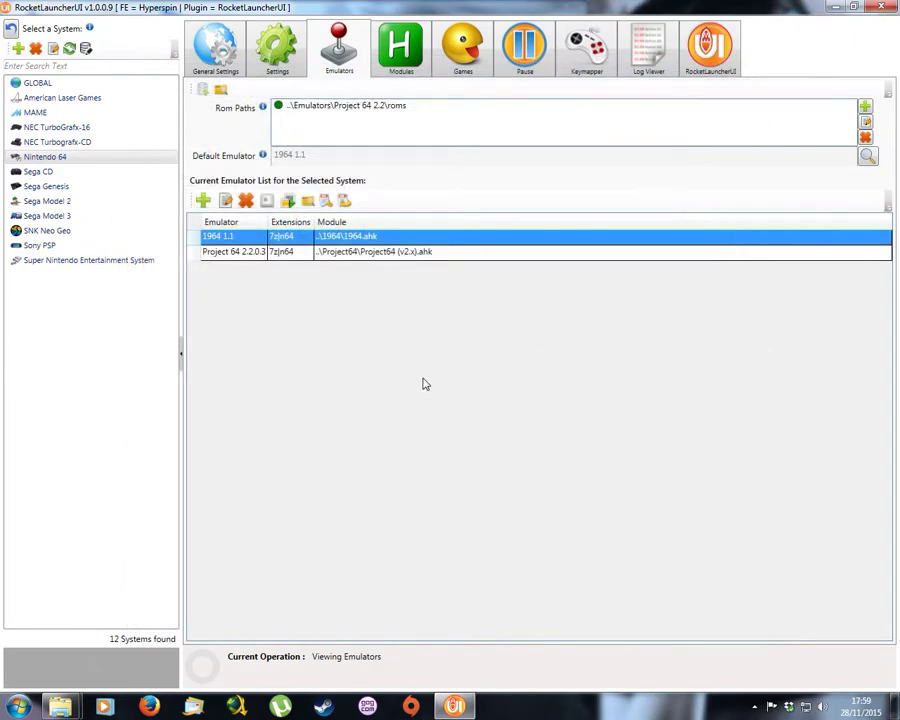
Launch Extreme-G (USA) through RocketLauncher from the Nintendo 64 games audit list
click(398, 72)
click(462, 60)
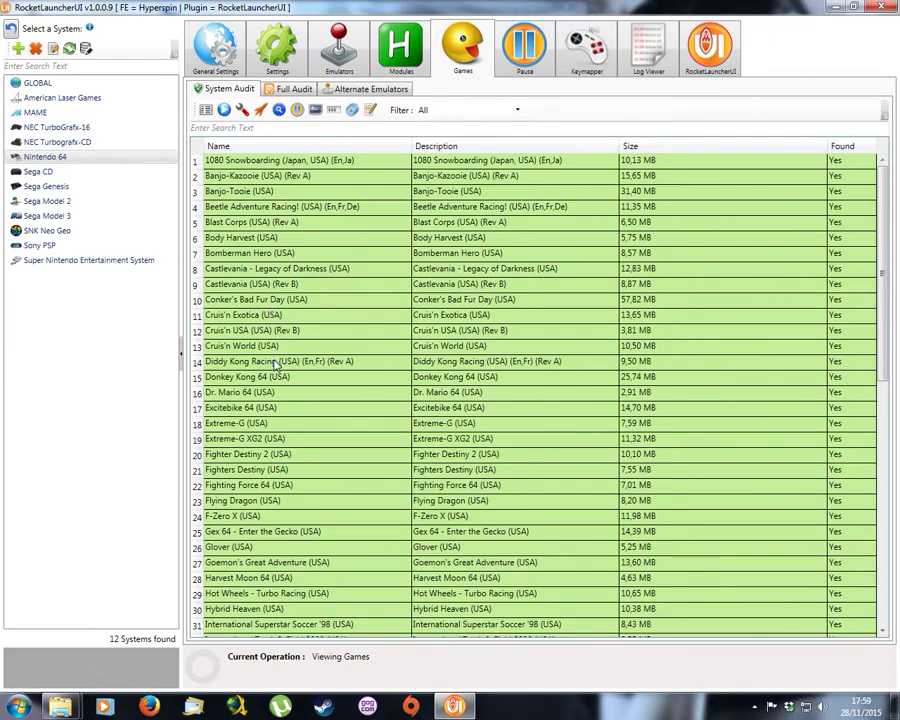
click(258, 426)
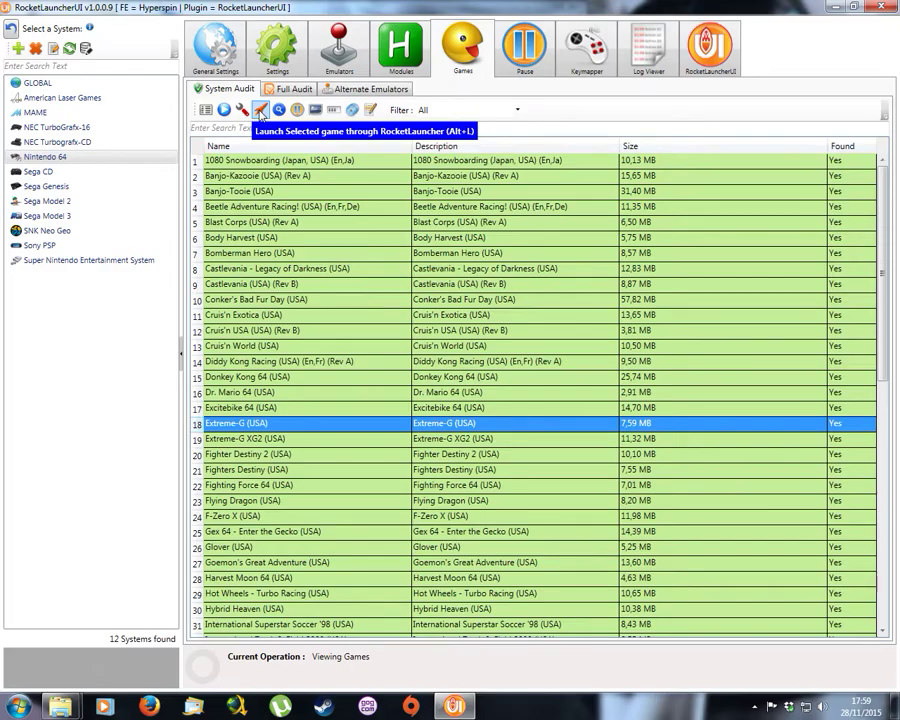
click(260, 112)
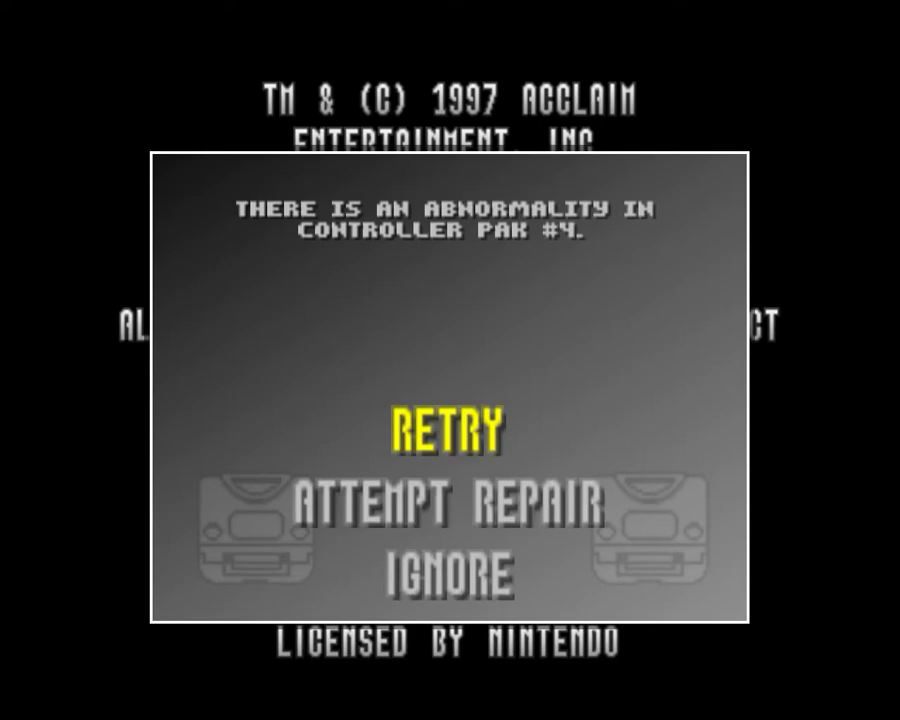
Ignore the Controller Pak #4 abnormality, acknowledge the save warning, and exit Extreme-G back to the games list
key(Down)
key(Down)
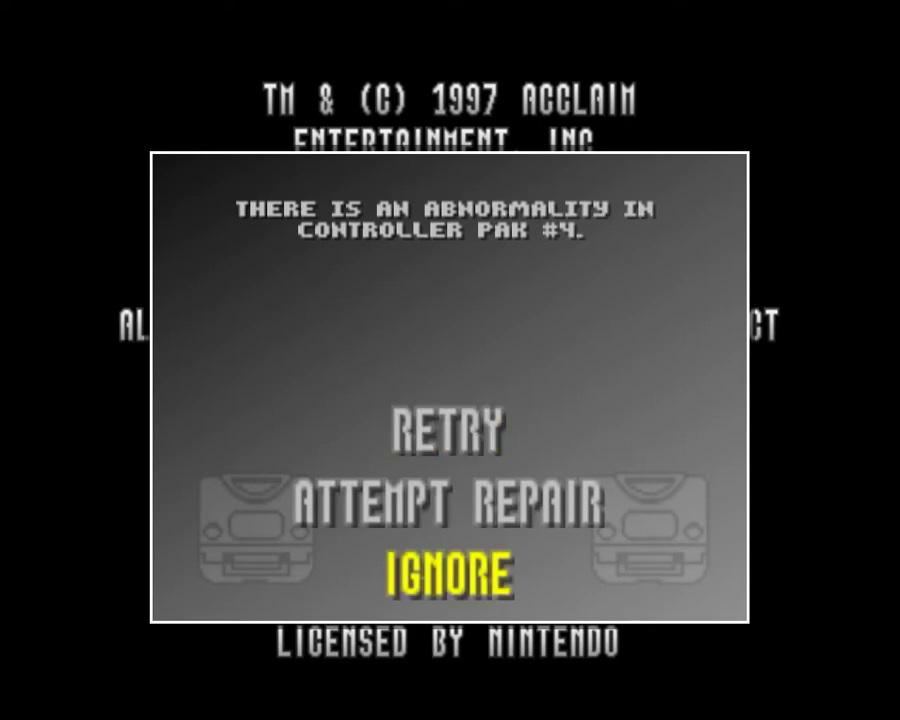
key(Down)
key(Up)
key(Return)
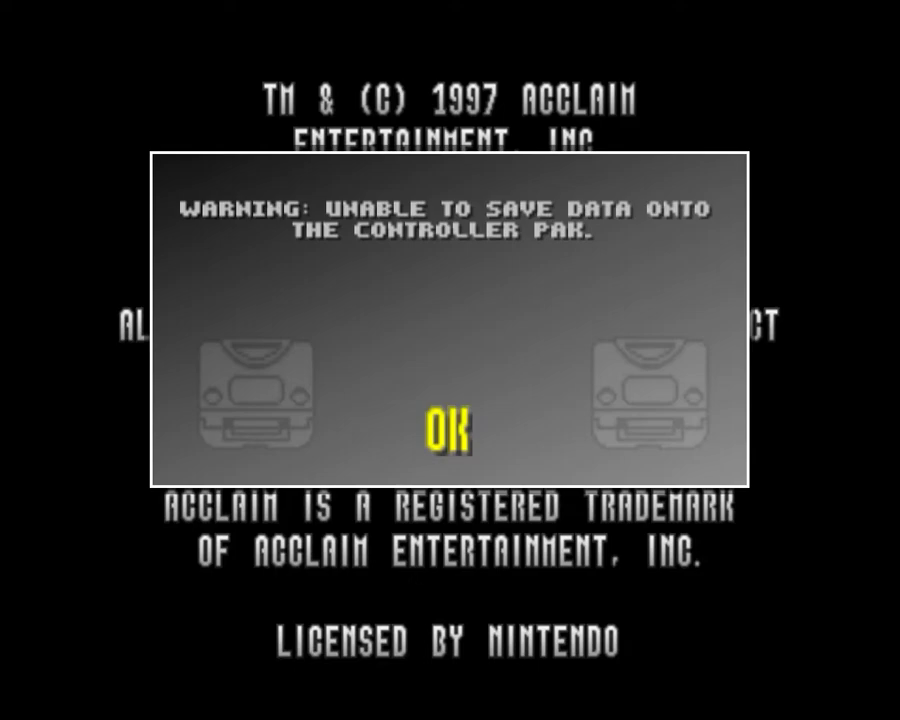
key(Return)
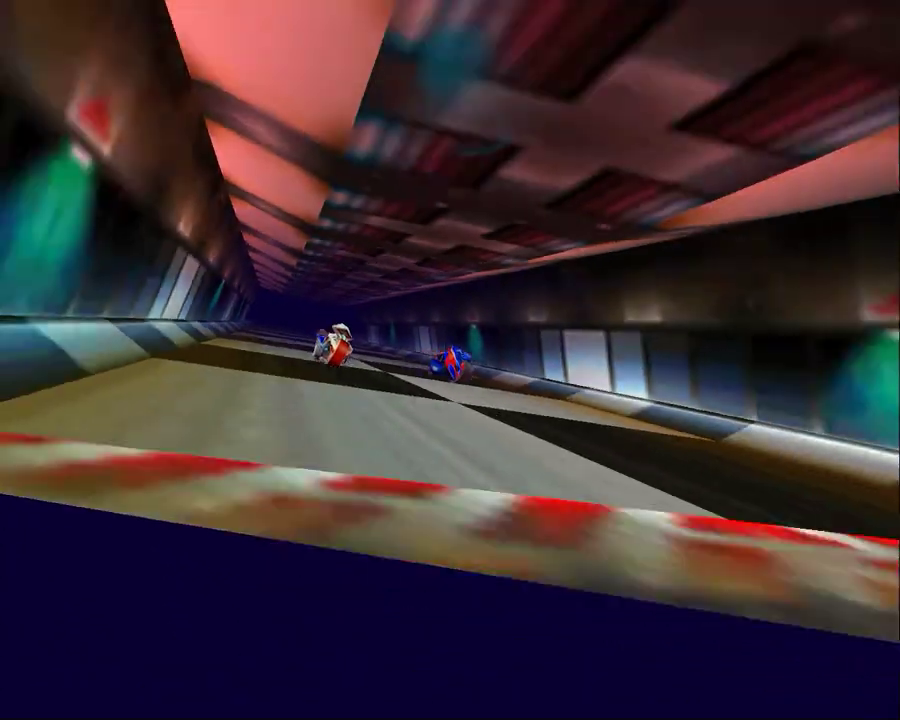
key(Escape)
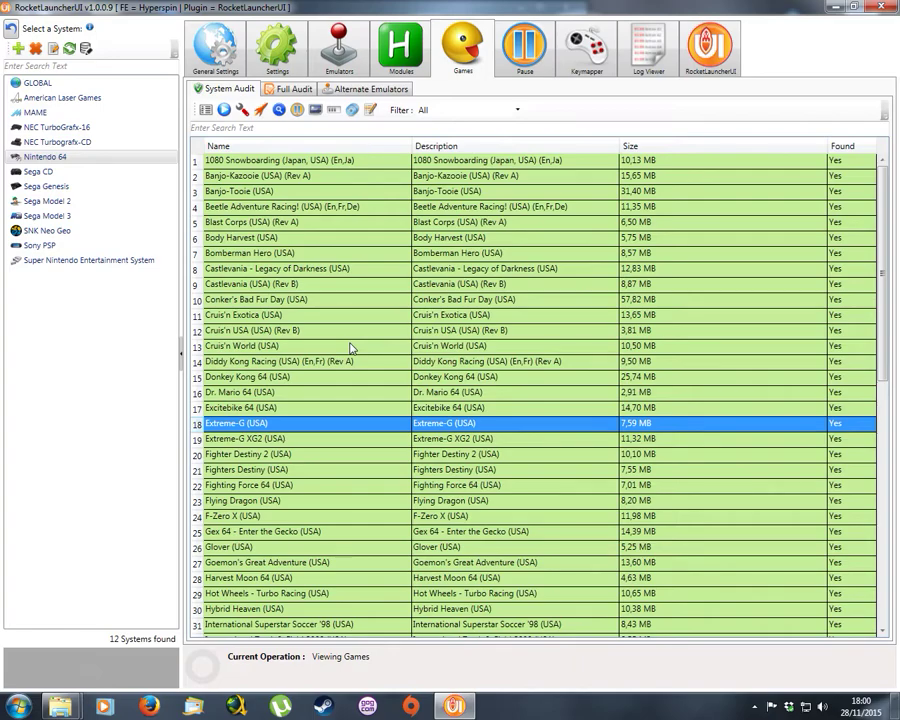
Set Project 64 2.2.0.3 as the default emulator for Nintendo 64
scroll(349, 347, down, 8)
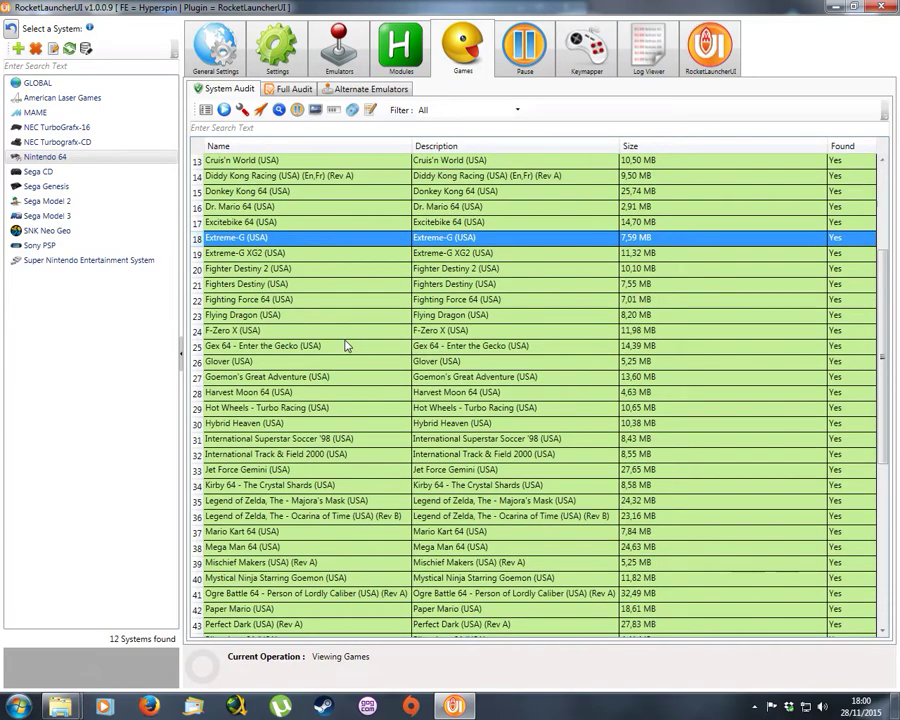
scroll(345, 343, up, 8)
click(338, 64)
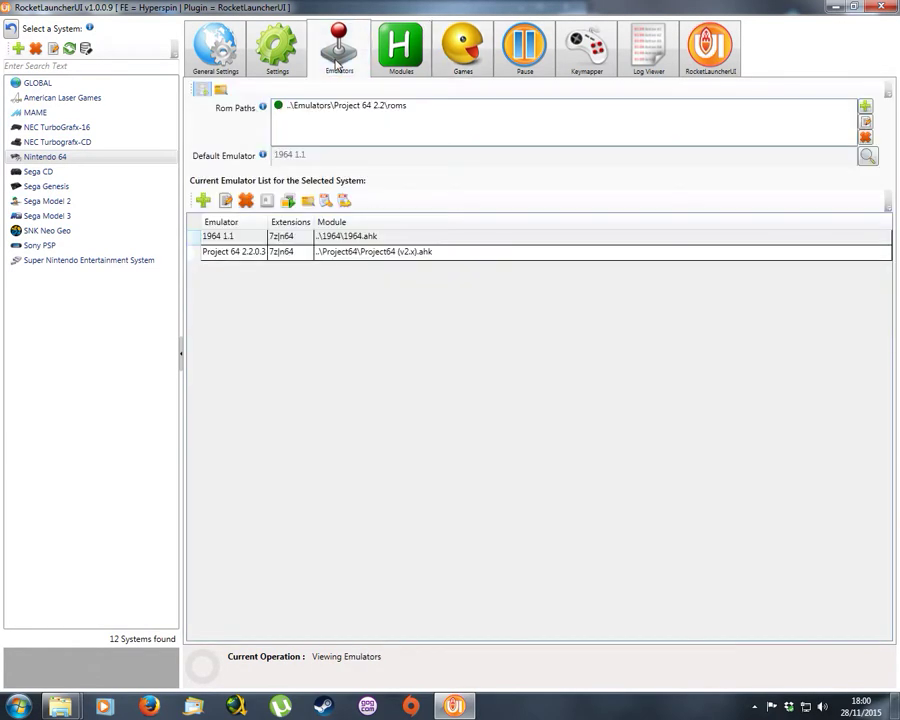
click(858, 158)
click(368, 246)
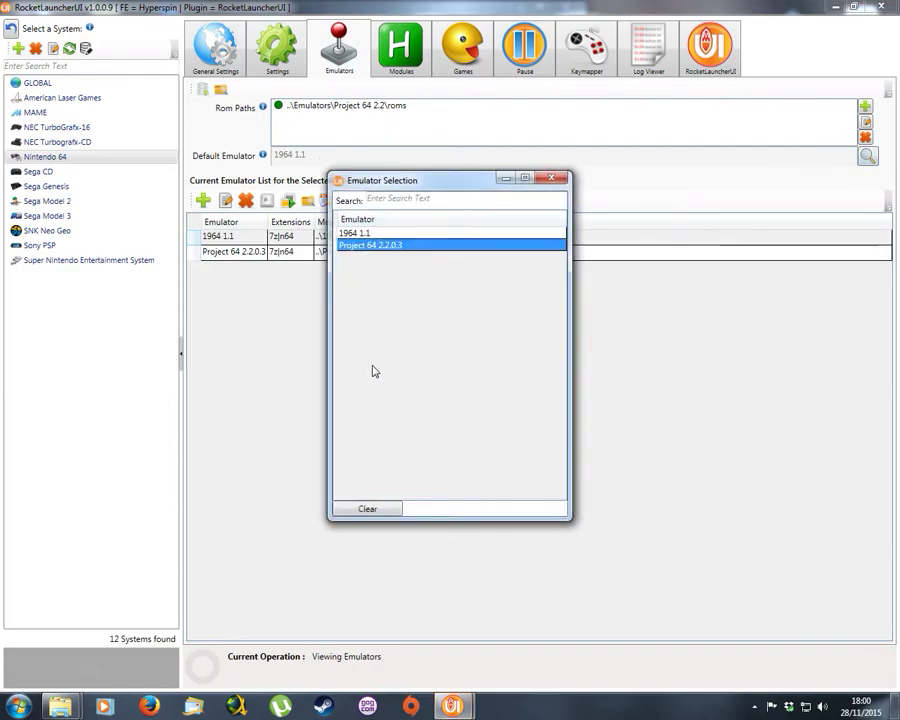
double_click(371, 248)
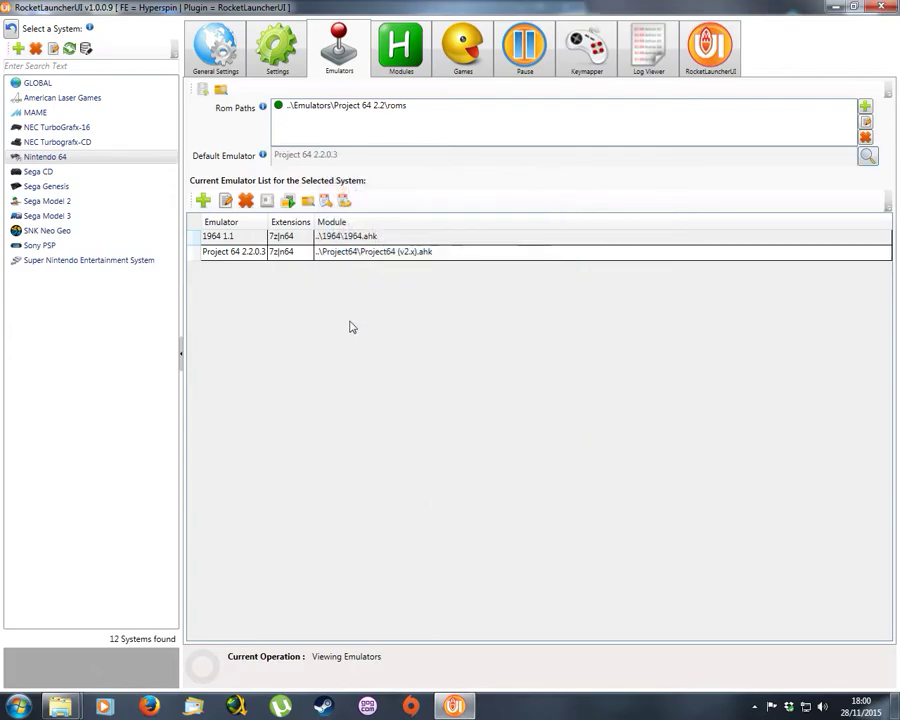
click(405, 55)
click(463, 70)
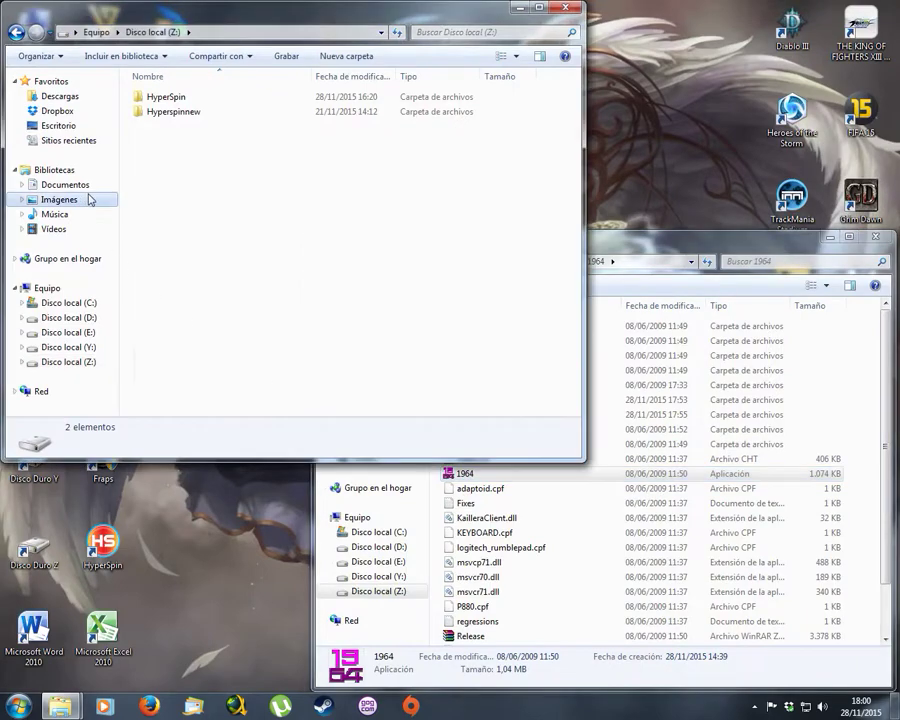
In File Explorer, open the Media folder inside HyperSpin on drive Z
click(90, 199)
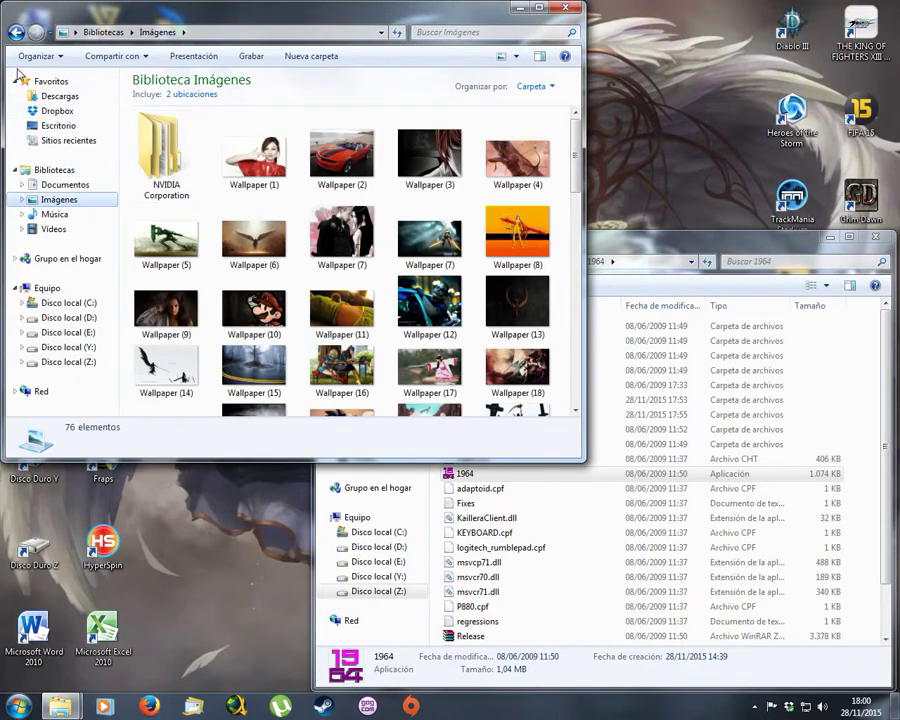
click(16, 32)
double_click(165, 98)
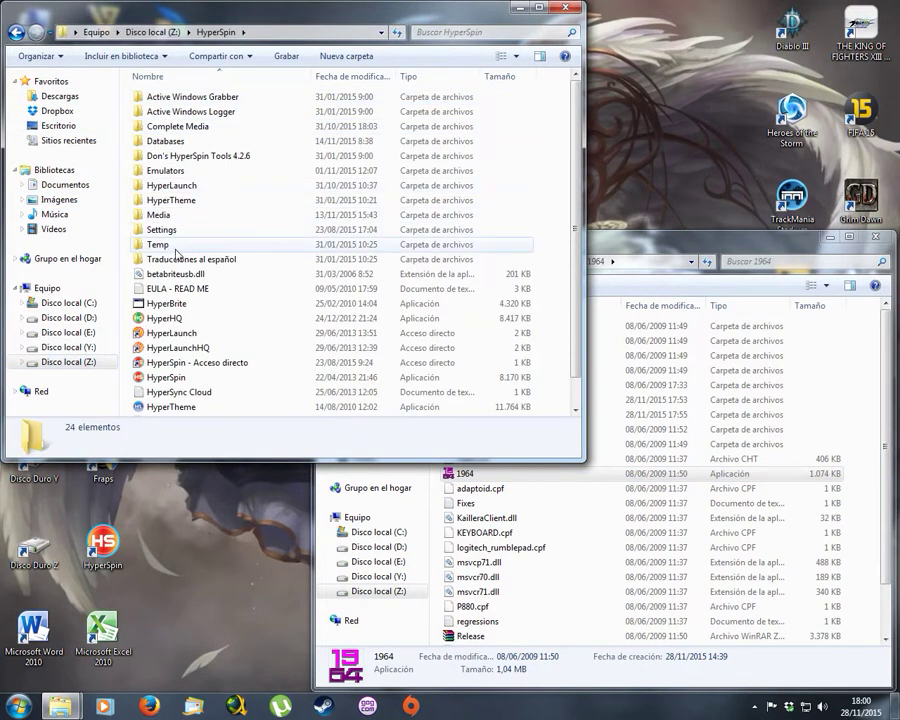
click(175, 215)
double_click(175, 215)
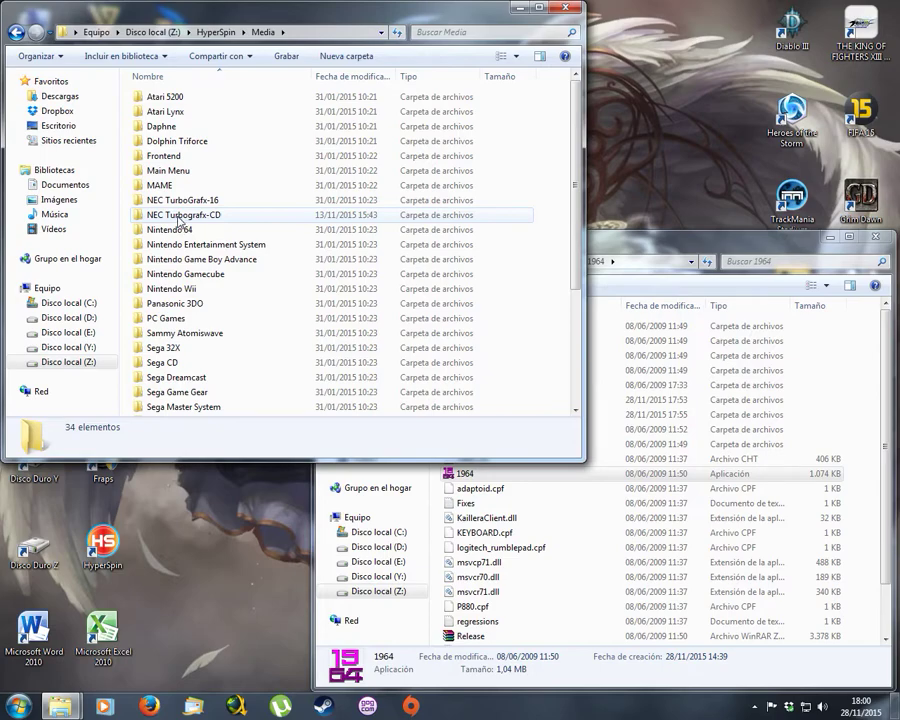
Open Hyperspinnew's Media folder in the second Explorer window
click(490, 488)
click(325, 262)
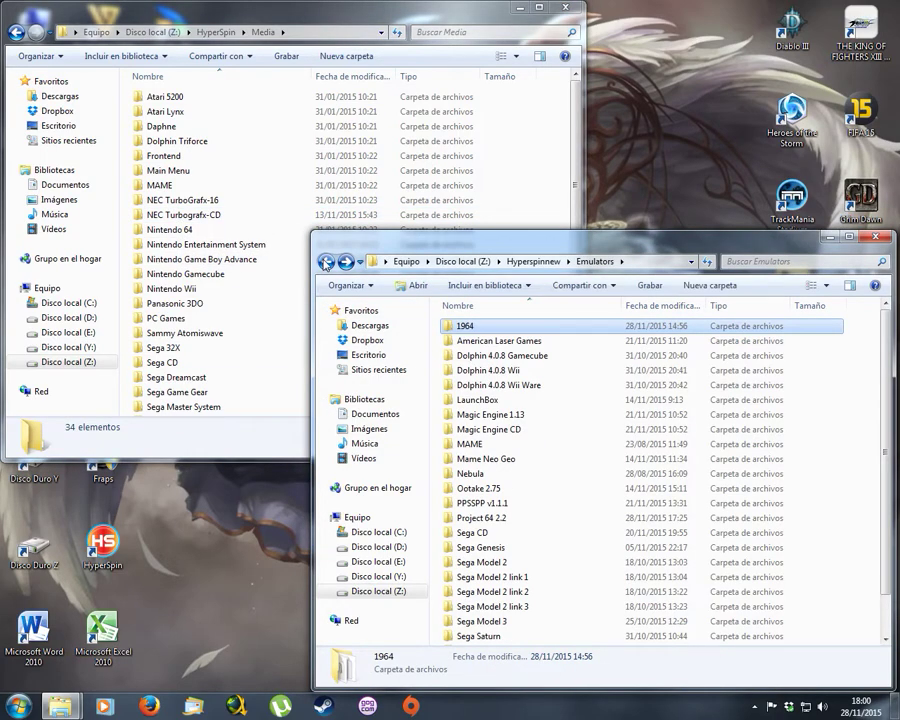
click(325, 262)
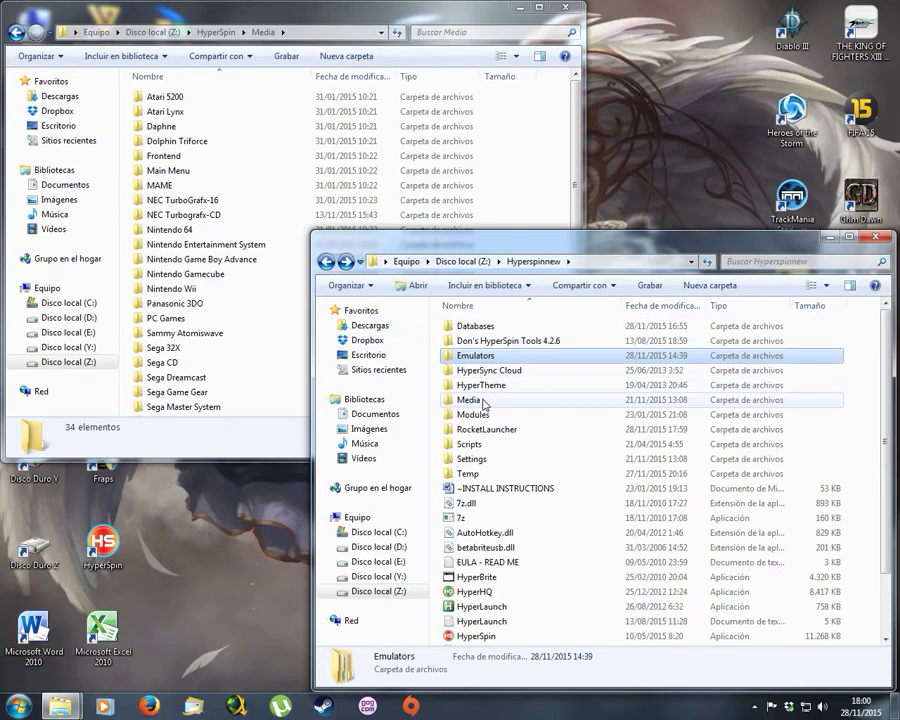
double_click(484, 401)
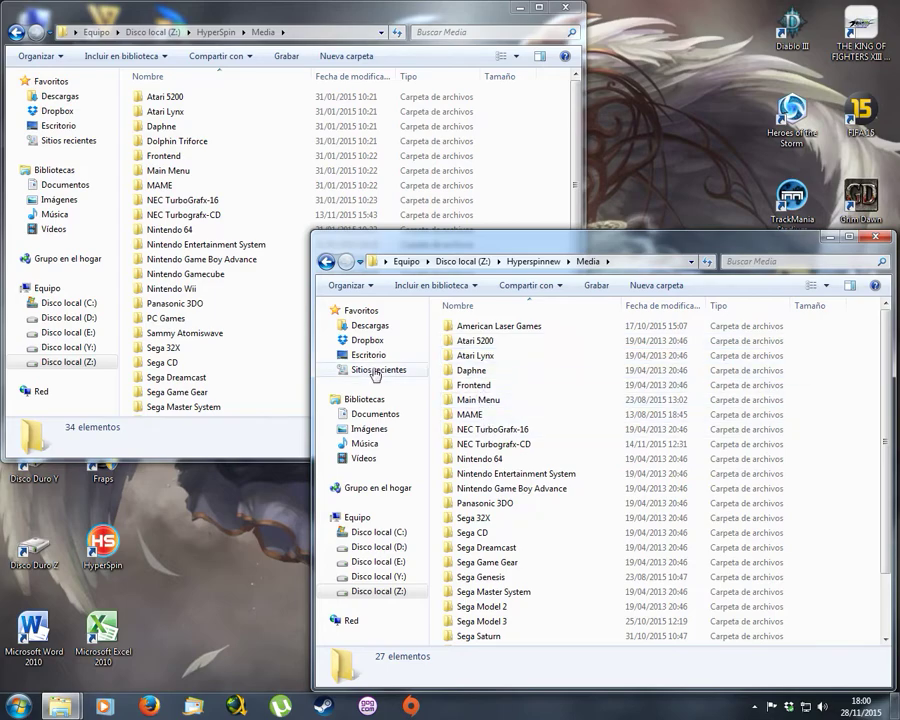
Copy the Nintendo 64 folder from HyperSpin's Media into Hyperspinnew's Media, merging all folders and replacing all conflicting files
click(183, 234)
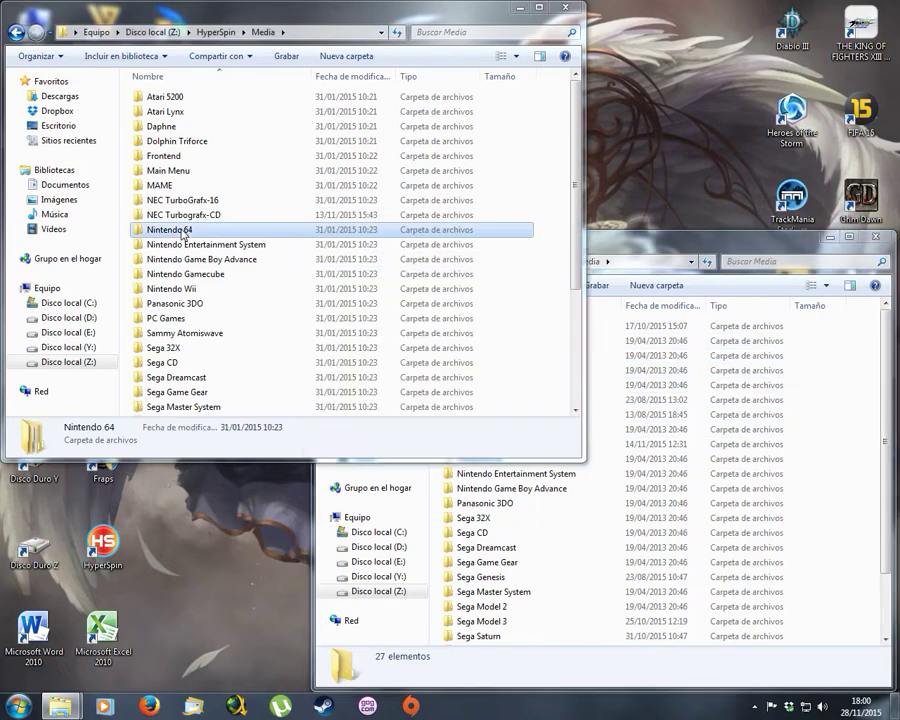
click(505, 533)
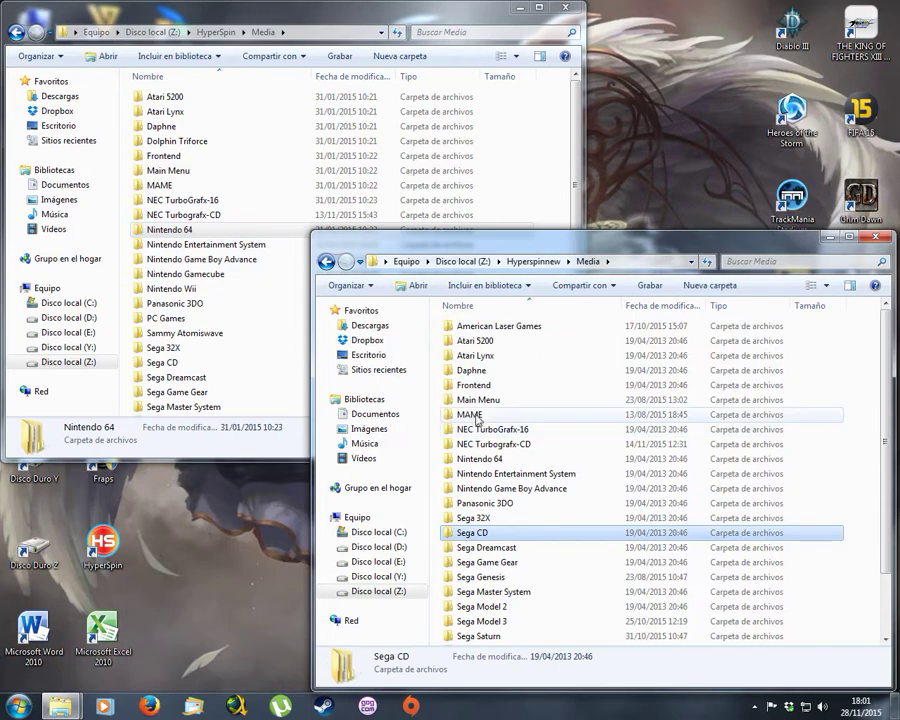
click(860, 412)
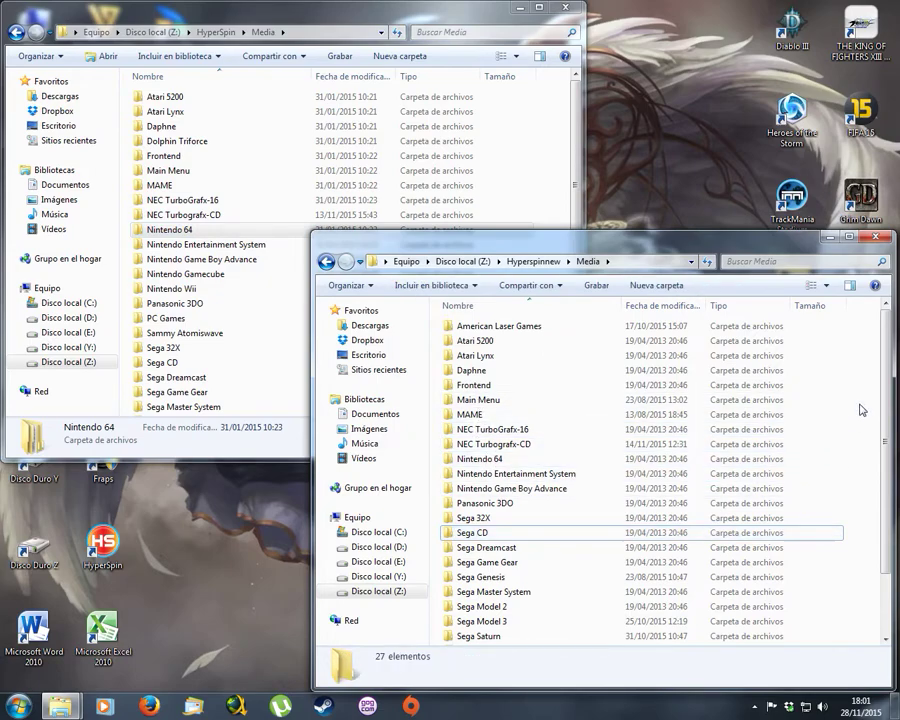
key(ctrl+v)
click(504, 492)
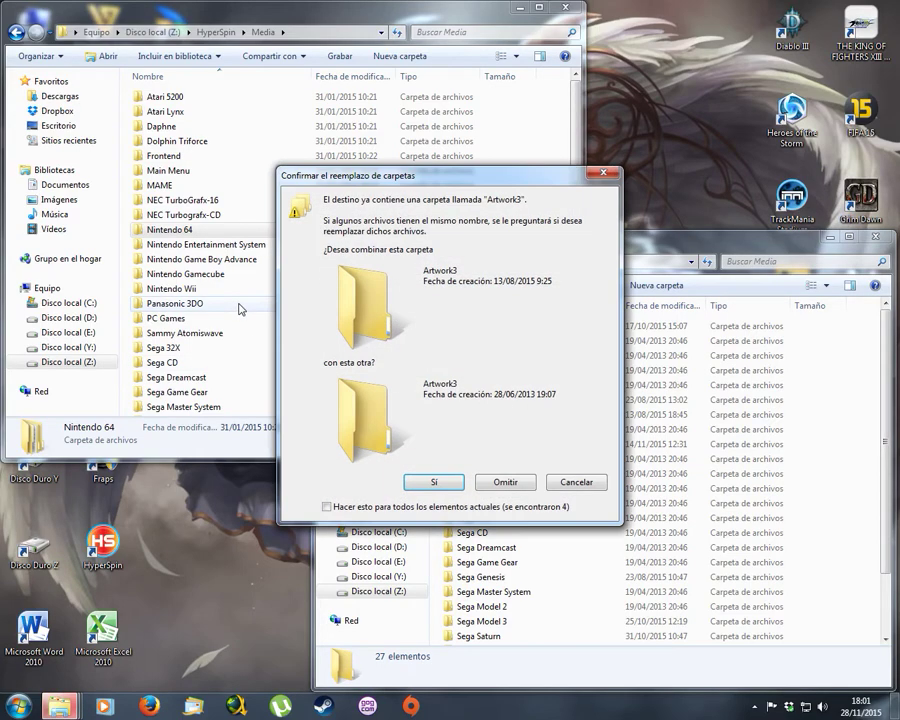
click(326, 507)
key(Return)
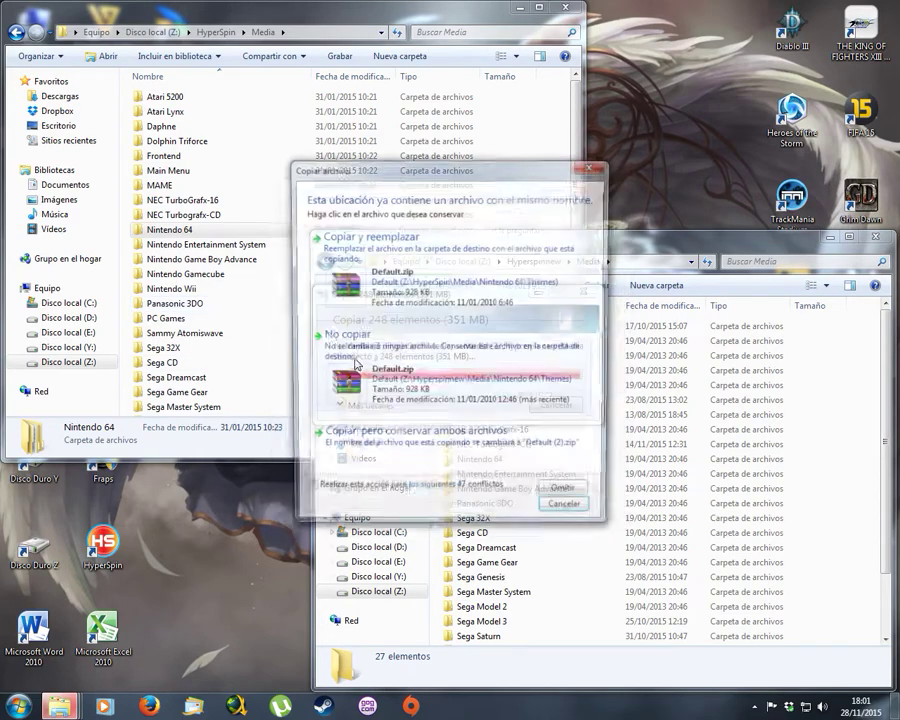
click(307, 493)
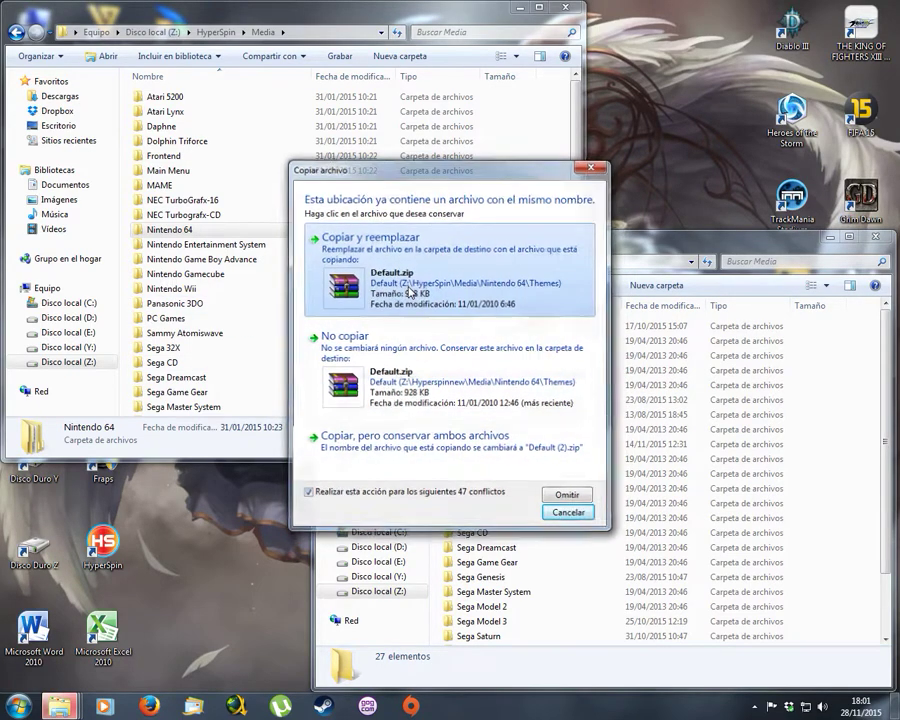
click(360, 236)
Open the Images folder of Main Menu inside HyperSpin's Media folder
click(52, 75)
key(BackSpace)
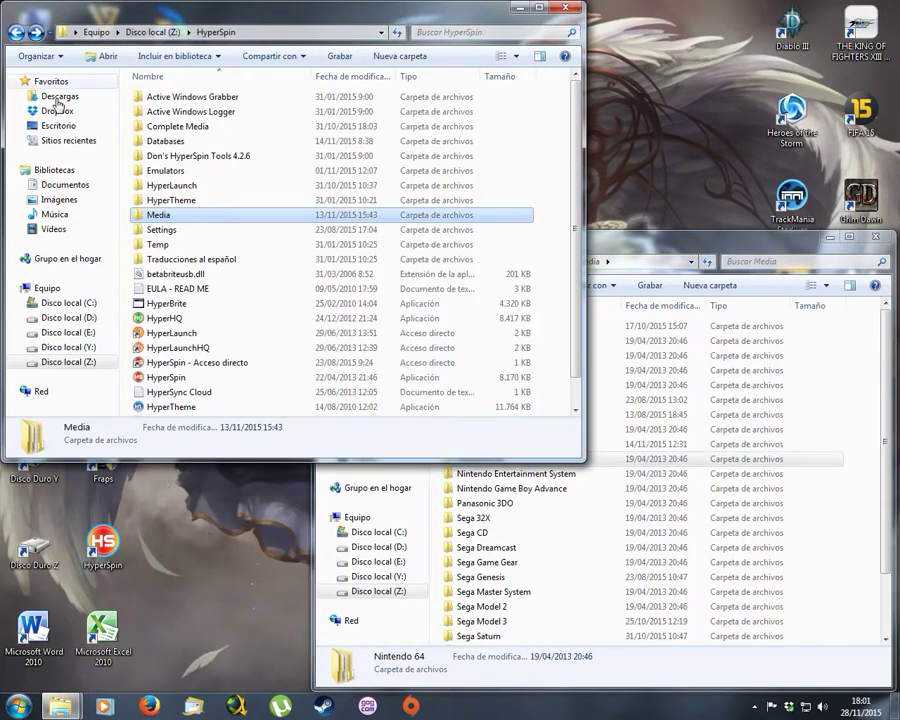
double_click(166, 217)
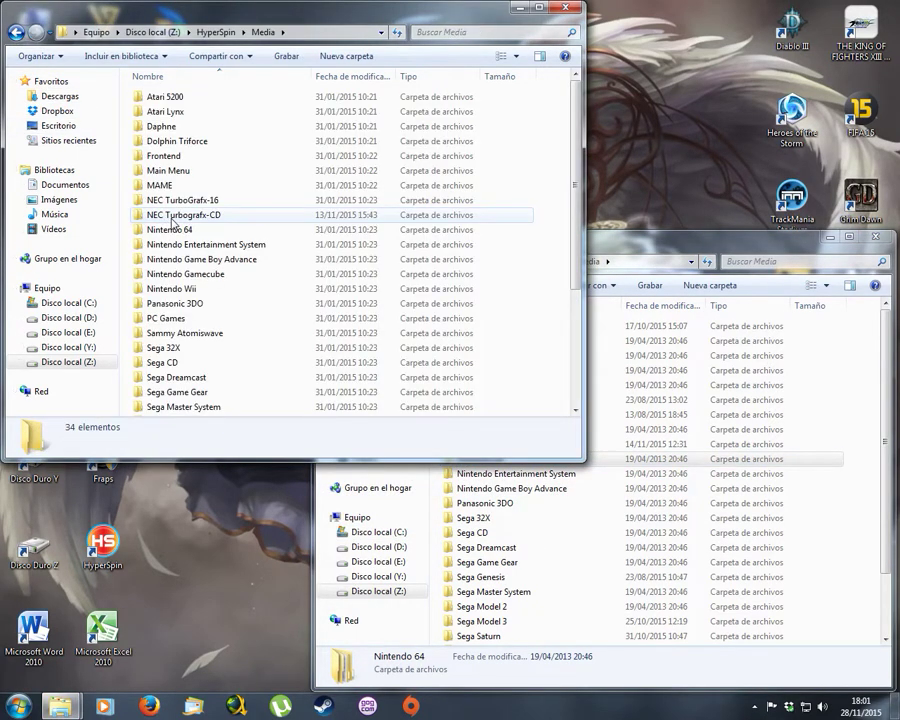
click(174, 171)
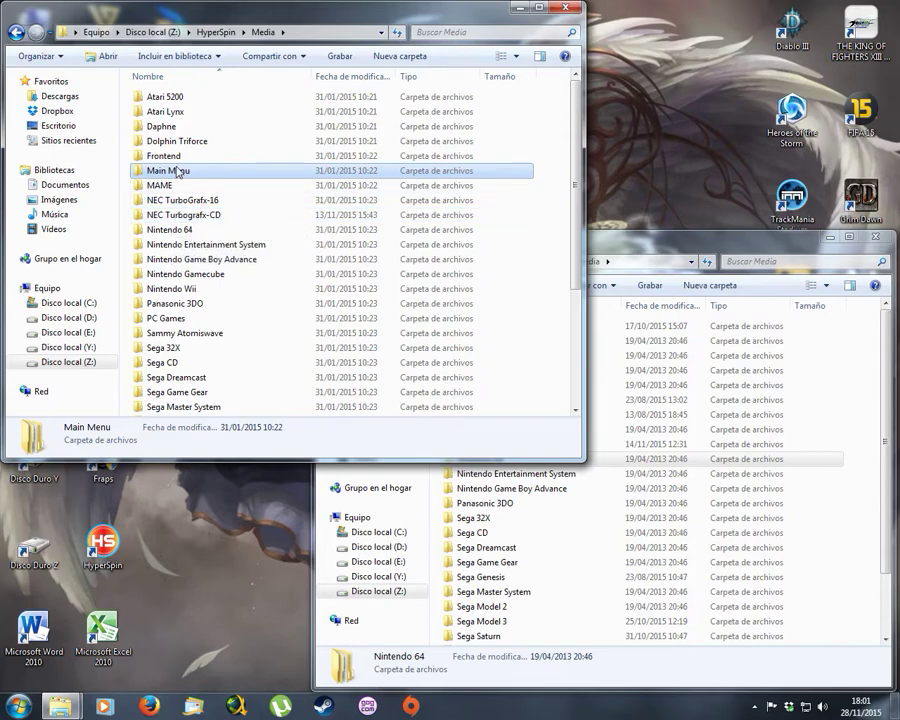
double_click(178, 172)
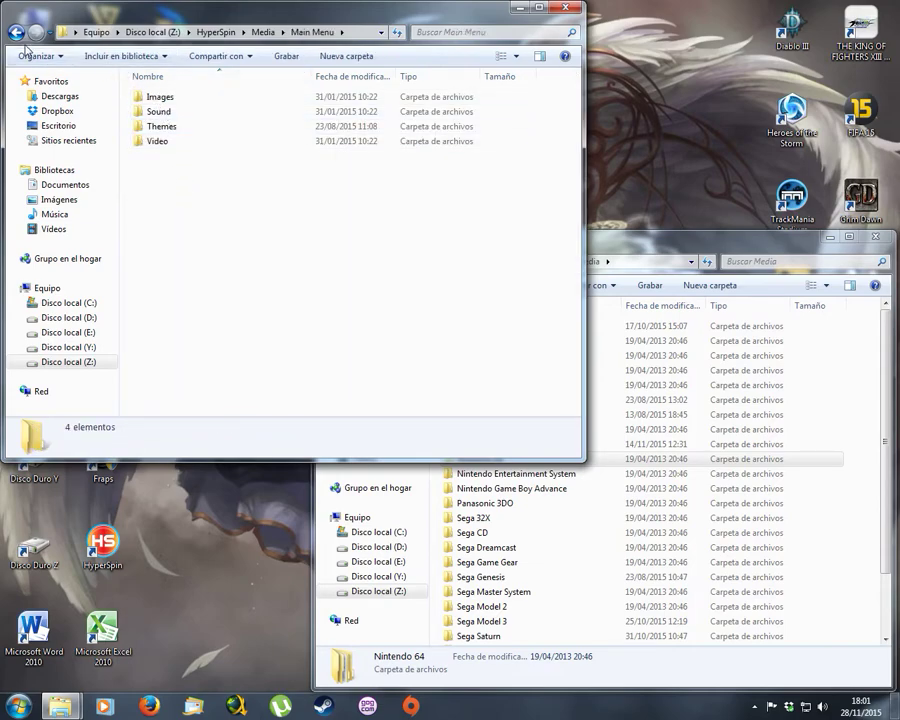
double_click(152, 96)
Open the Wheel images folder of Main Menu inside Hyperspinnew's Media folder
click(478, 577)
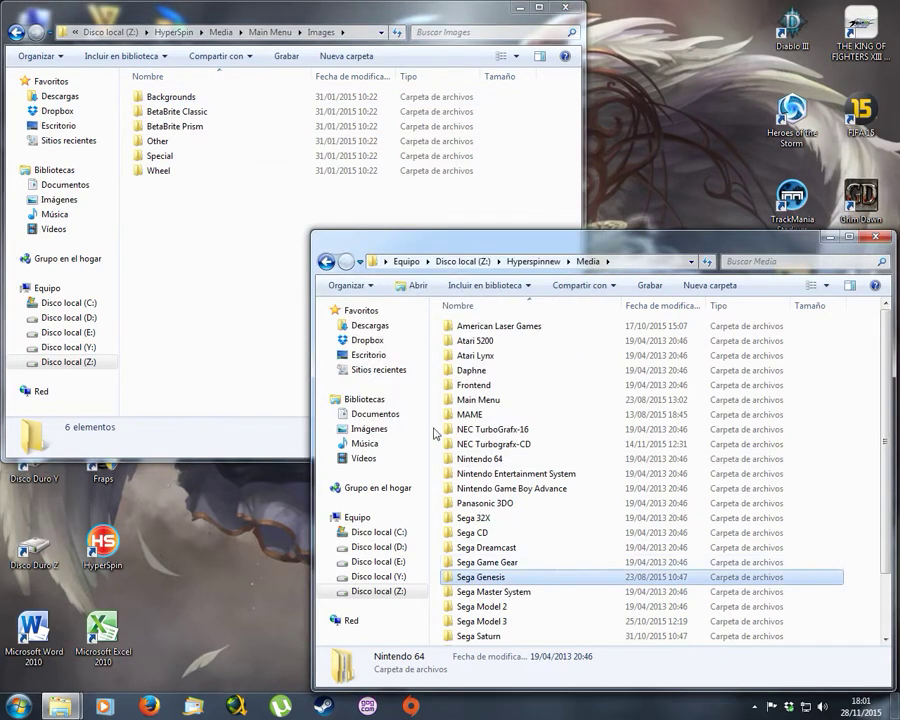
double_click(478, 400)
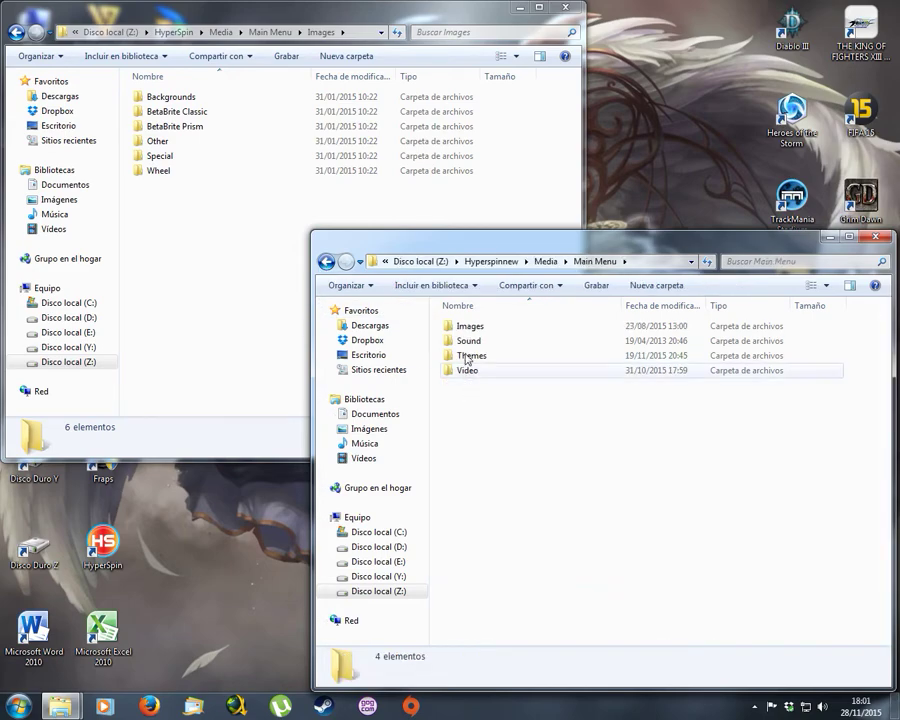
click(467, 328)
double_click(467, 328)
double_click(466, 404)
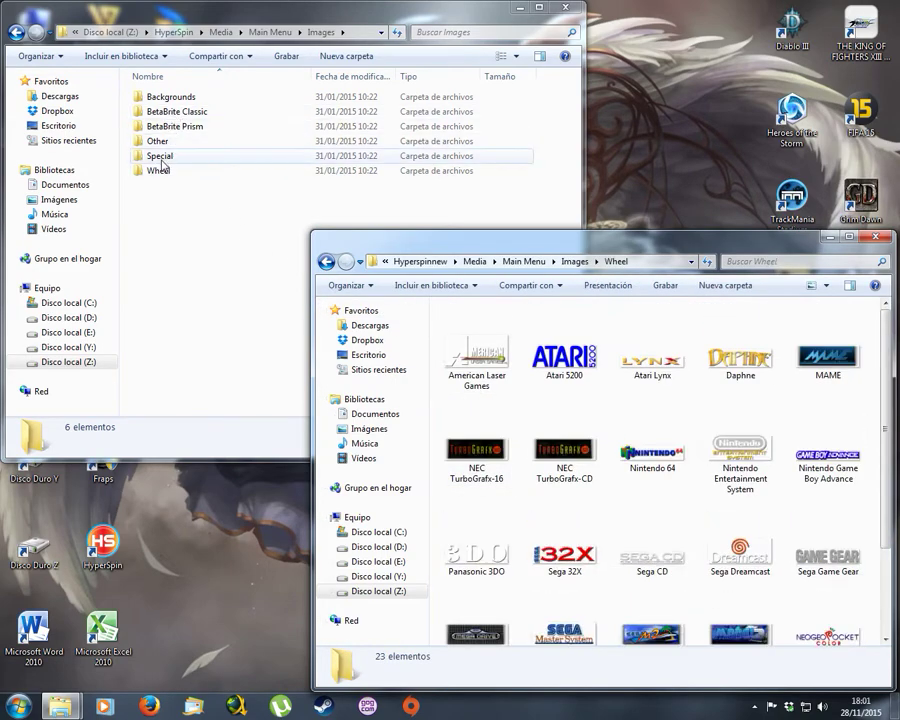
Copy Nintendo 64.png from HyperSpin's Main Menu Wheel folder into Hyperspinnew's Wheel folder, replacing the existing file, and return to HyperSpin's Images folder
double_click(160, 170)
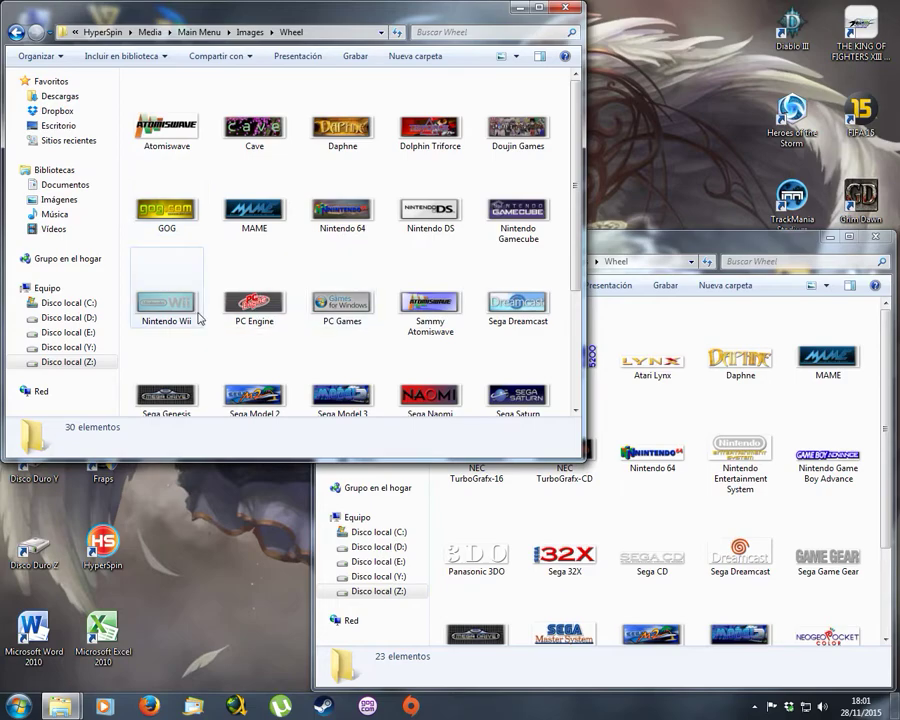
click(361, 224)
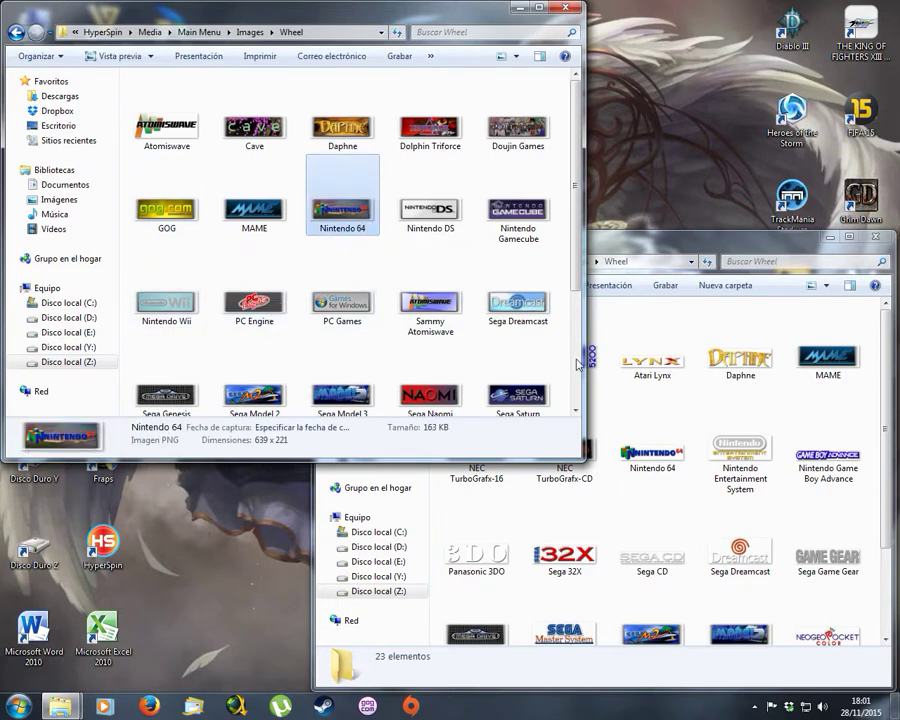
click(611, 356)
key(ctrl+v)
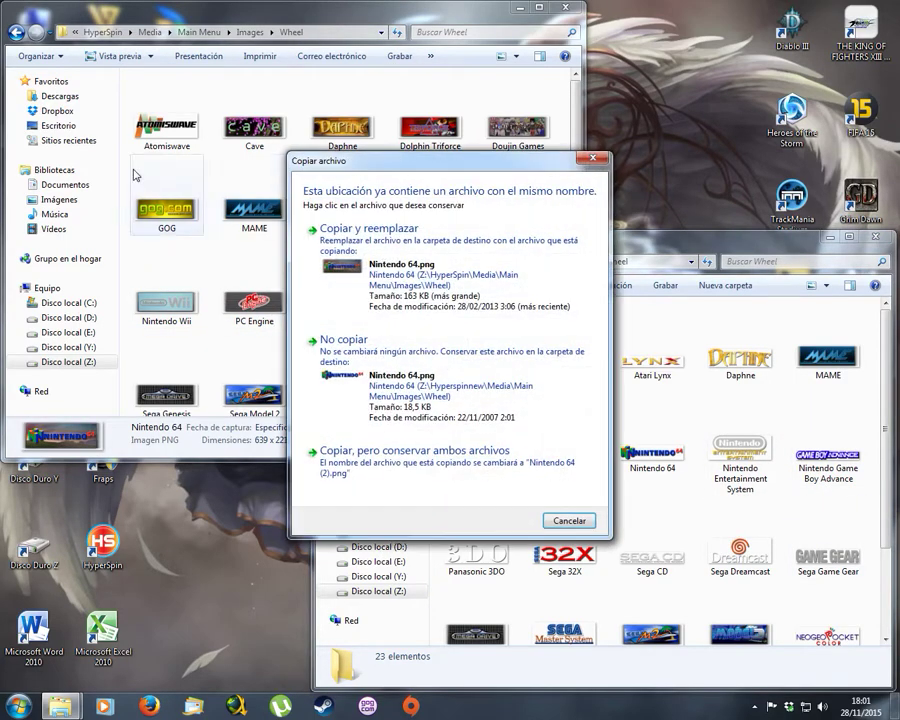
click(335, 229)
click(16, 32)
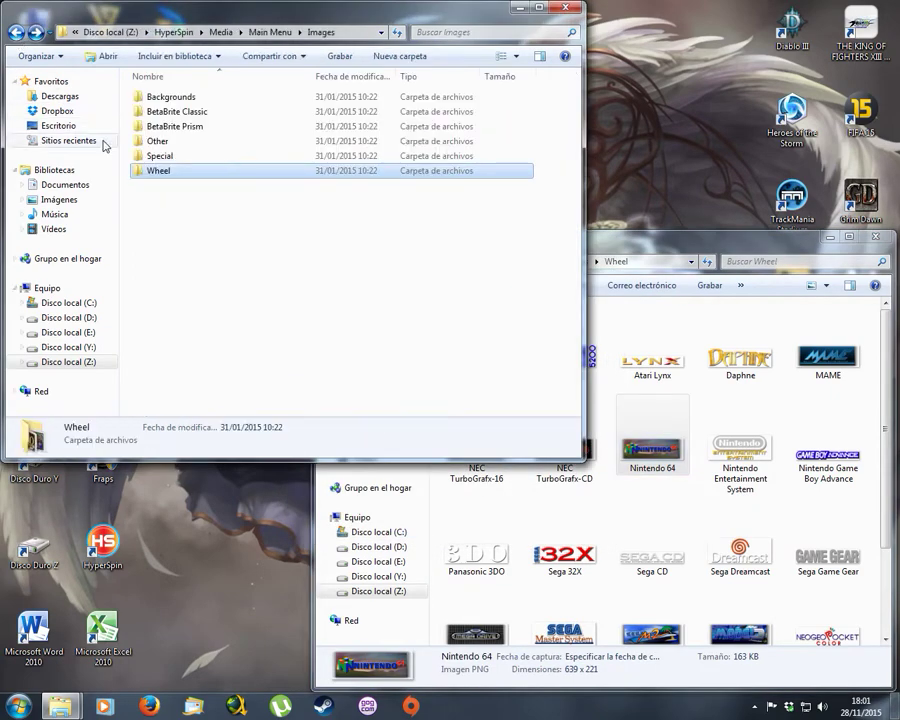
Copy the Nintendo 64 theme archive from HyperSpin's Main Menu Themes folder into Hyperspinnew's Main Menu Wheel images folder
click(16, 32)
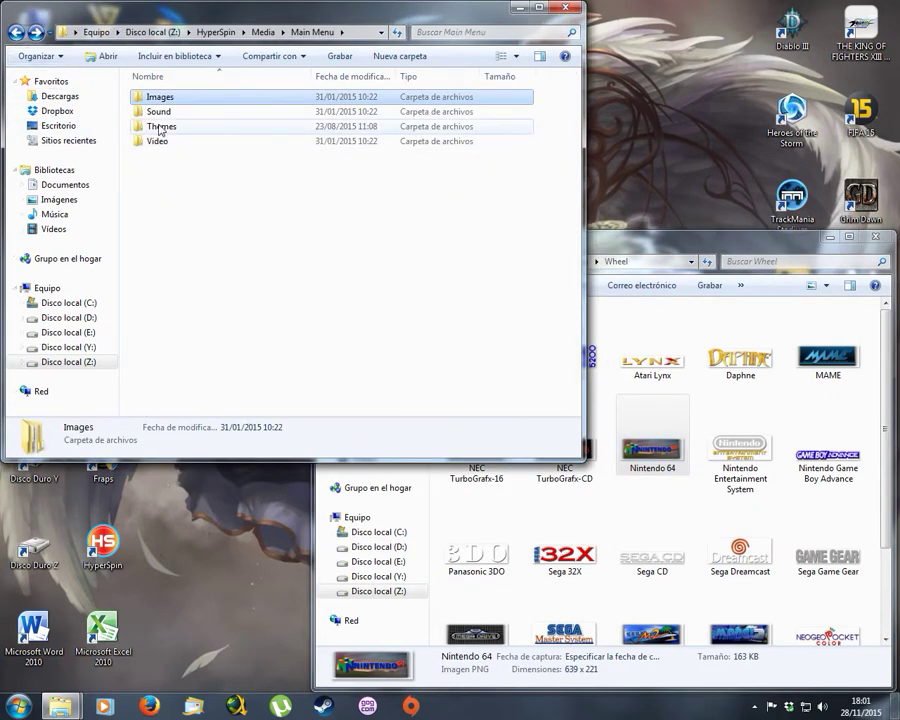
double_click(160, 128)
click(177, 202)
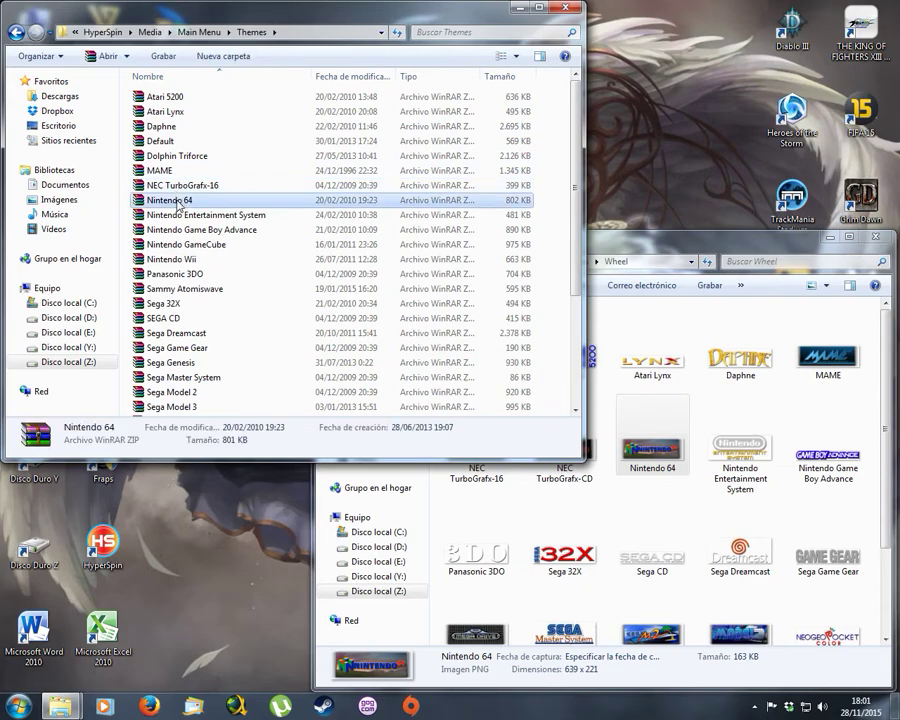
drag(177, 202, 870, 420)
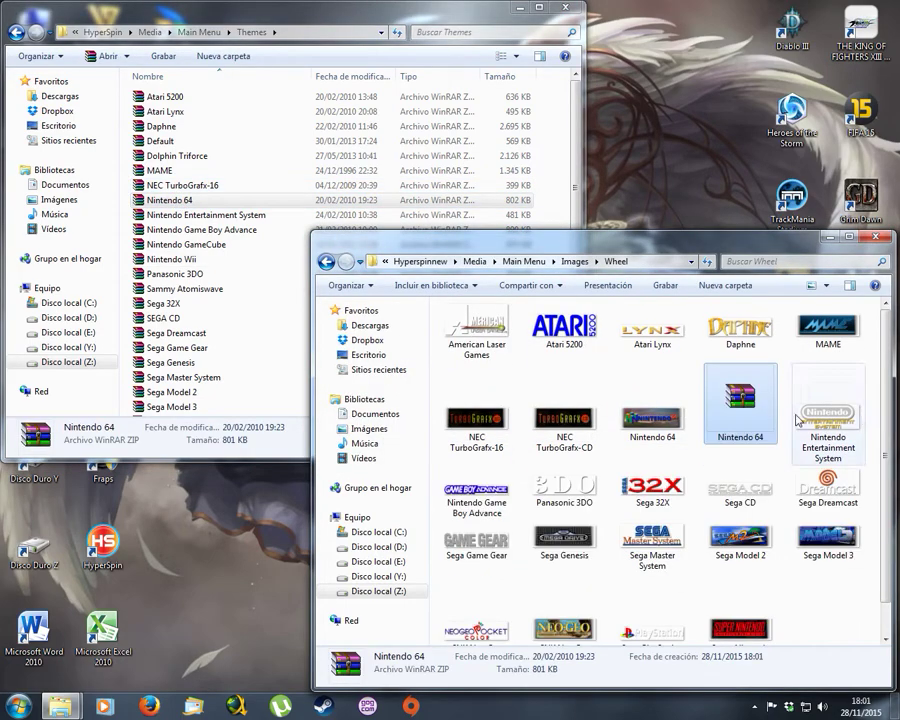
Copy the Nintendo 64 video from HyperSpin's Main Menu Video folder into Hyperspinnew's Main Menu Wheel images folder
click(16, 32)
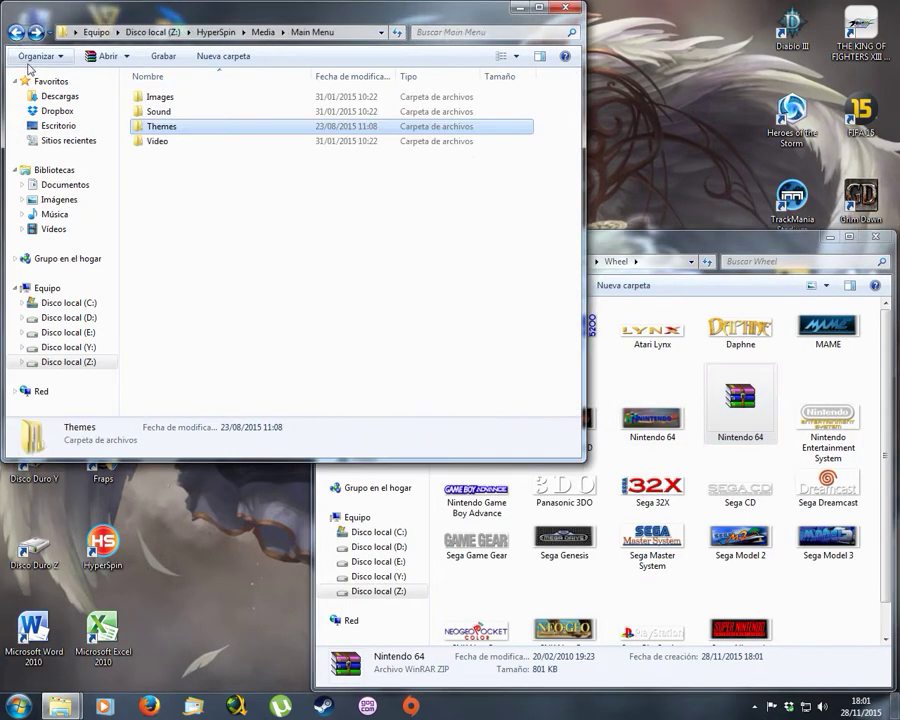
double_click(157, 141)
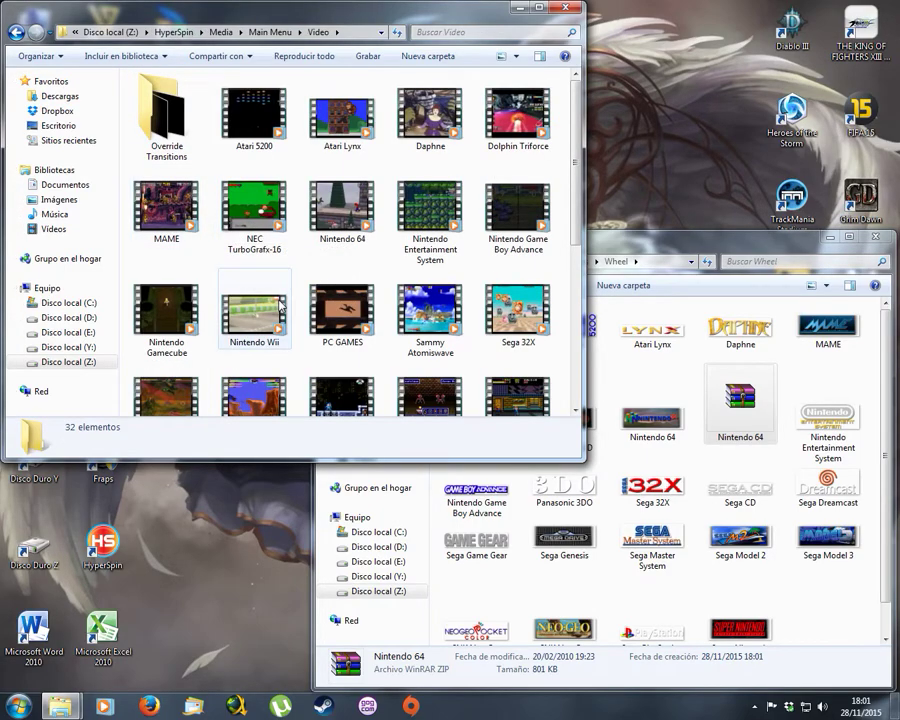
click(368, 215)
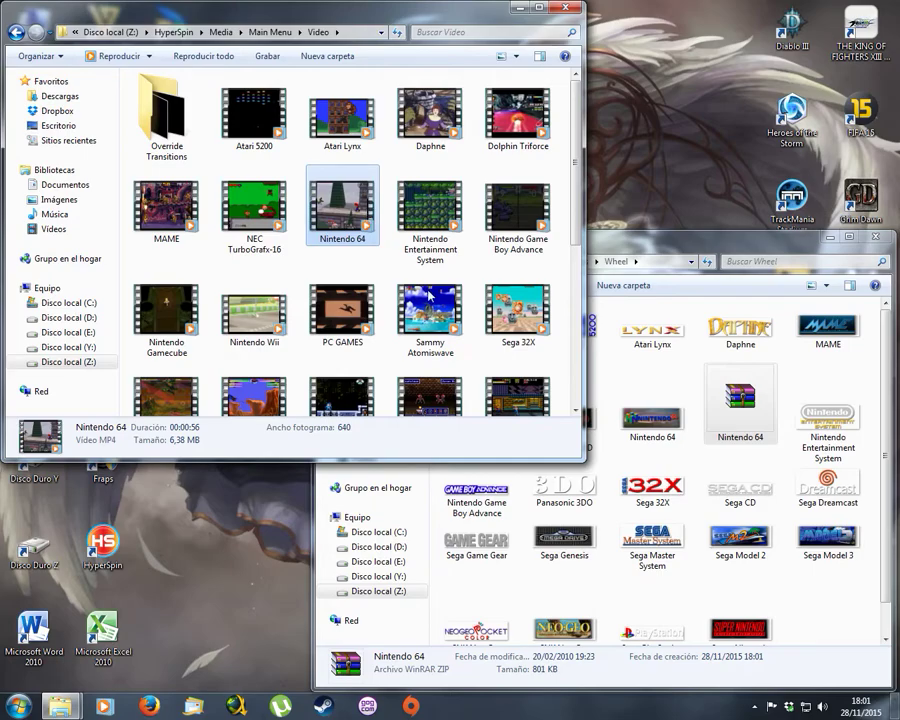
click(832, 592)
key(ctrl+v)
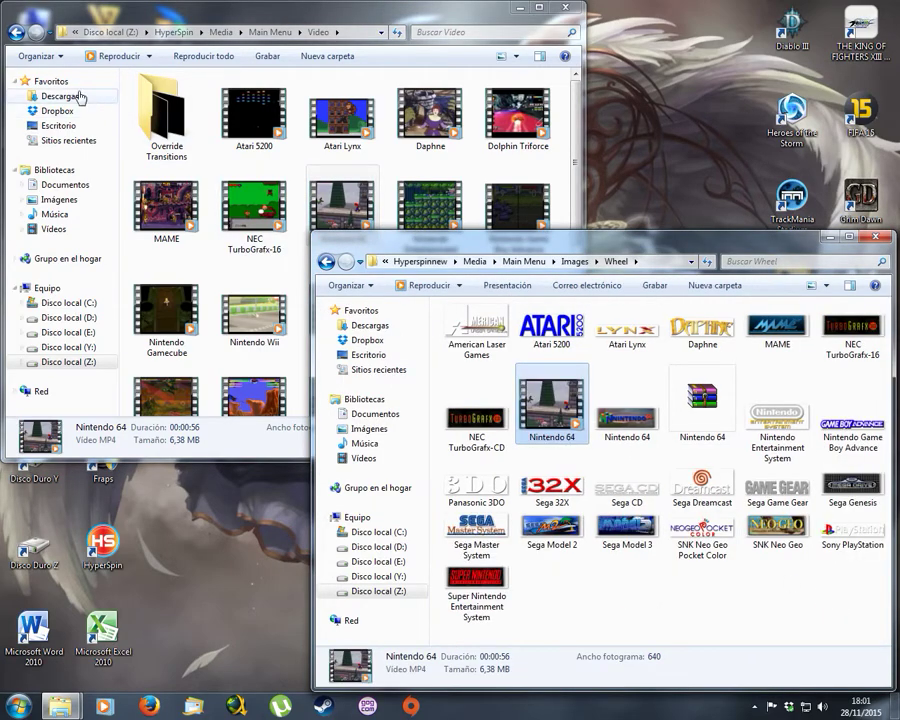
Return both Explorer windows to the root of drive Z:
click(16, 32)
click(16, 32)
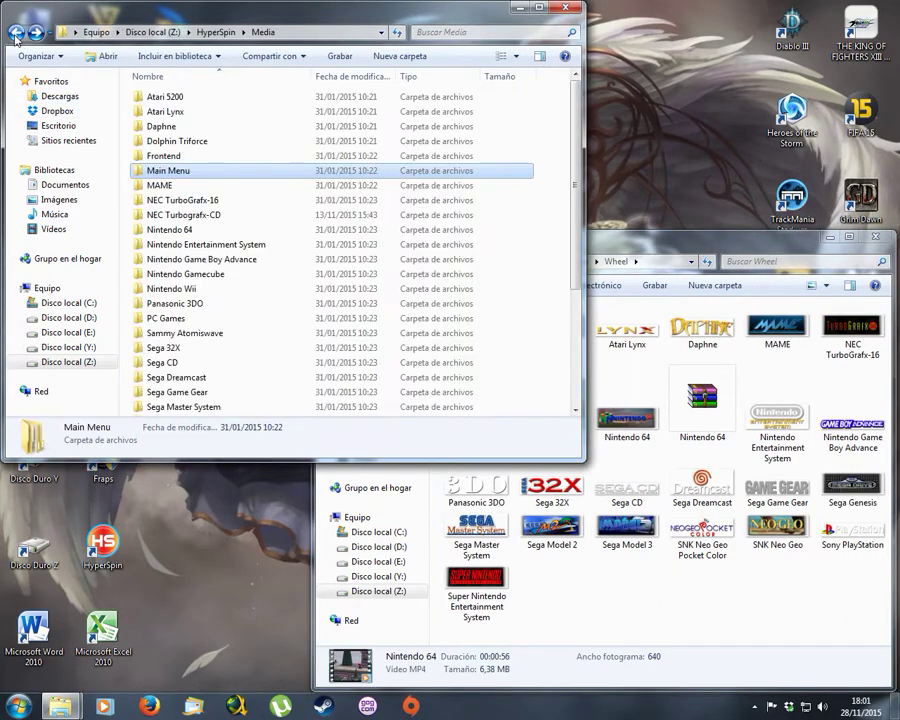
click(75, 367)
click(400, 665)
click(378, 648)
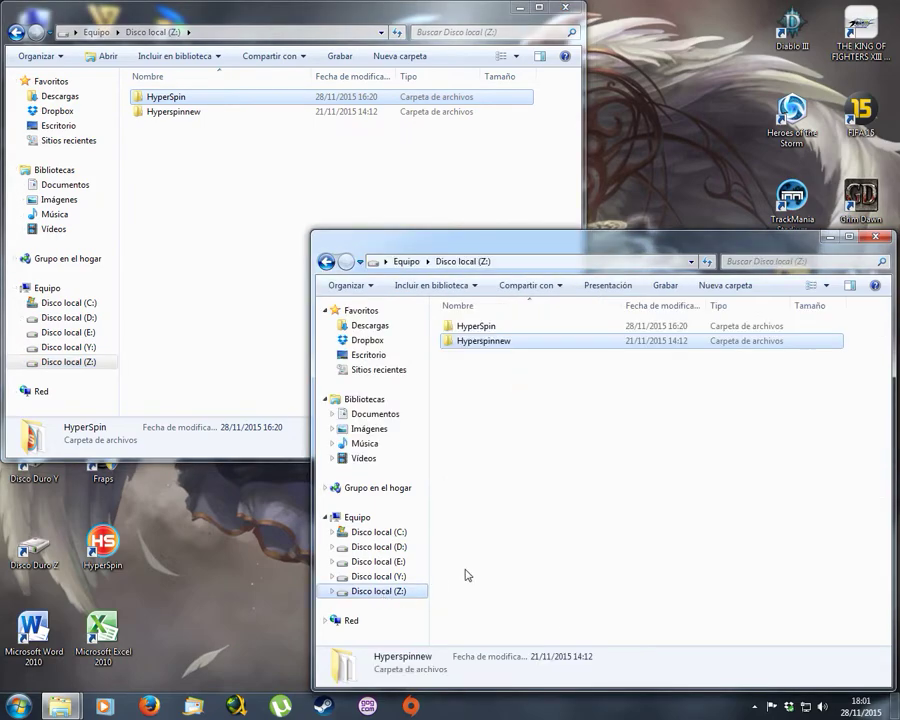
Start HyperSpin from the Hyperspinnew folder and open the Nintendo 64 system's game wheel
double_click(490, 341)
scroll(493, 540, down, 2)
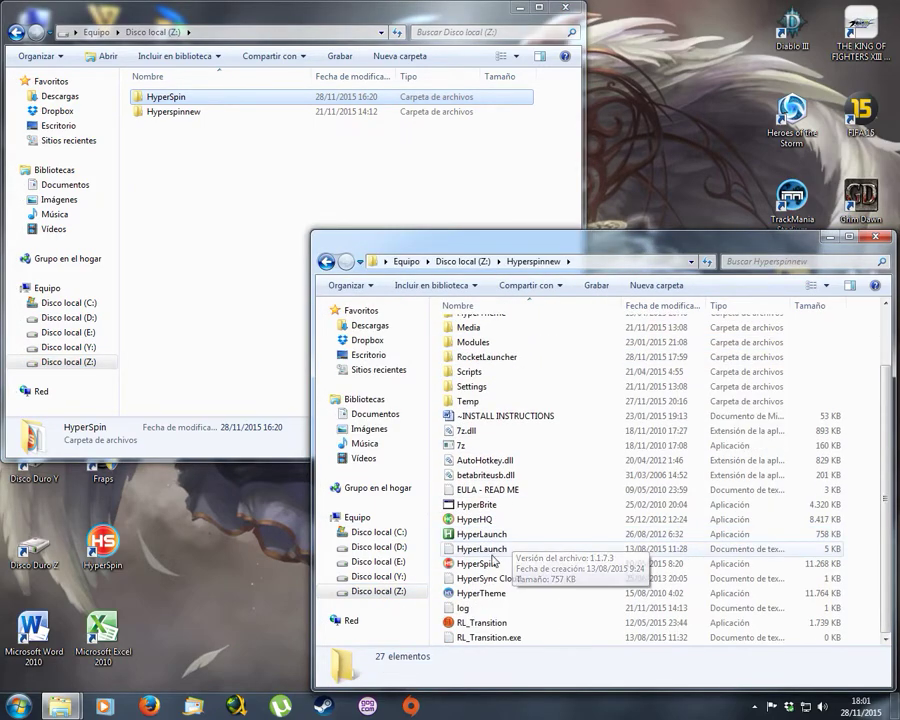
double_click(476, 563)
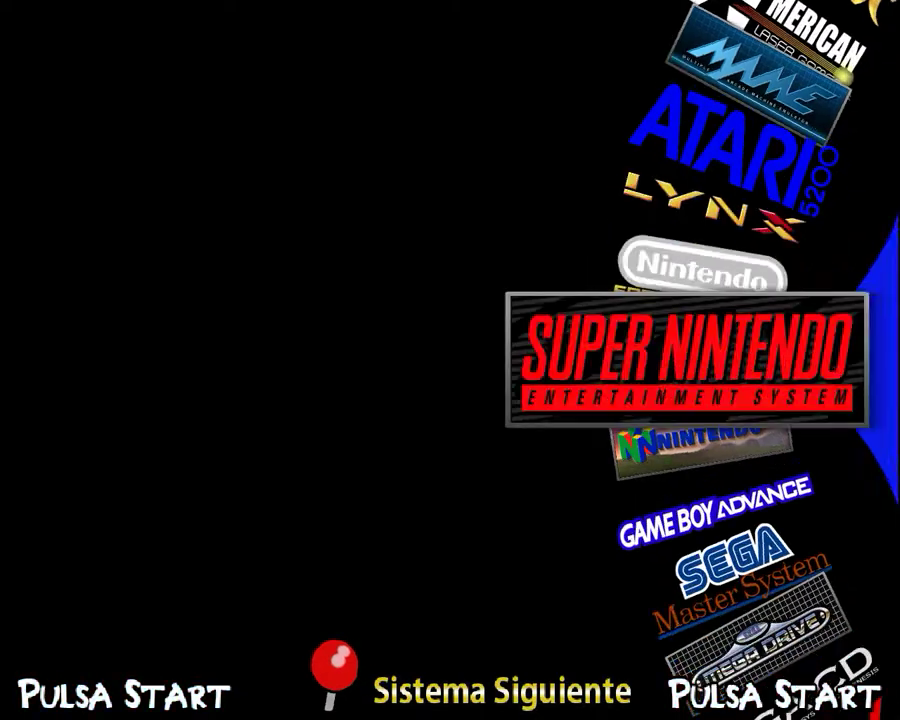
key(Down)
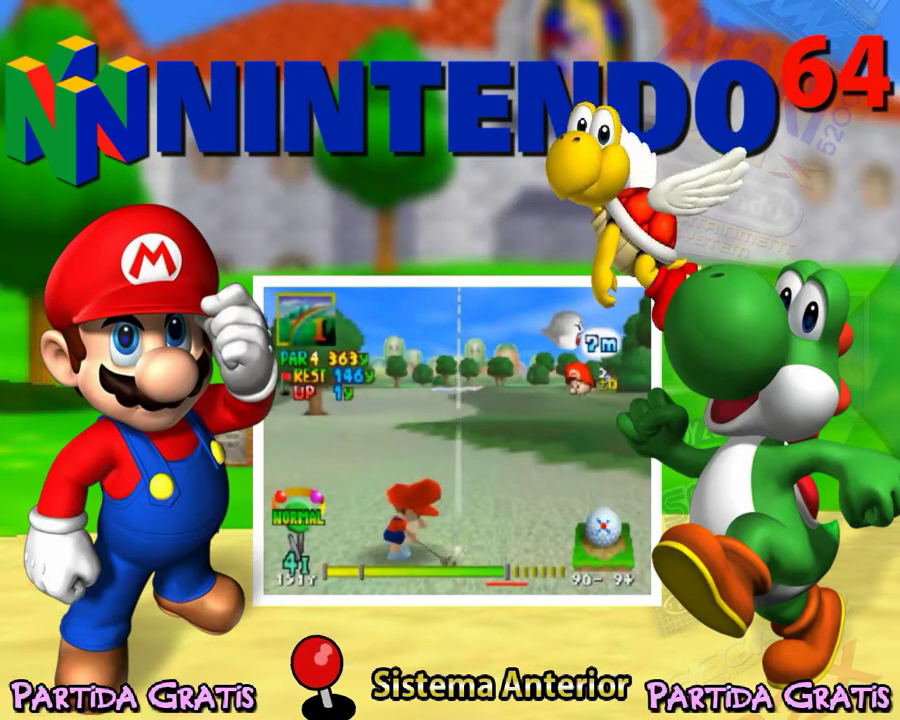
key(Return)
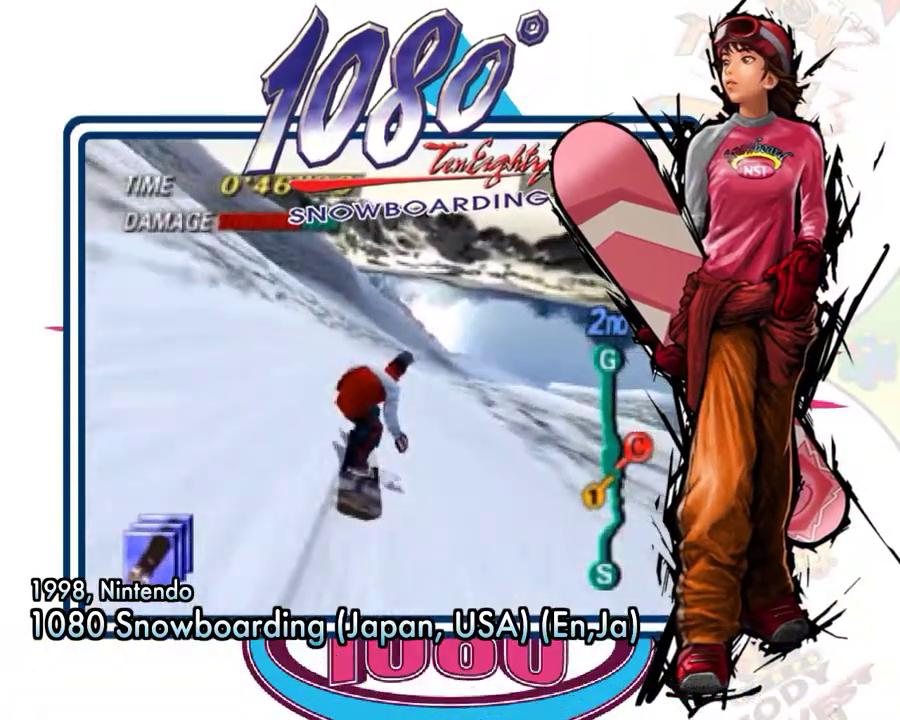
Browse the Nintendo 64 wheel to Castlevania (USA) (Rev B), test launching it, and exit back to the wheel
key(Down)
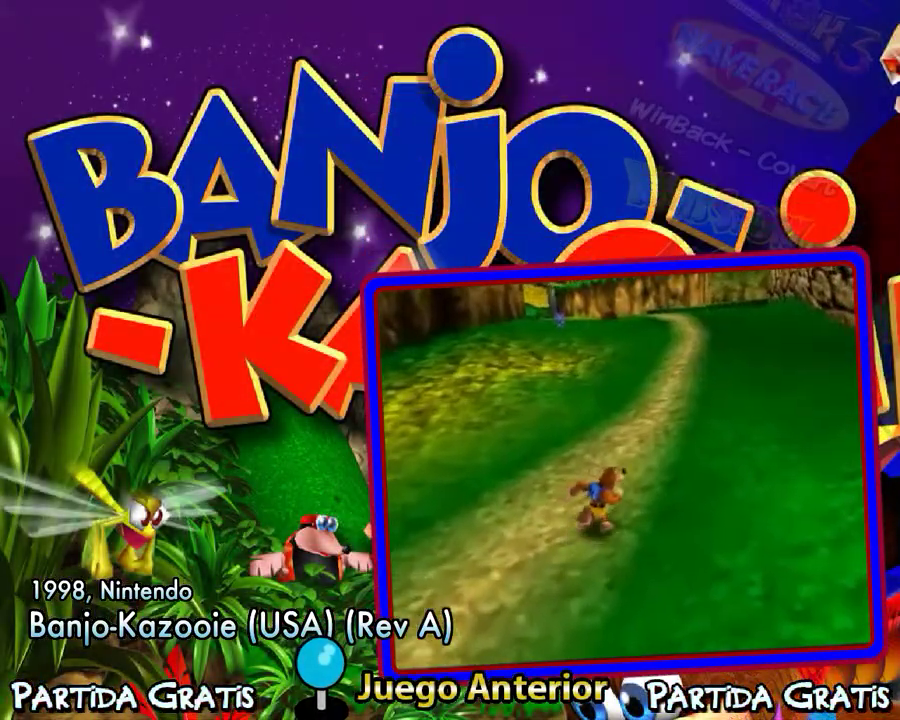
key(Down)
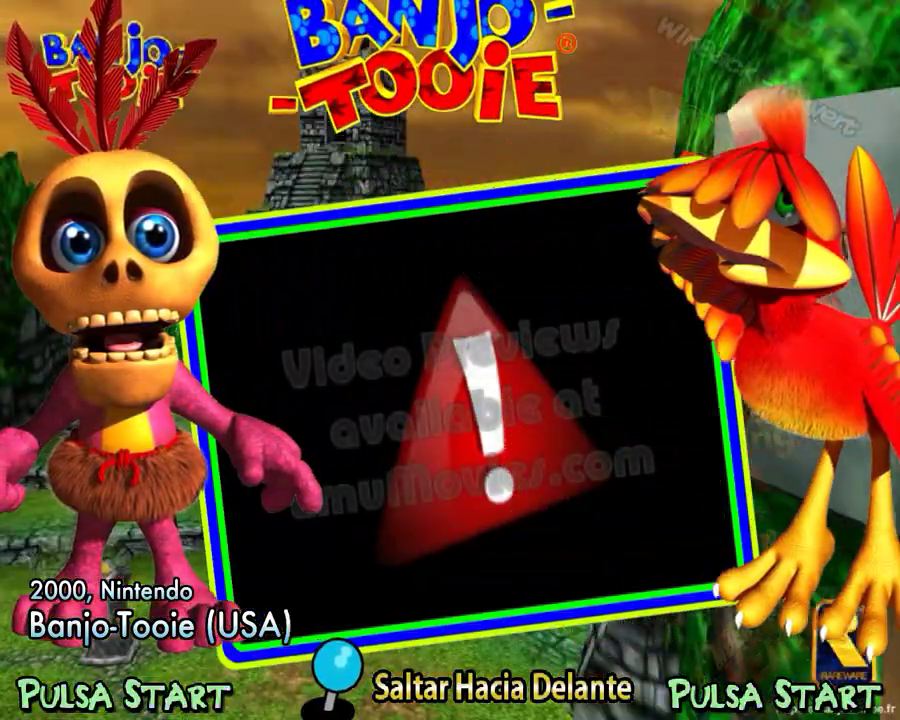
key(Down)
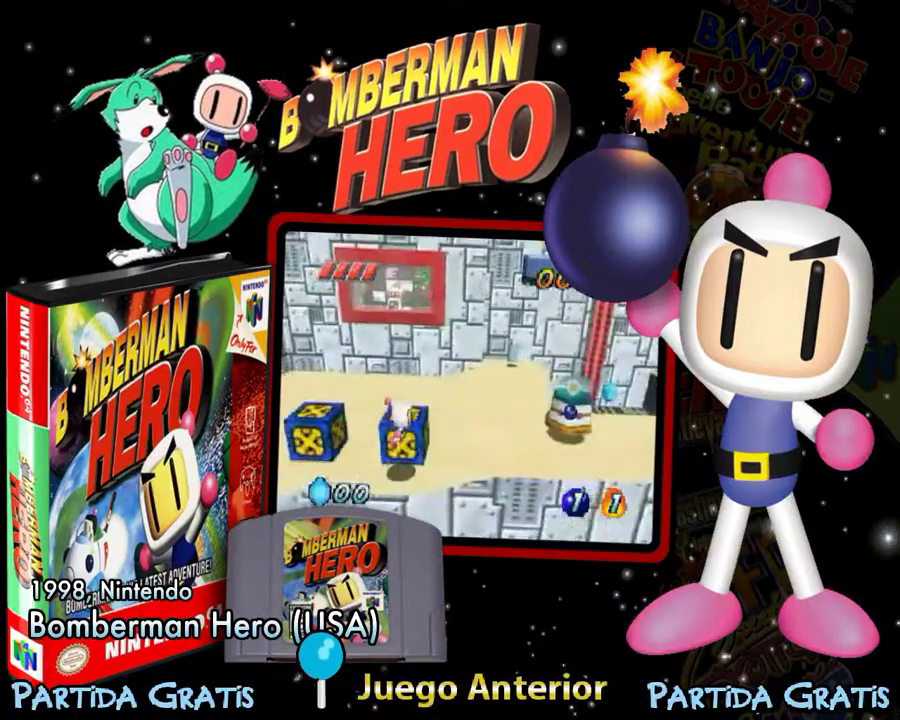
key(Down)
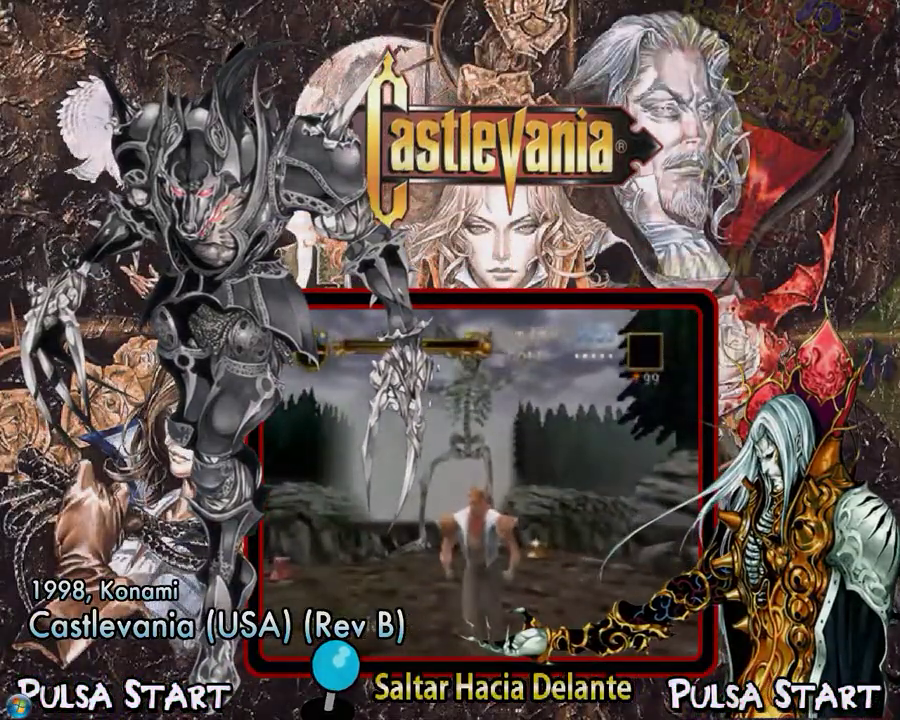
key(Return)
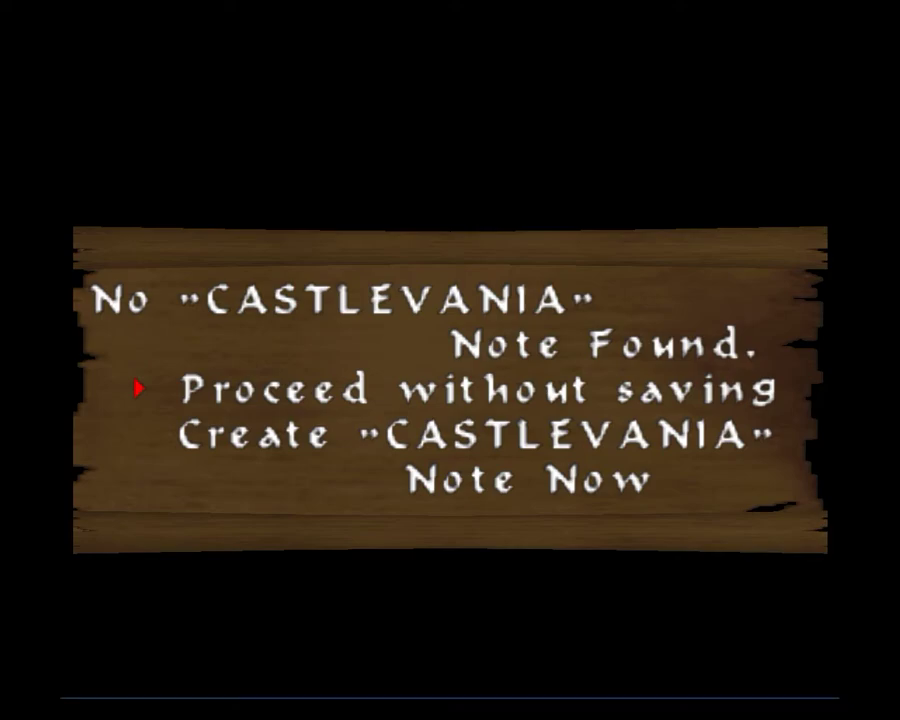
key(Escape)
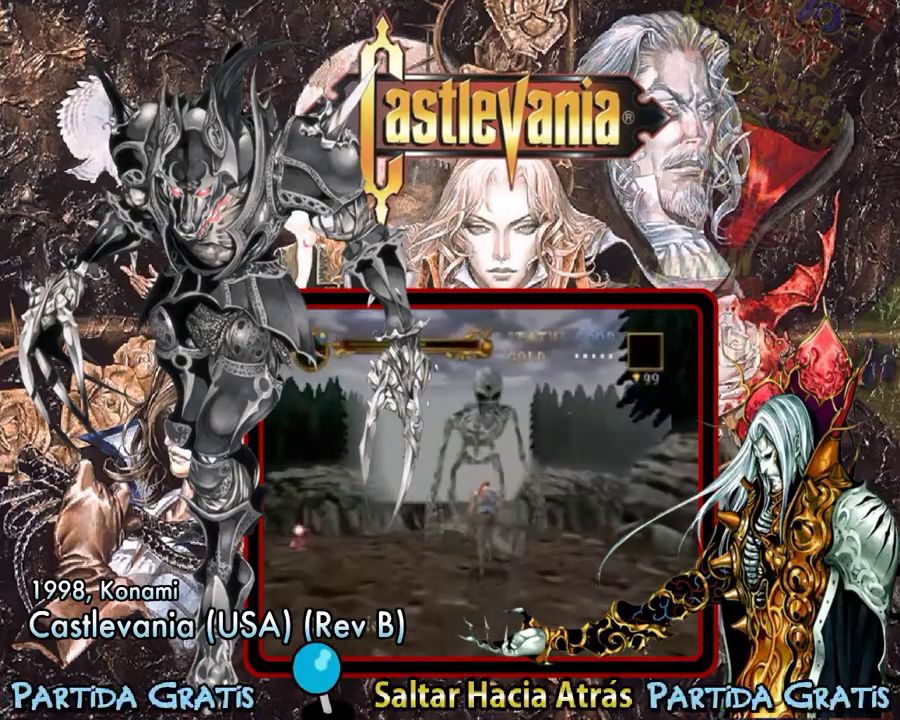
Browse the Nintendo 64 game wheel from Castlevania - Legacy of Darkness to Harvest Moon 64, examining each game's theme and video preview
key(Down)
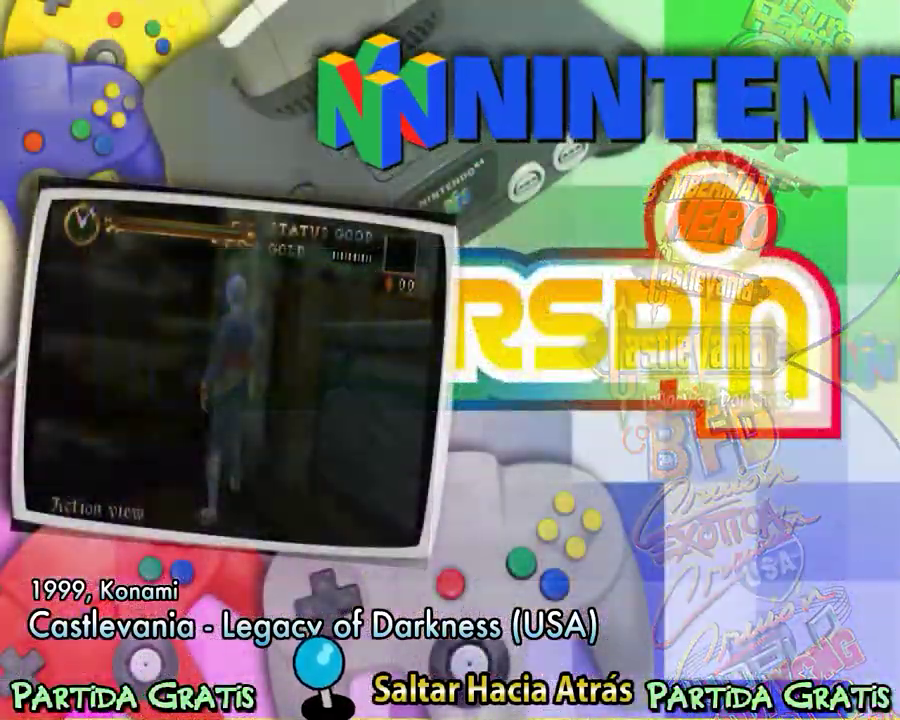
key(Down)
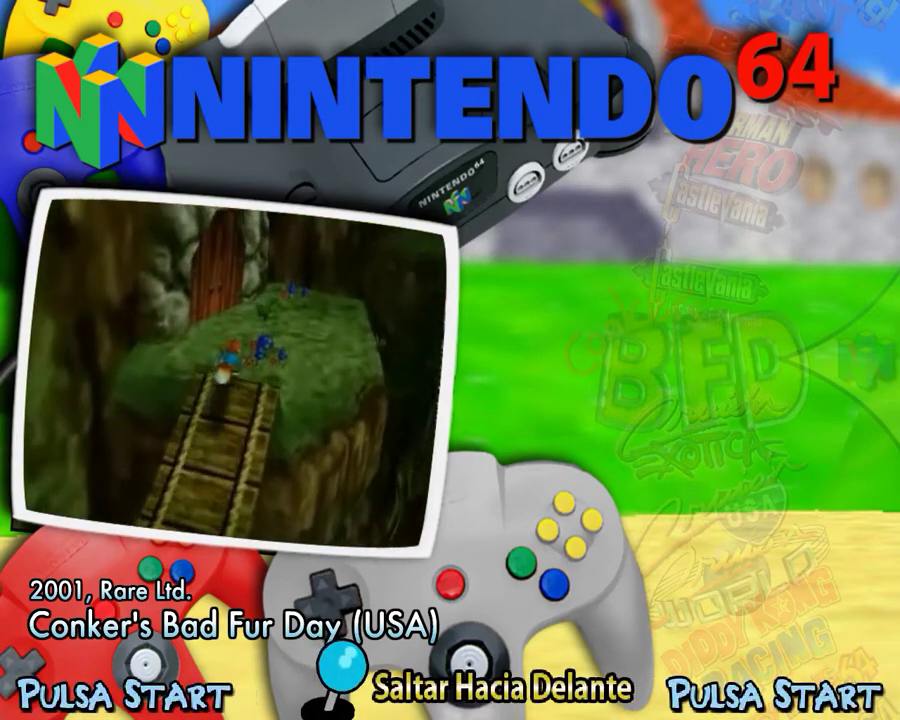
key(Down)
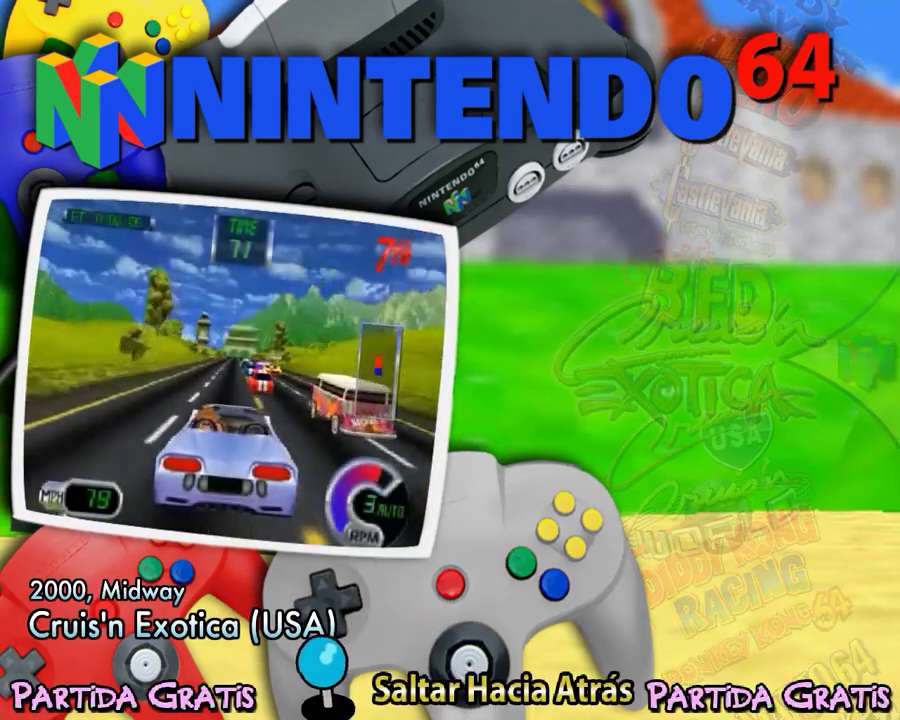
key(Down)
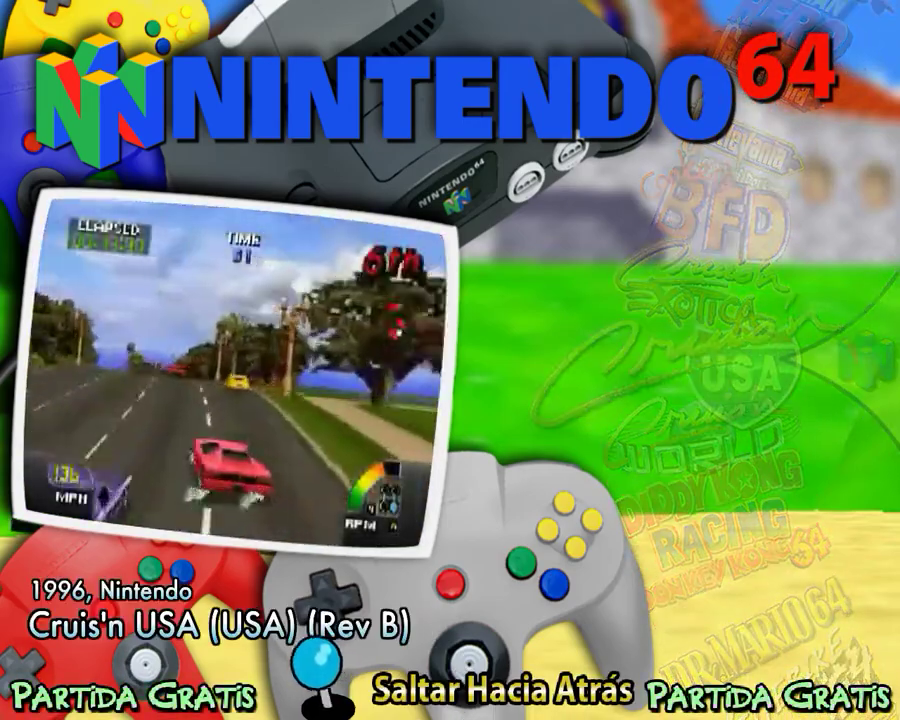
key(Down)
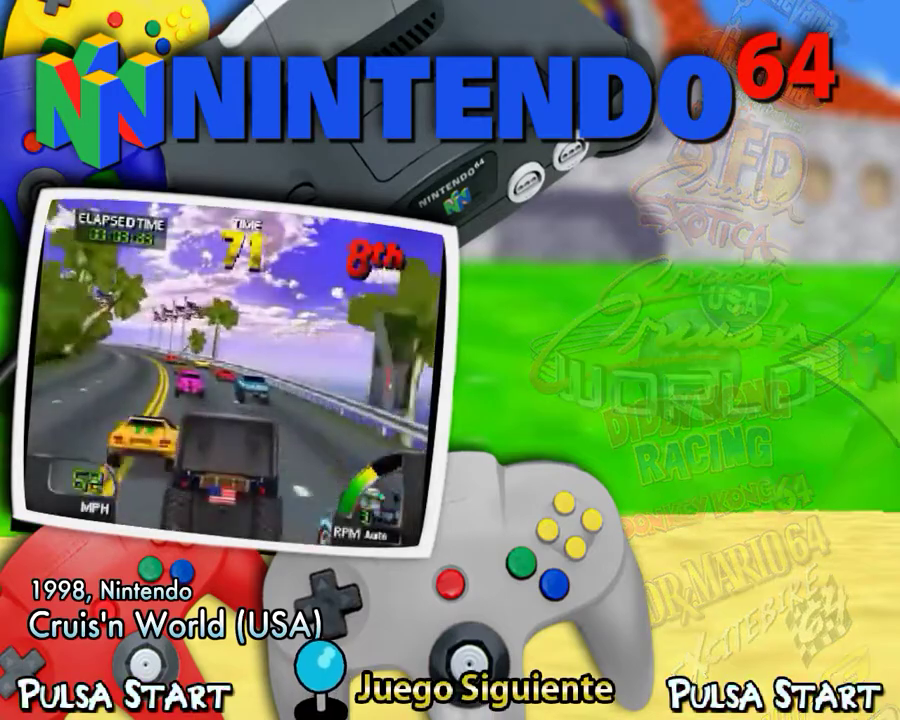
key(Down)
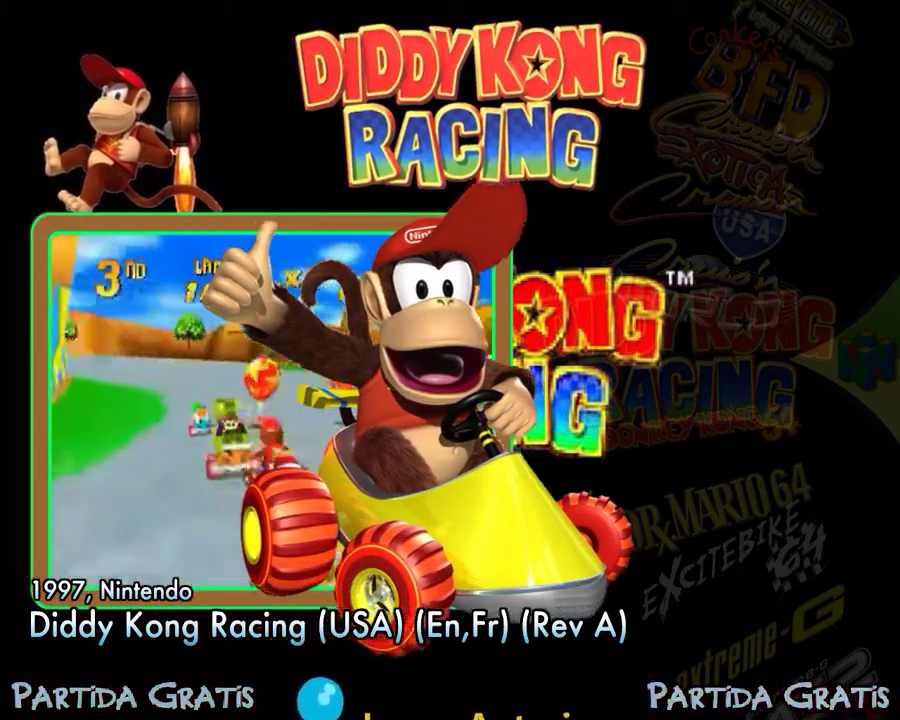
key(Down)
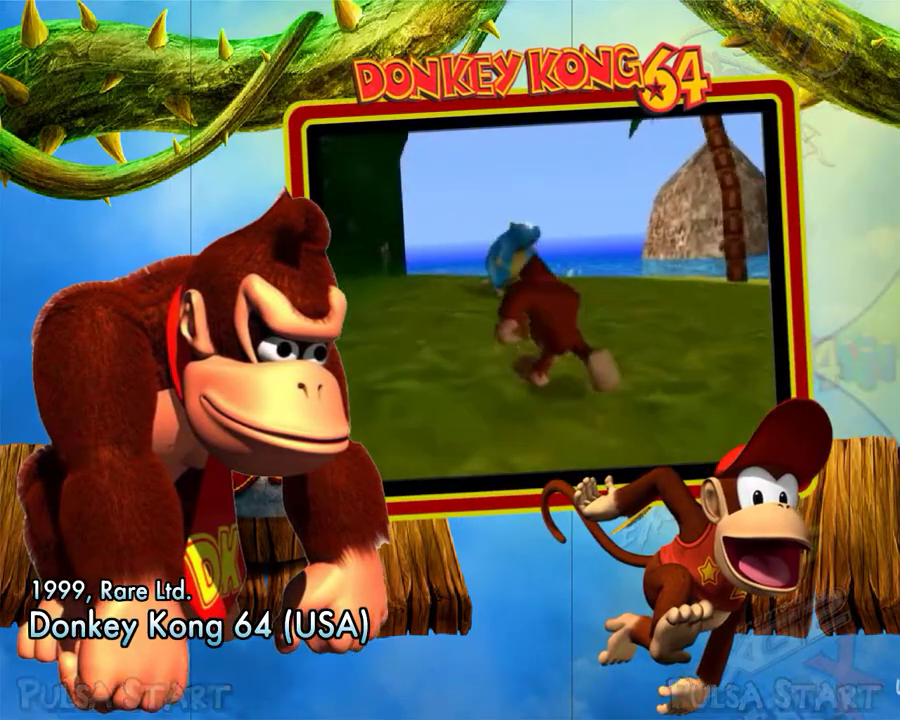
key(Down)
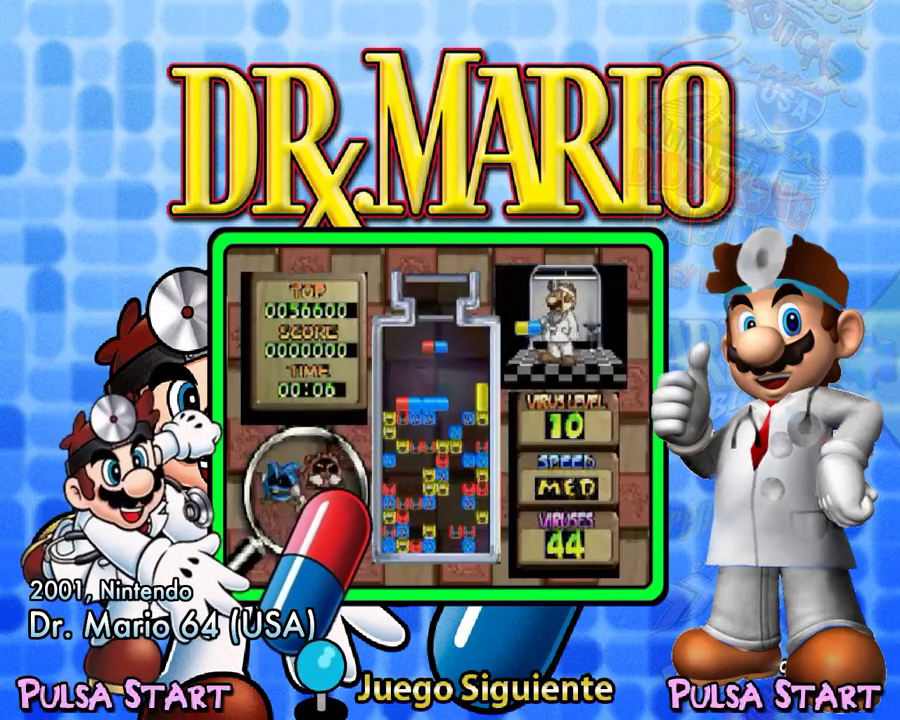
key(Down)
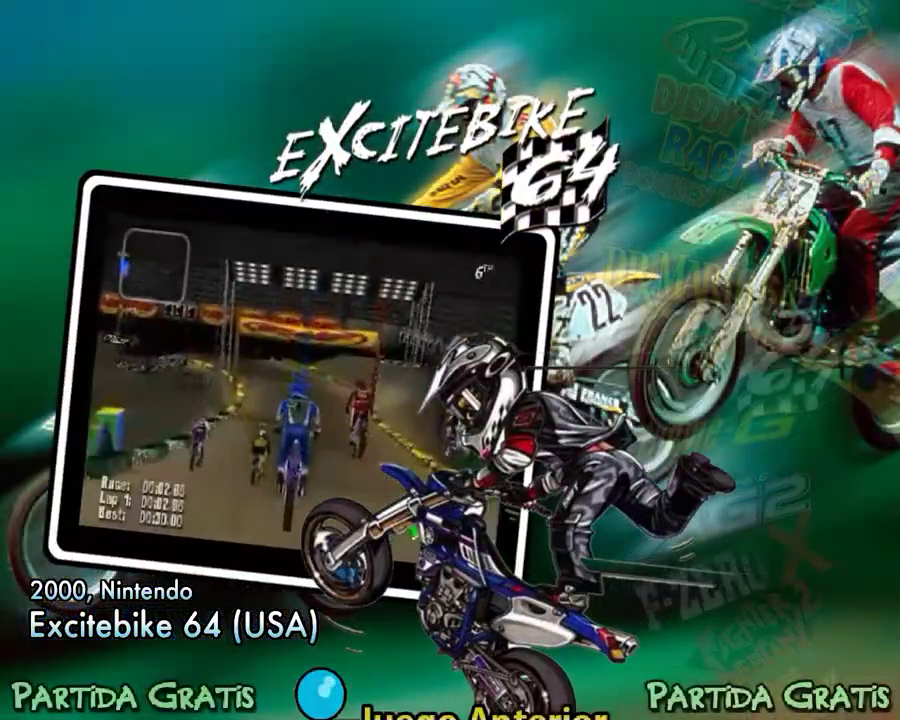
key(Down)
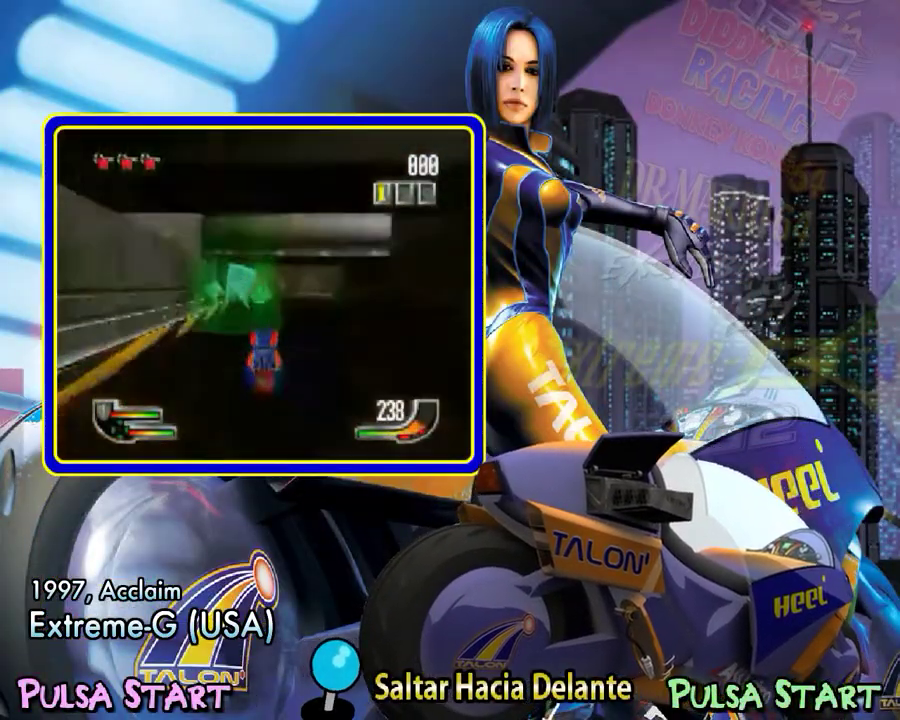
key(Down)
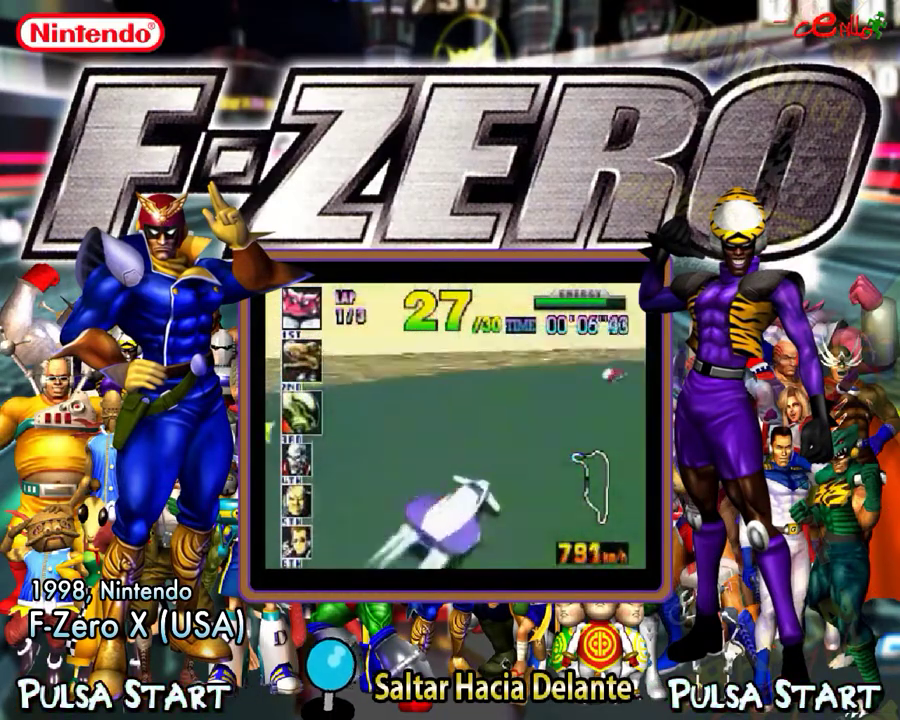
key(Down)
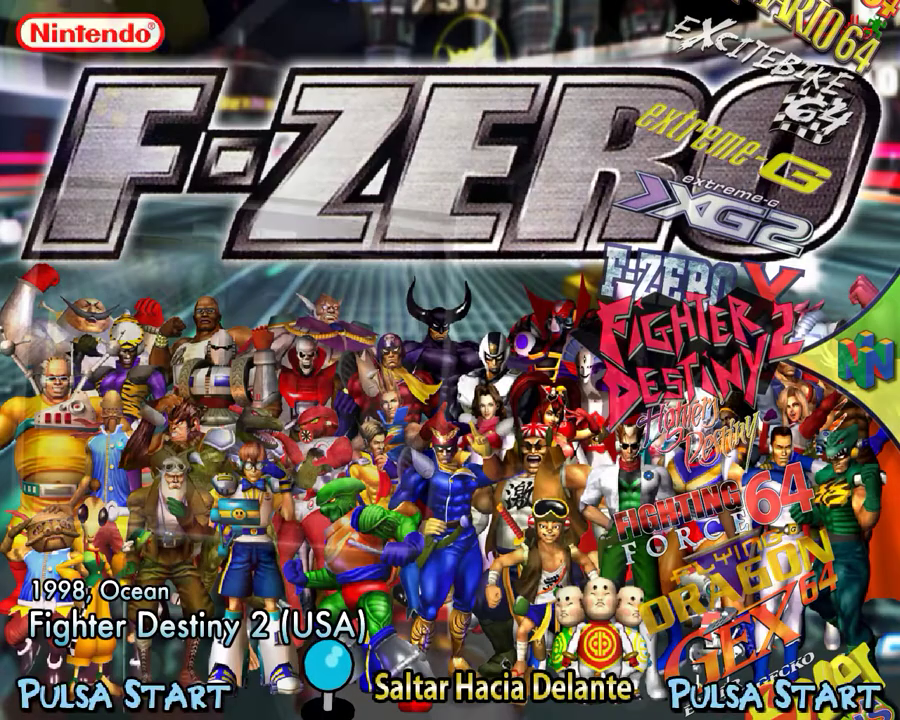
key(Down)
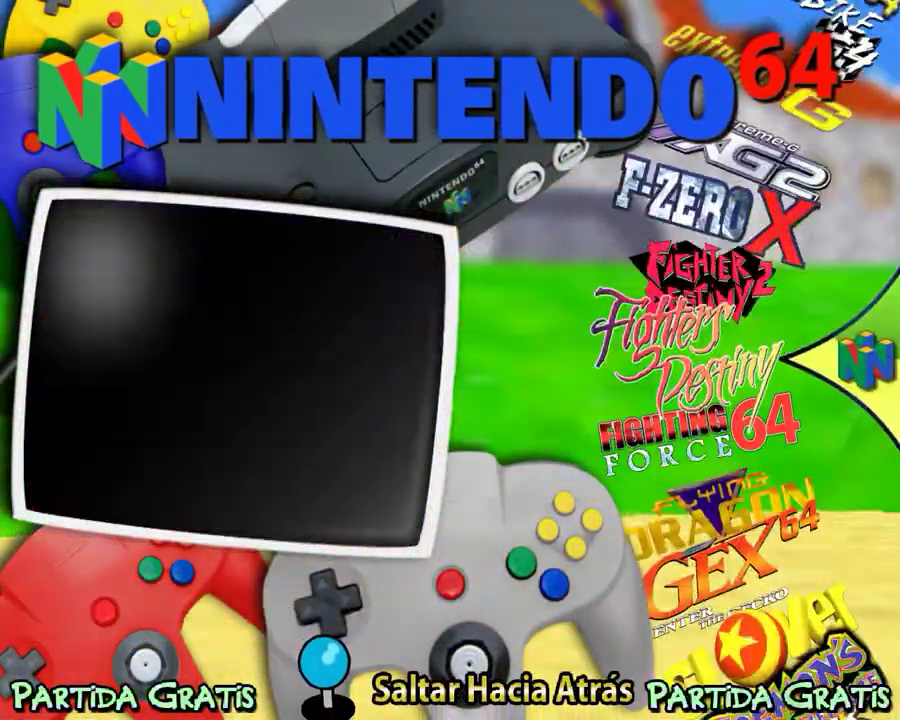
key(Down)
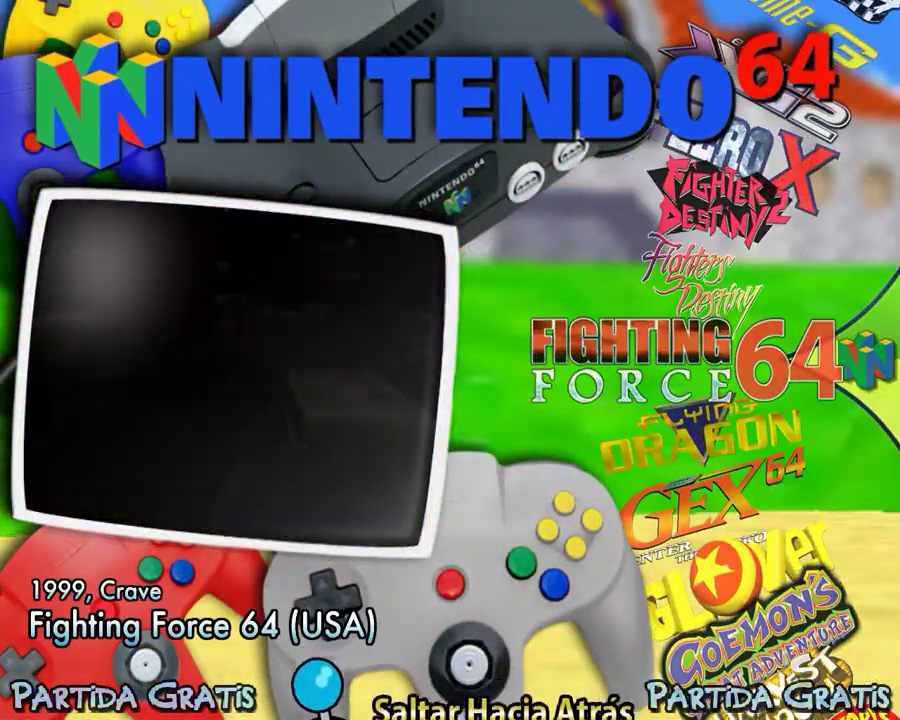
key(Down)
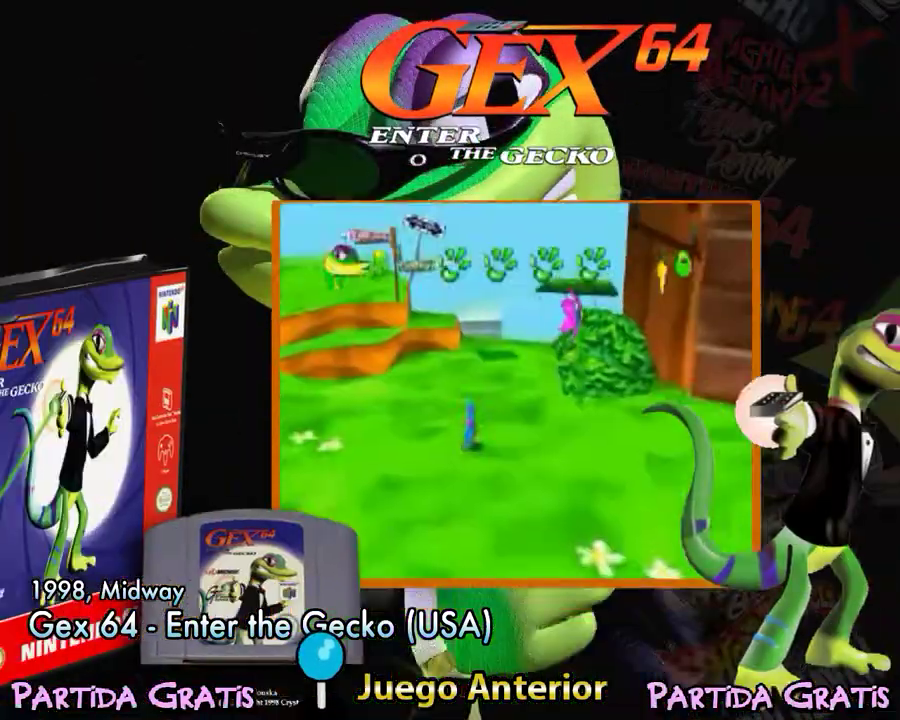
key(Down)
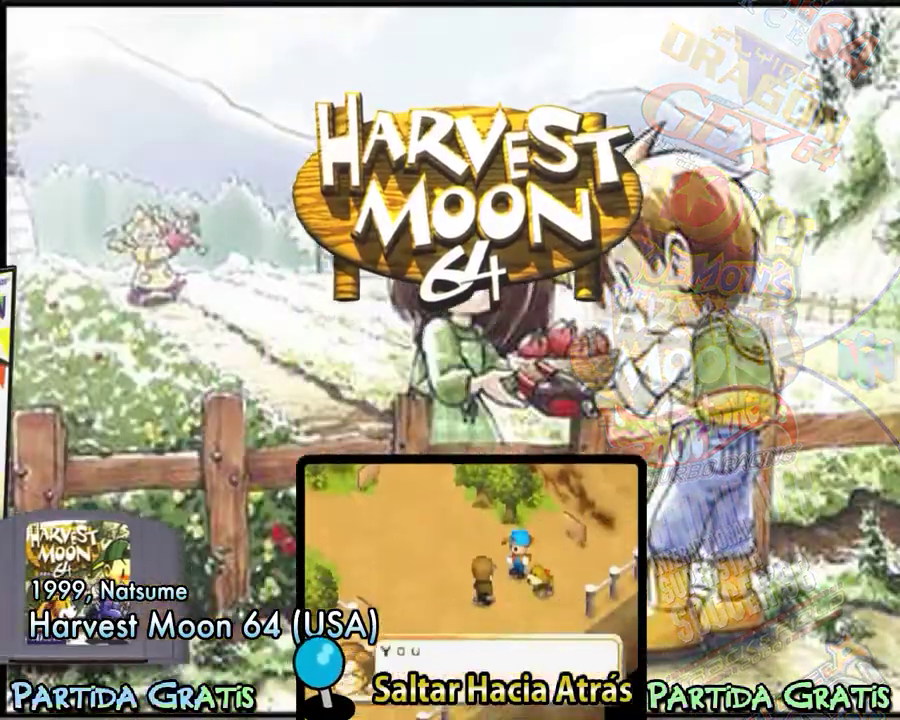
Browse the Nintendo 64 game wheel from Harvest Moon 64 through Mario Kart 64 and Star Fox 64 to StarCraft 64, examining the themes and video previews
key(Down)
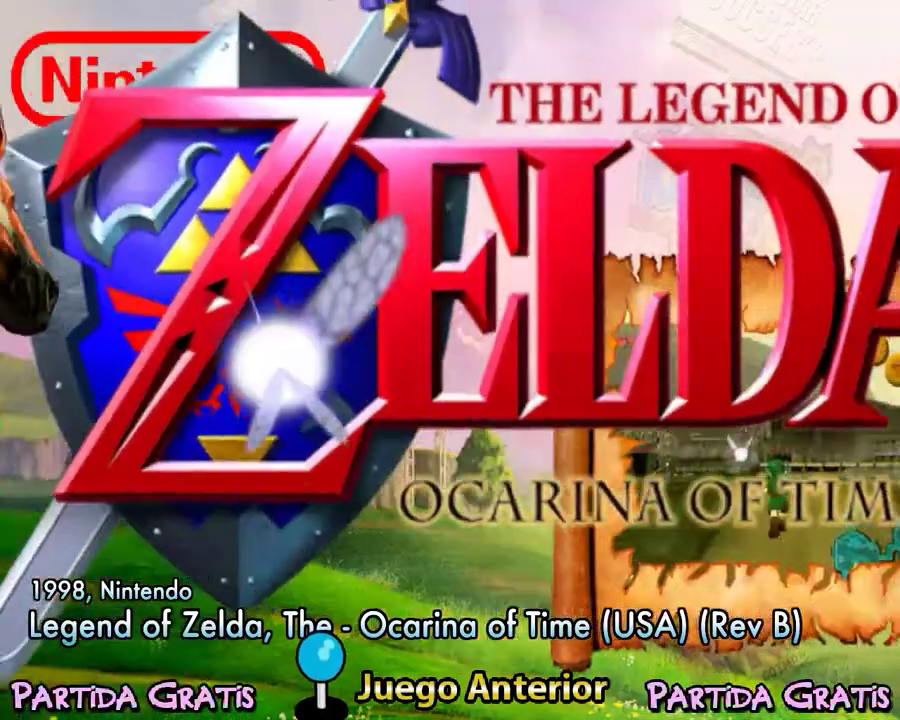
key(Down)
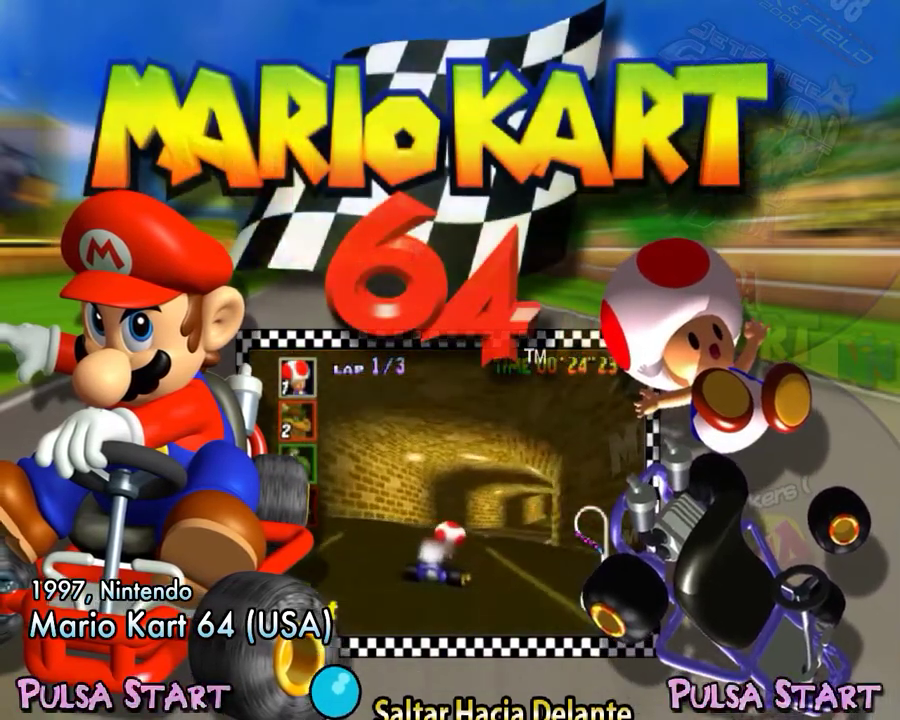
key(Down)
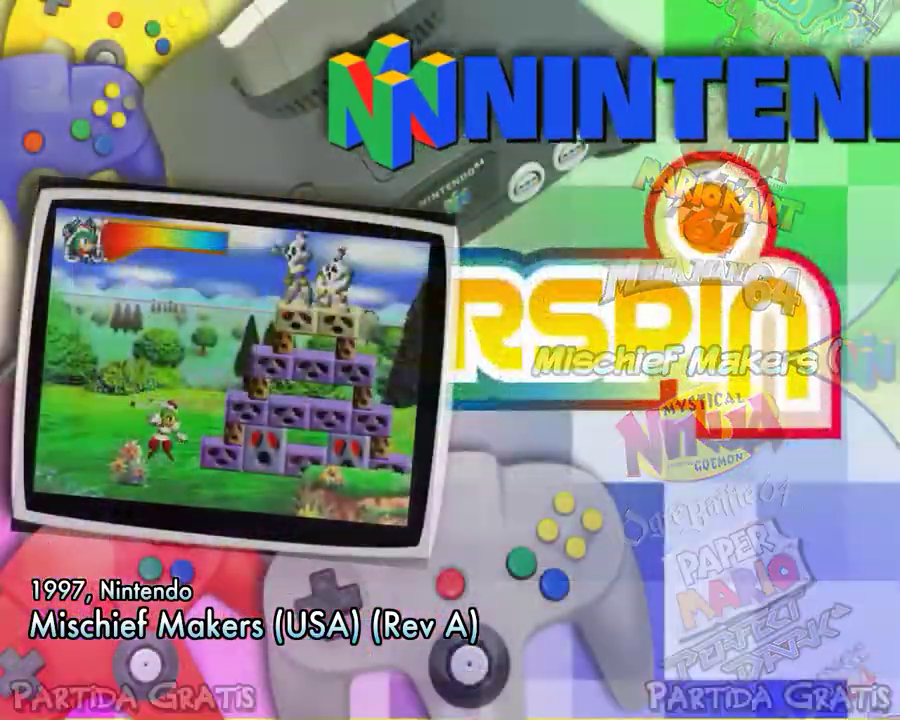
key(Down)
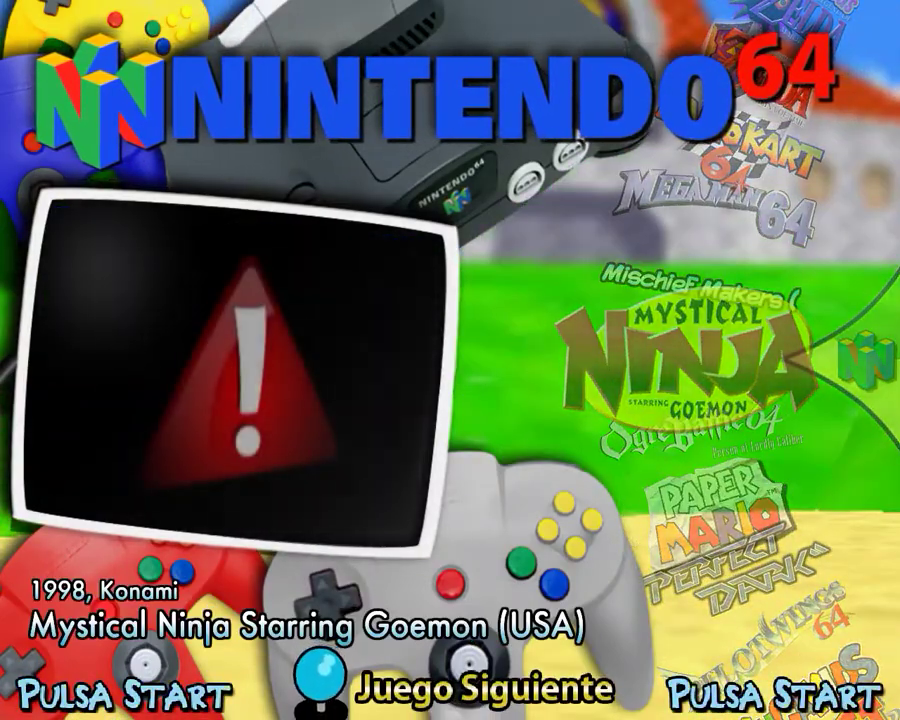
key(Down)
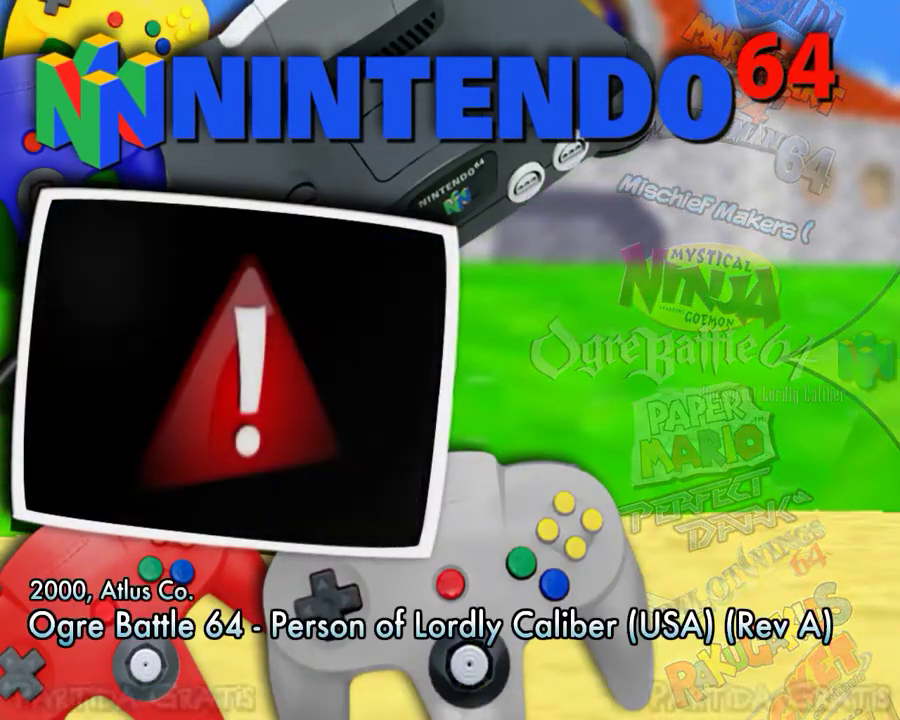
key(Down)
key(Down)
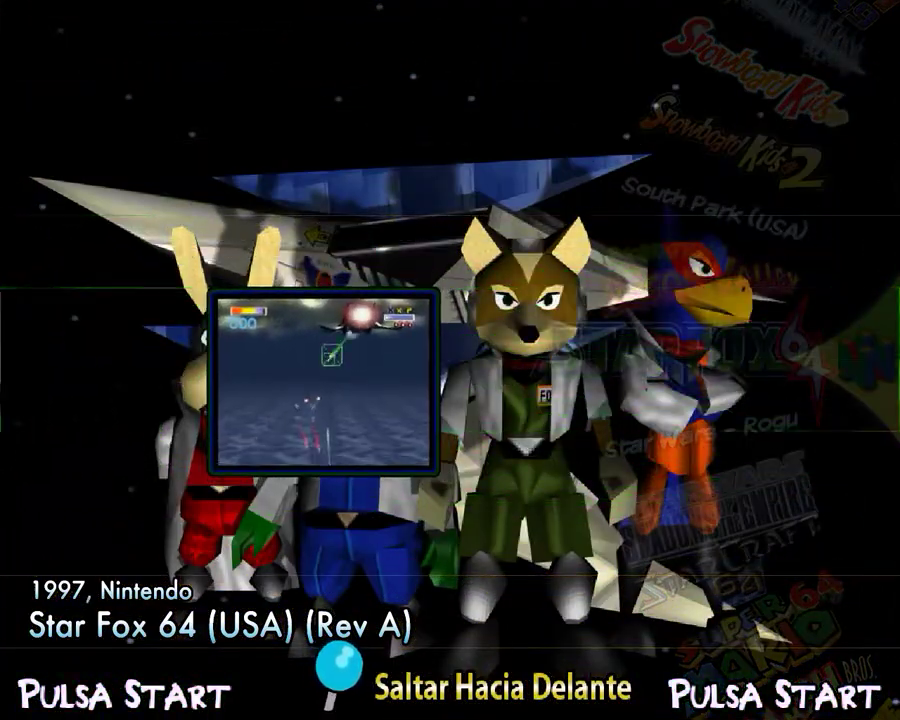
key(Down)
key(Down)
key(Down)
key(Down)
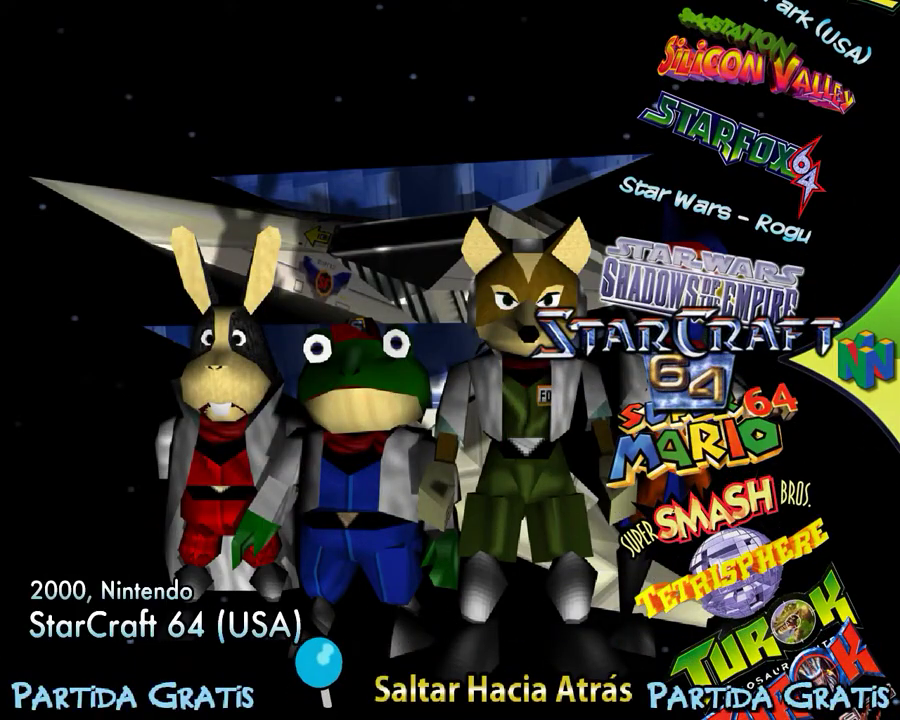
key(Down)
Leave the Nintendo 64 game wheel and exit HyperSpin, answering SI to the exit question
key(Return)
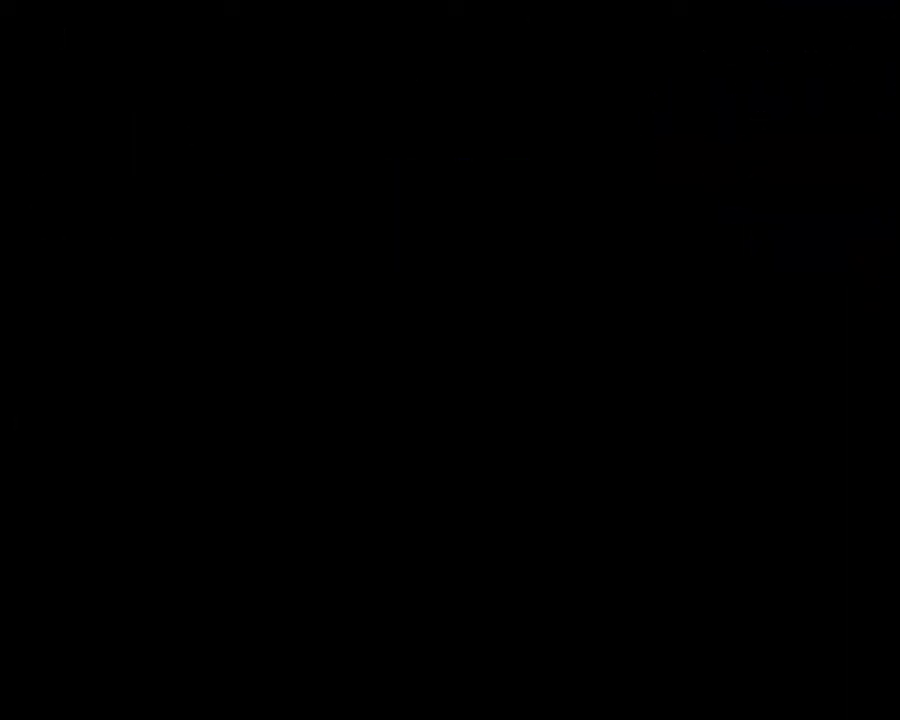
key(Escape)
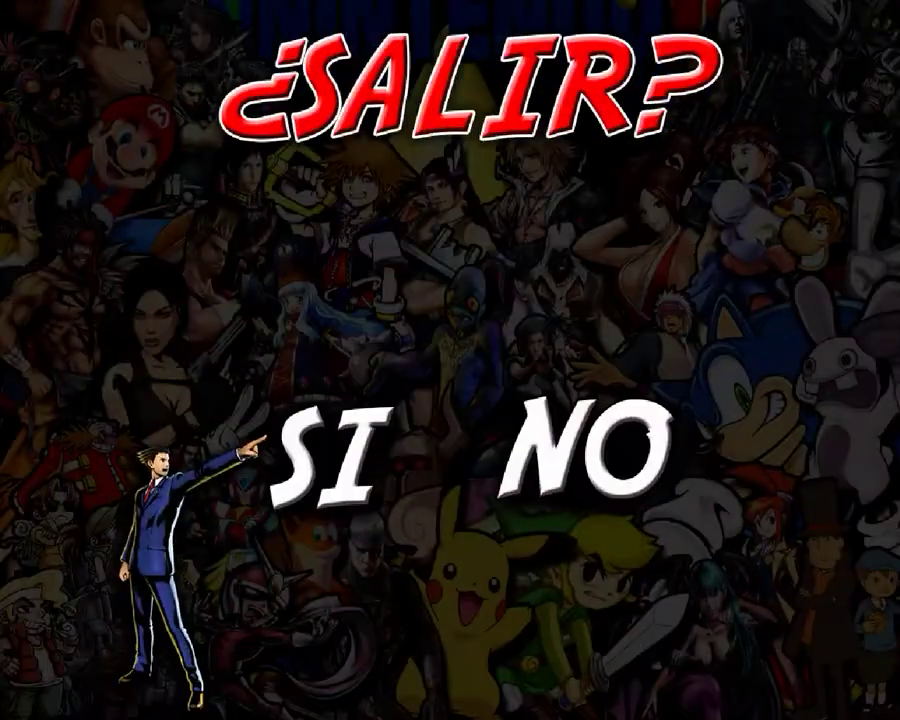
key(Return)
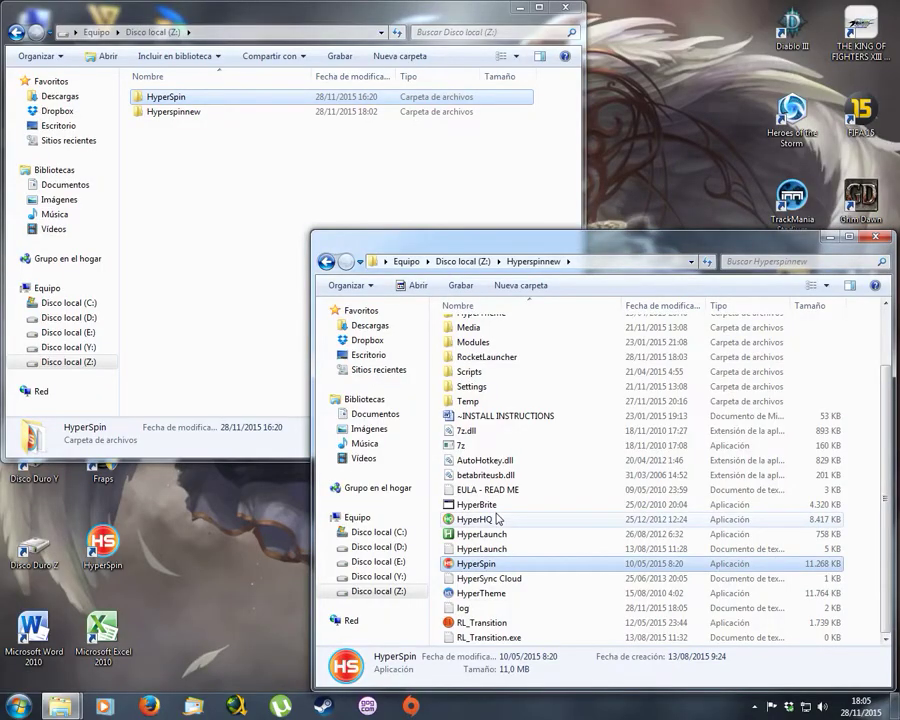